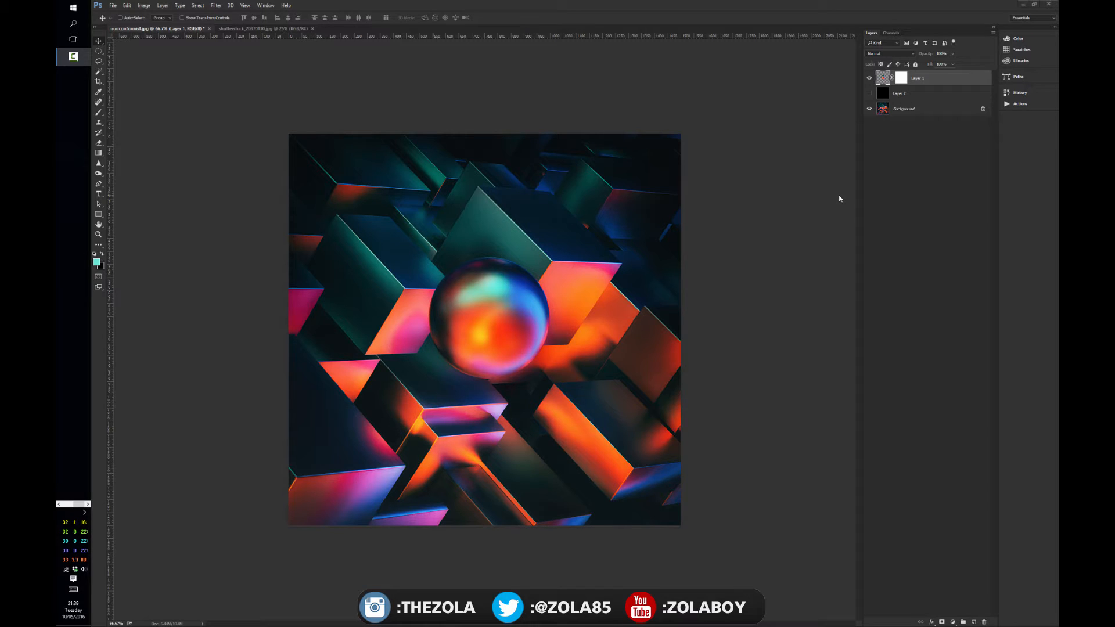
Delete the hidden black Layer 2 and remove the layer mask from Layer 1.
{"action": "left_click", "coordinate": [915, 94]}
{"action": "key", "text": "Delete"}
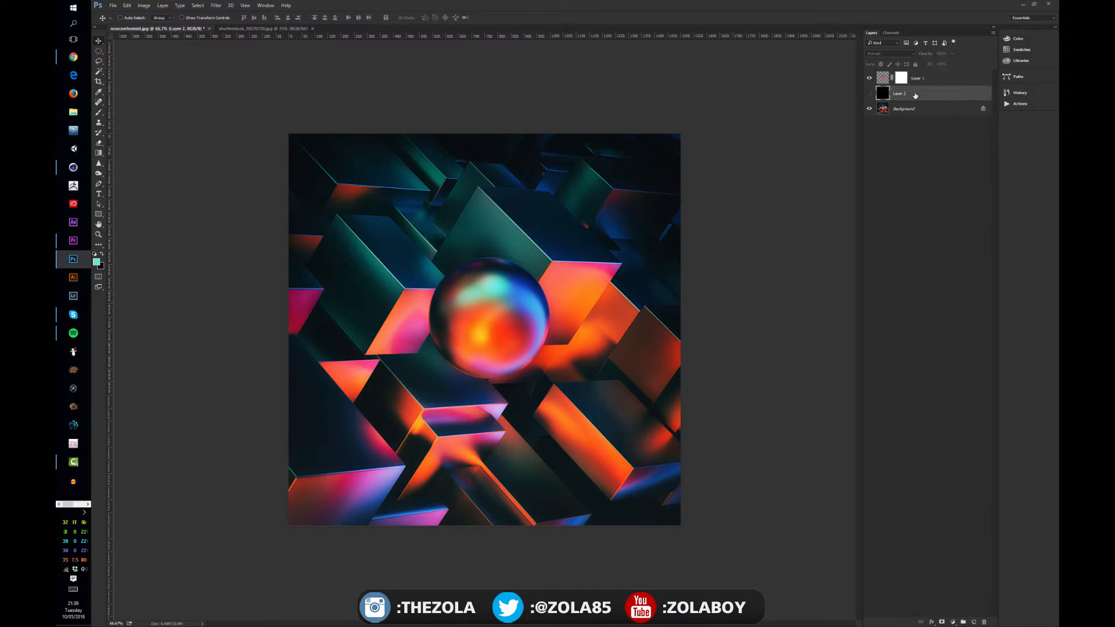
{"action": "left_click", "coordinate": [870, 78]}
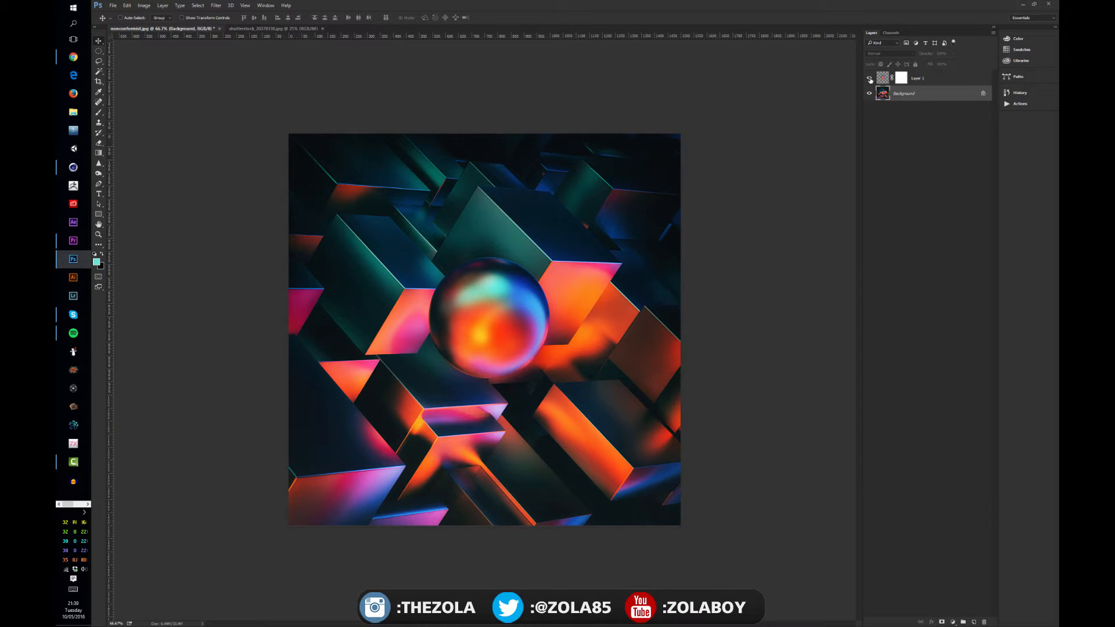
{"action": "left_click", "coordinate": [870, 79], "text": "alt"}
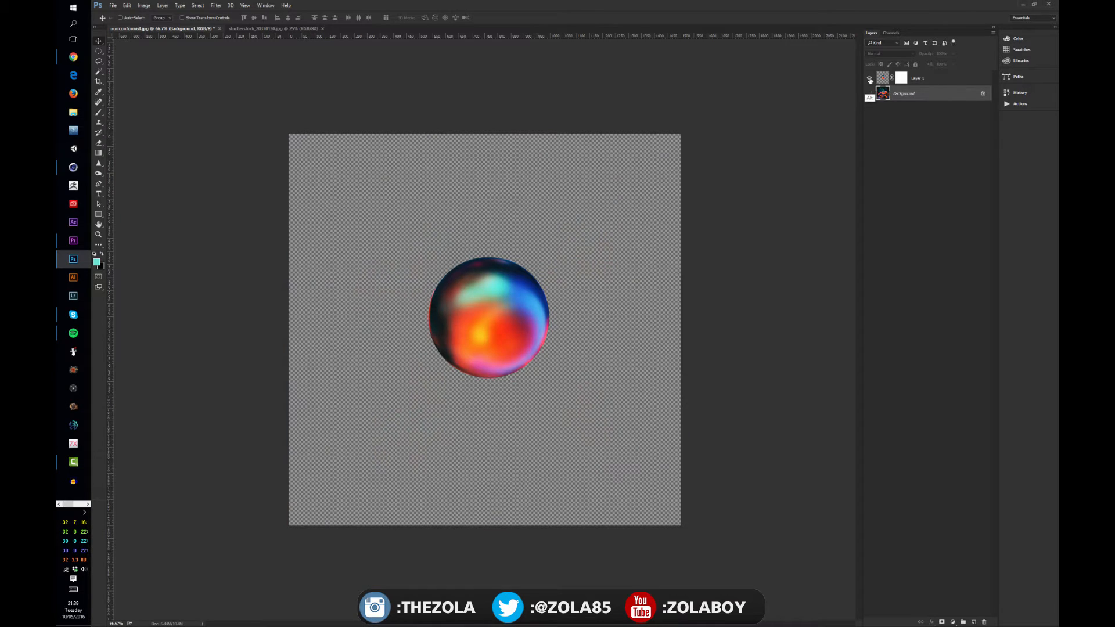
{"action": "left_click", "coordinate": [870, 79], "text": "alt"}
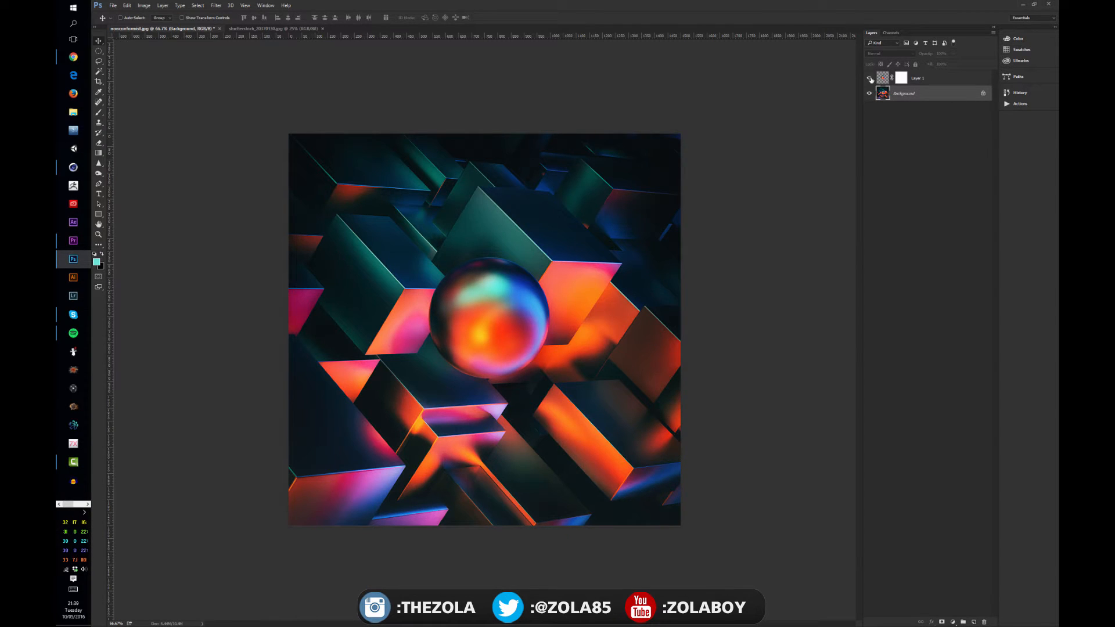
{"action": "right_click", "coordinate": [900, 78]}
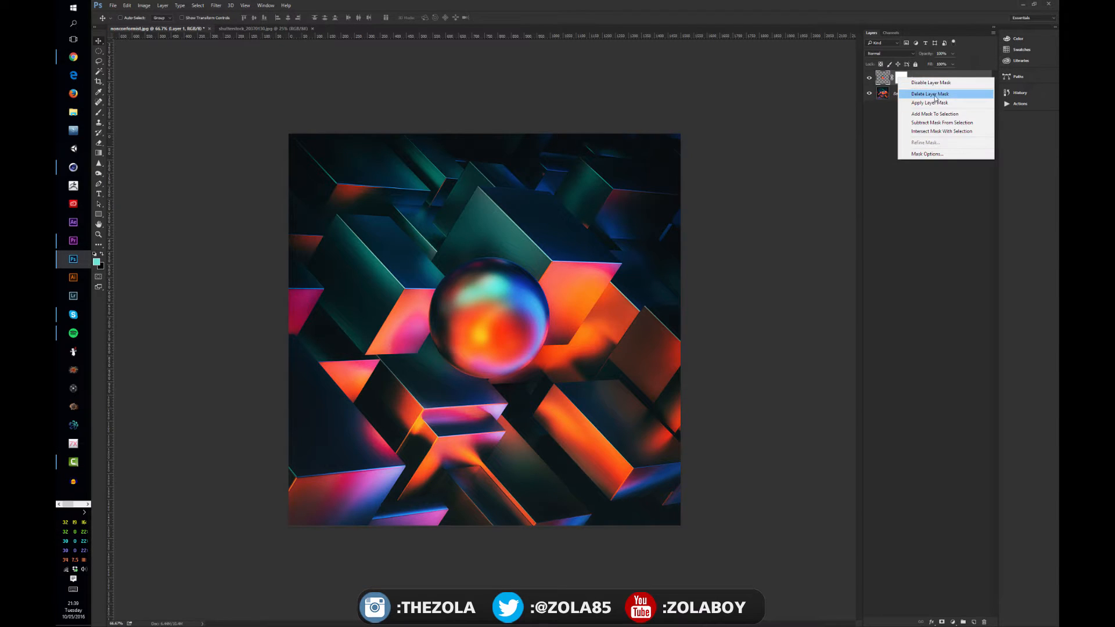
{"action": "left_click", "coordinate": [934, 94]}
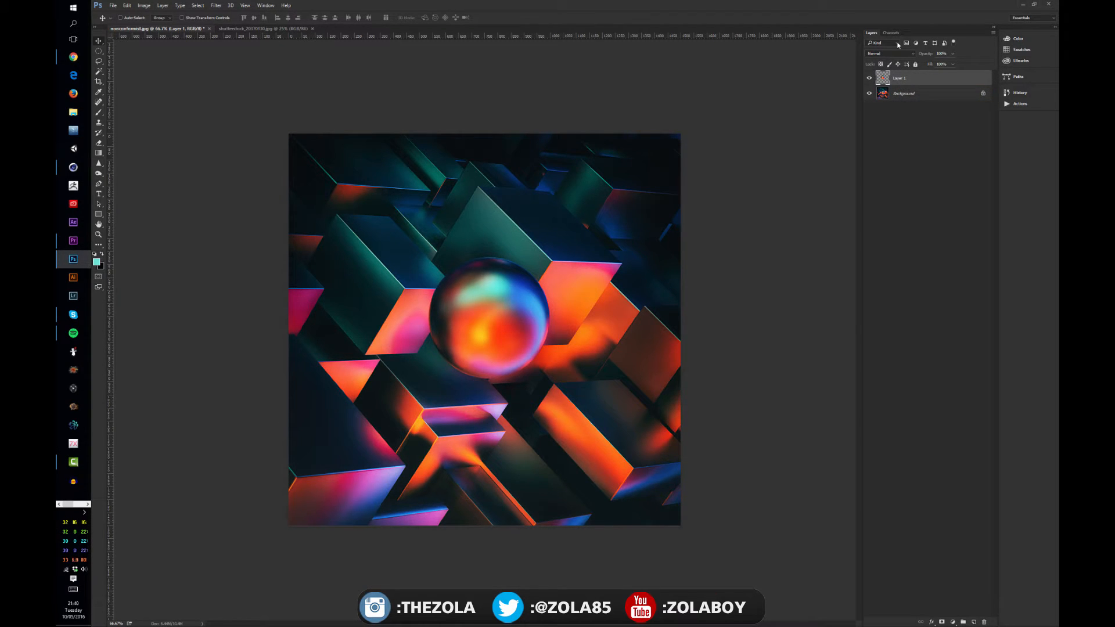
Rotate the sphere on Layer 1 about 135° counterclockwise with Free Transform and nudge it into place over the original sphere.
{"action": "left_click_drag", "start_coordinate": [617, 308], "coordinate": [565, 374]}
{"action": "left_click_drag", "start_coordinate": [462, 365], "coordinate": [498, 329]}
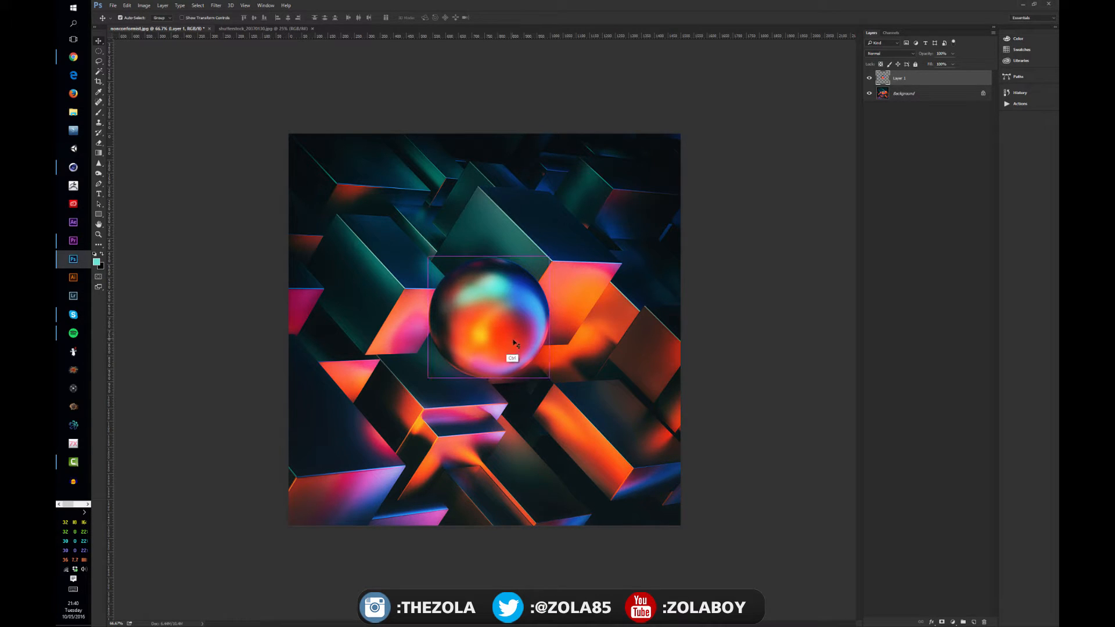
{"action": "key", "text": "ctrl+t"}
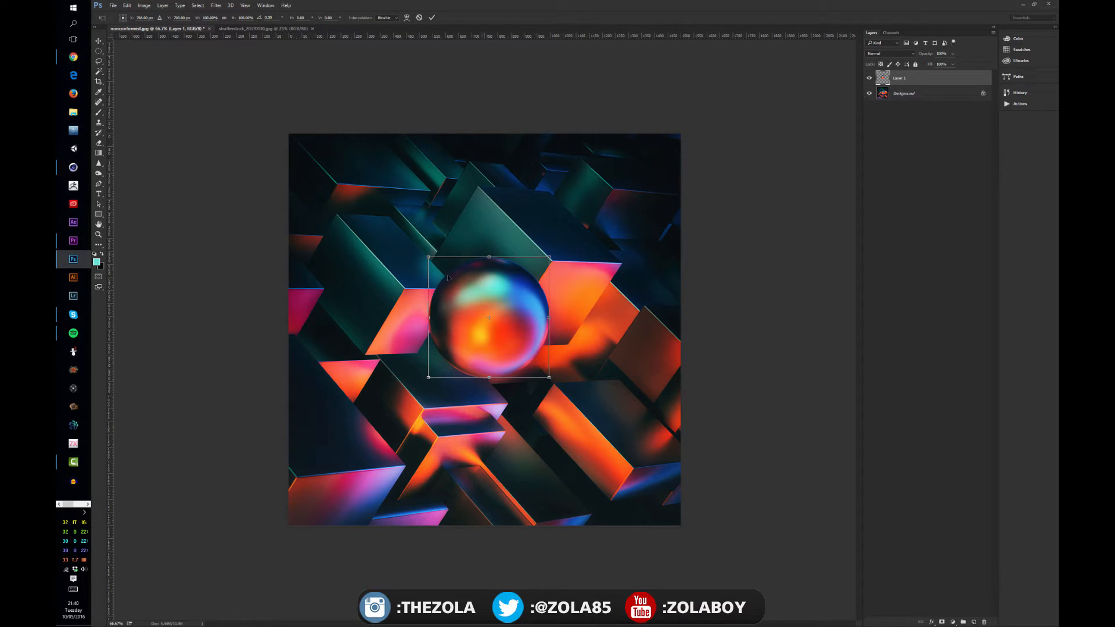
{"action": "left_click_drag", "start_coordinate": [622, 299], "coordinate": [444, 284]}
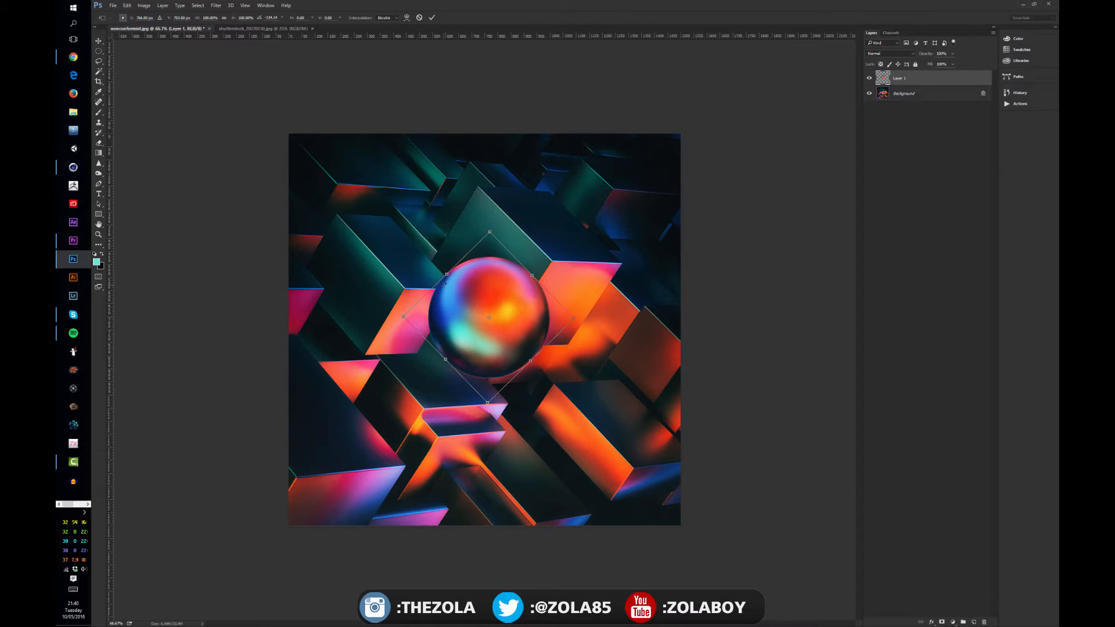
{"action": "key", "text": "Return"}
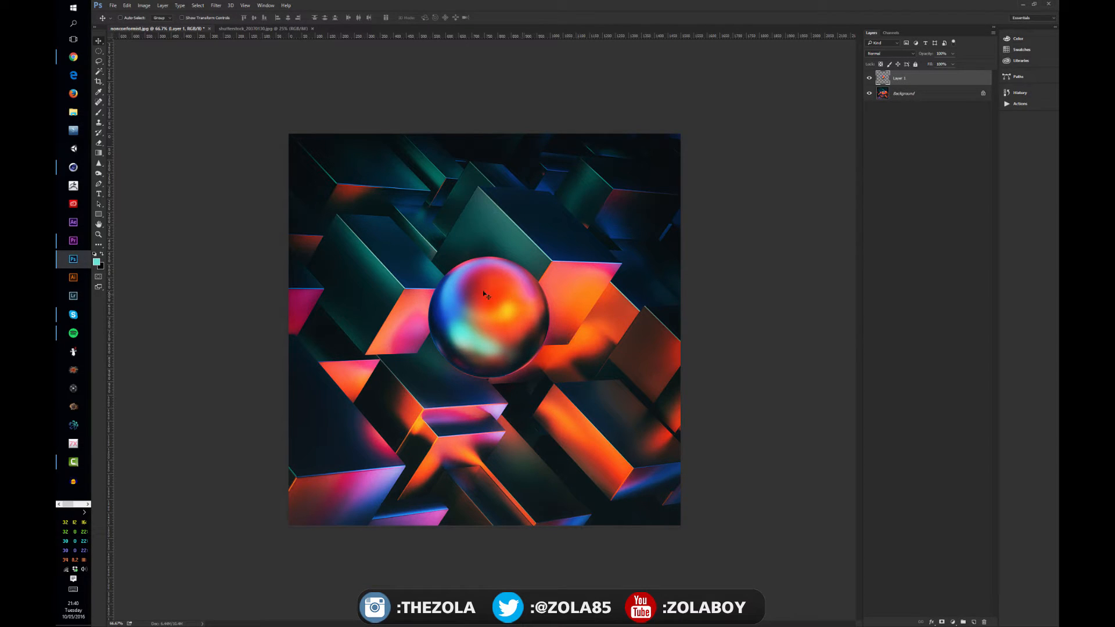
{"action": "left_click_drag", "start_coordinate": [510, 341], "coordinate": [510, 335]}
Try the Color Dodge blend mode on the rotated sphere layer.
{"action": "left_click", "coordinate": [884, 54]}
{"action": "left_click", "coordinate": [886, 114]}
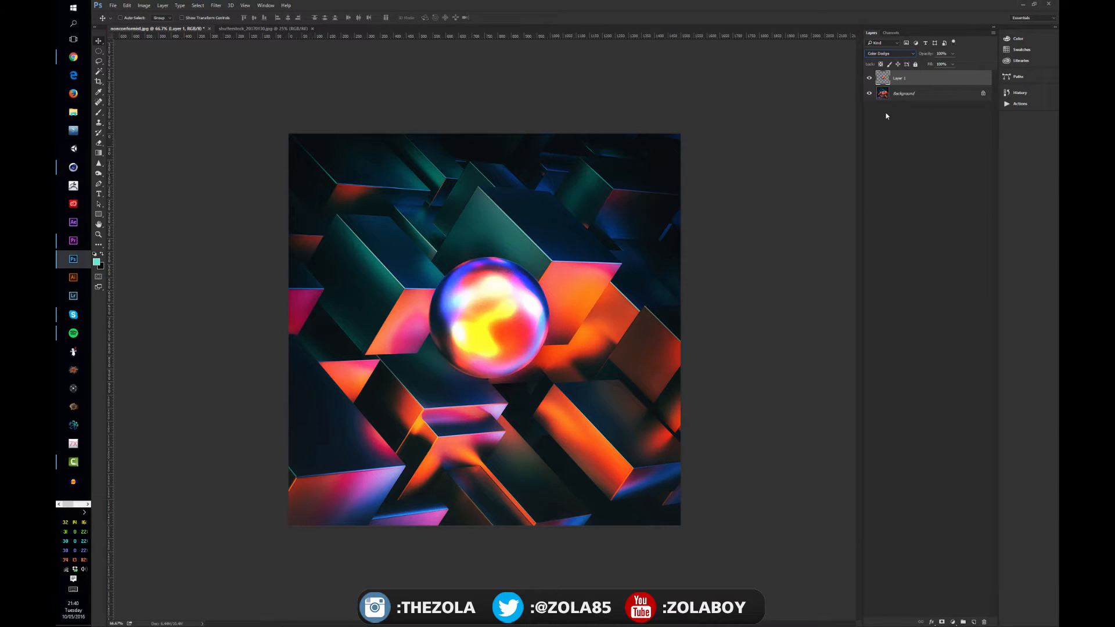
{"action": "left_click", "coordinate": [884, 54]}
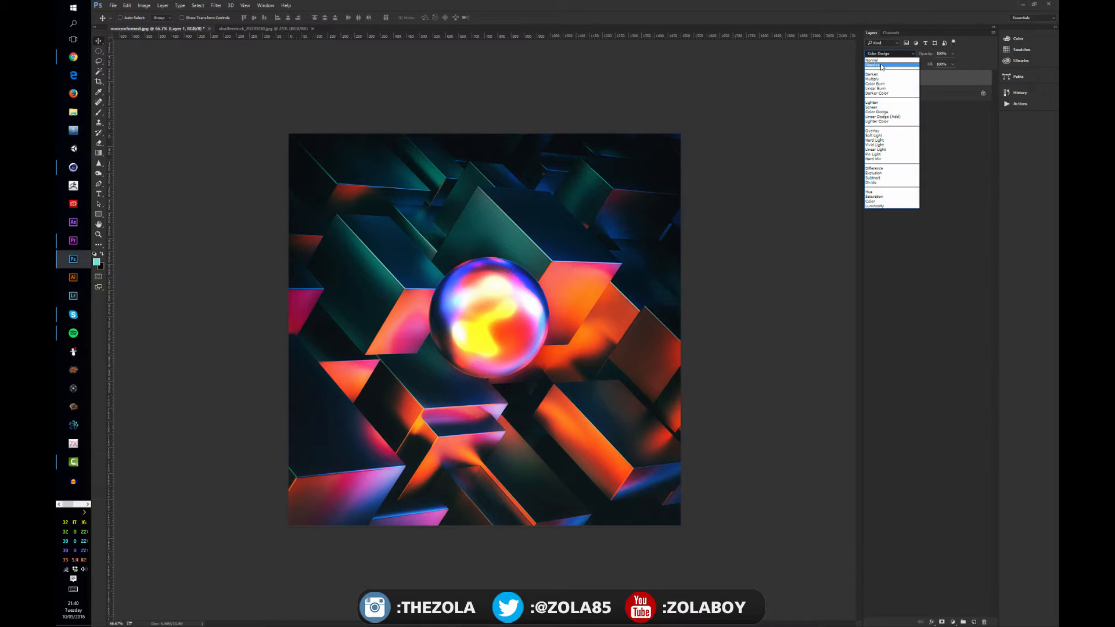
{"action": "left_click", "coordinate": [894, 142]}
{"action": "left_click", "coordinate": [899, 149]}
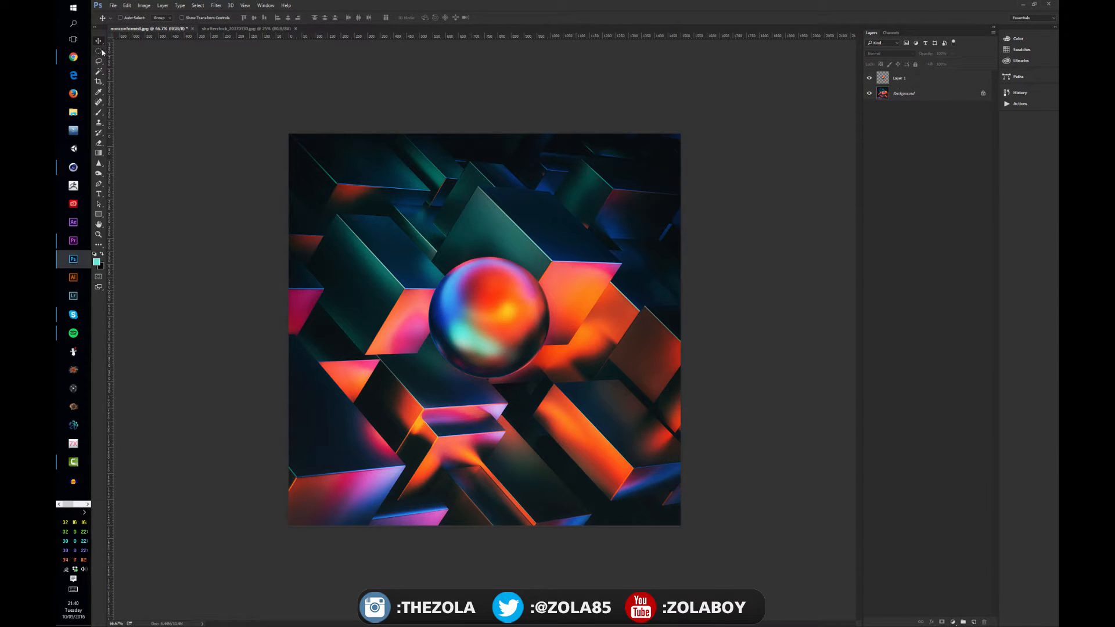
Reselect Layer 1 and, in Free Transform, flip the sphere vertically twice and horizontally once.
{"action": "left_click", "coordinate": [514, 317]}
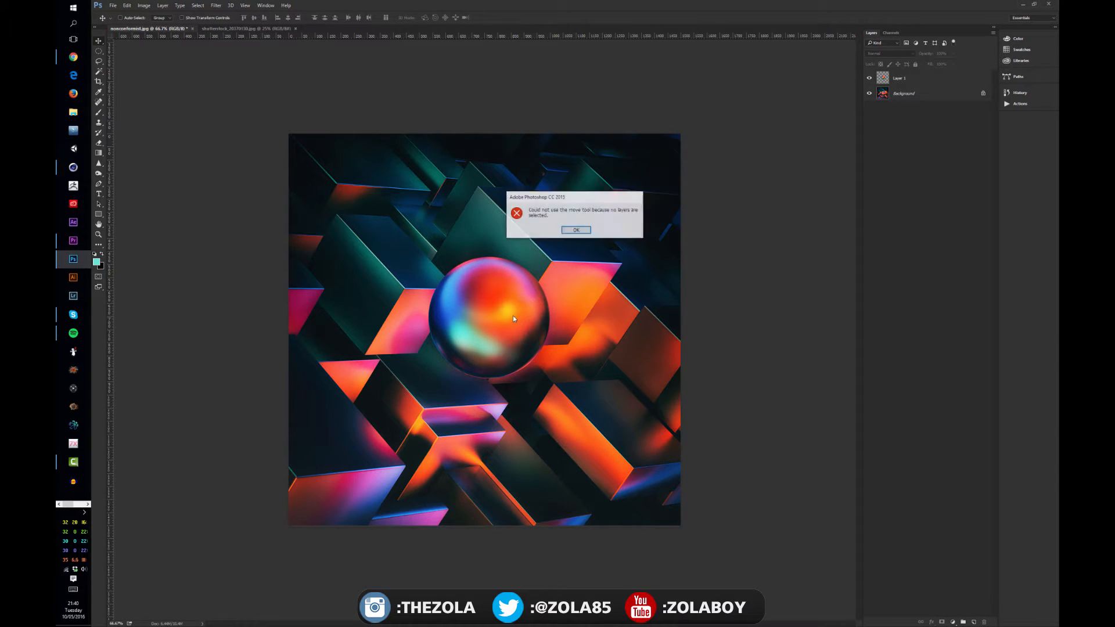
{"action": "left_click", "coordinate": [574, 234]}
{"action": "left_click", "coordinate": [923, 79]}
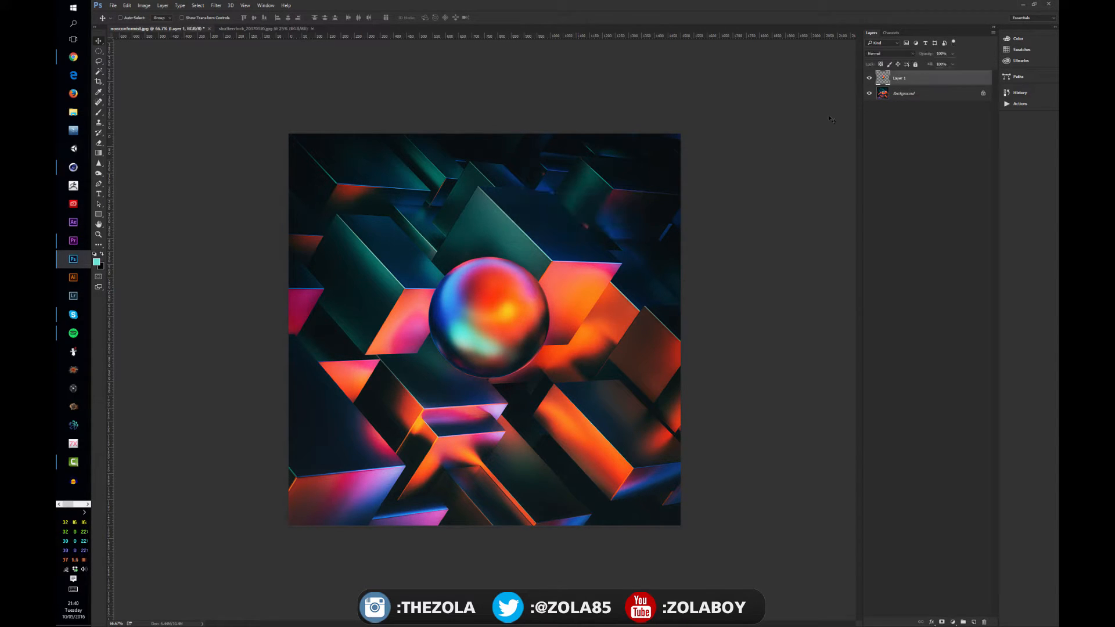
{"action": "key", "text": "ctrl+t"}
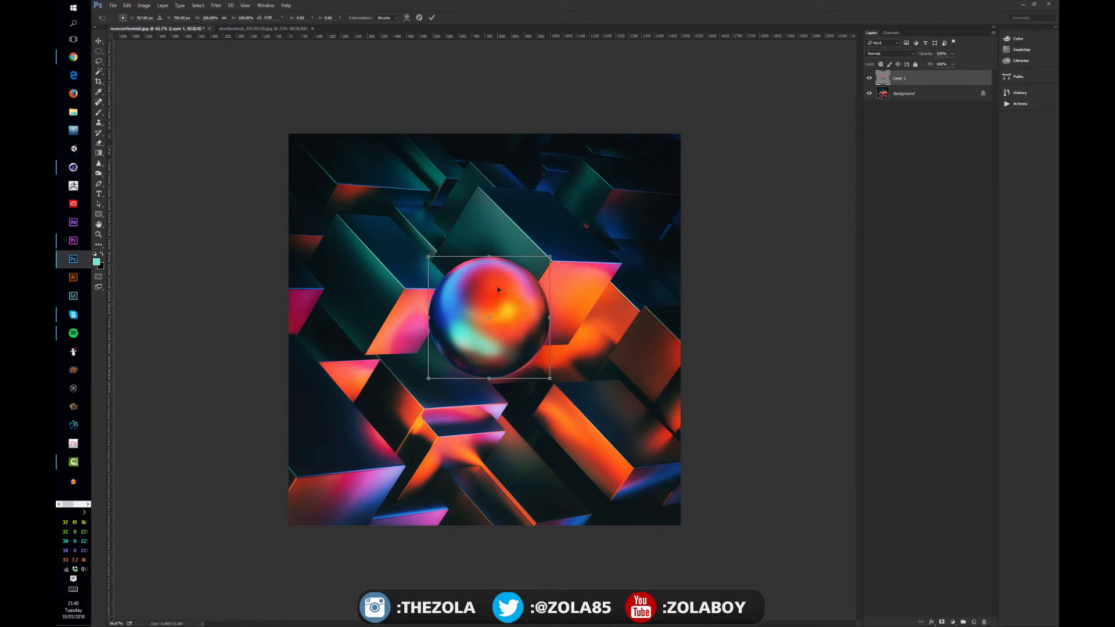
{"action": "right_click", "coordinate": [497, 289]}
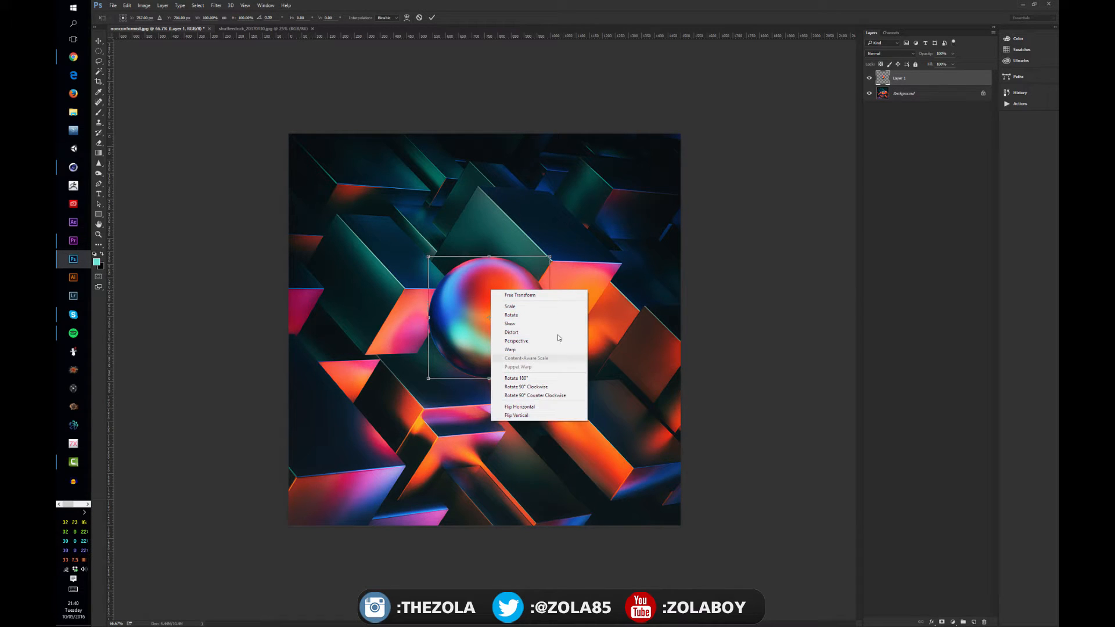
{"action": "left_click", "coordinate": [547, 416]}
{"action": "right_click", "coordinate": [502, 312]}
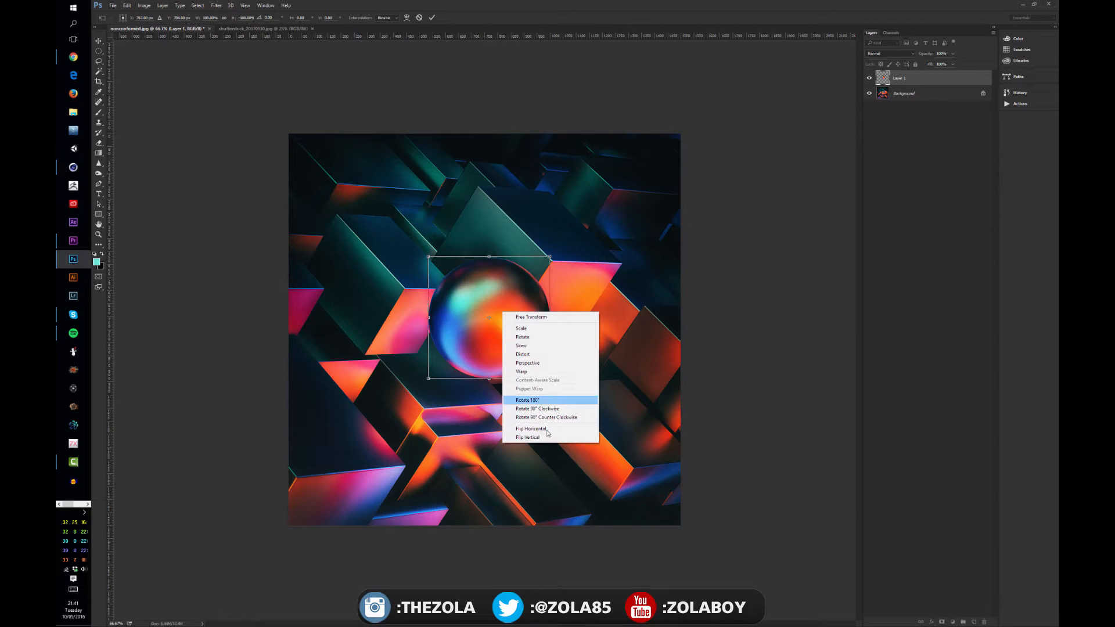
{"action": "left_click", "coordinate": [547, 437]}
{"action": "right_click", "coordinate": [502, 340]}
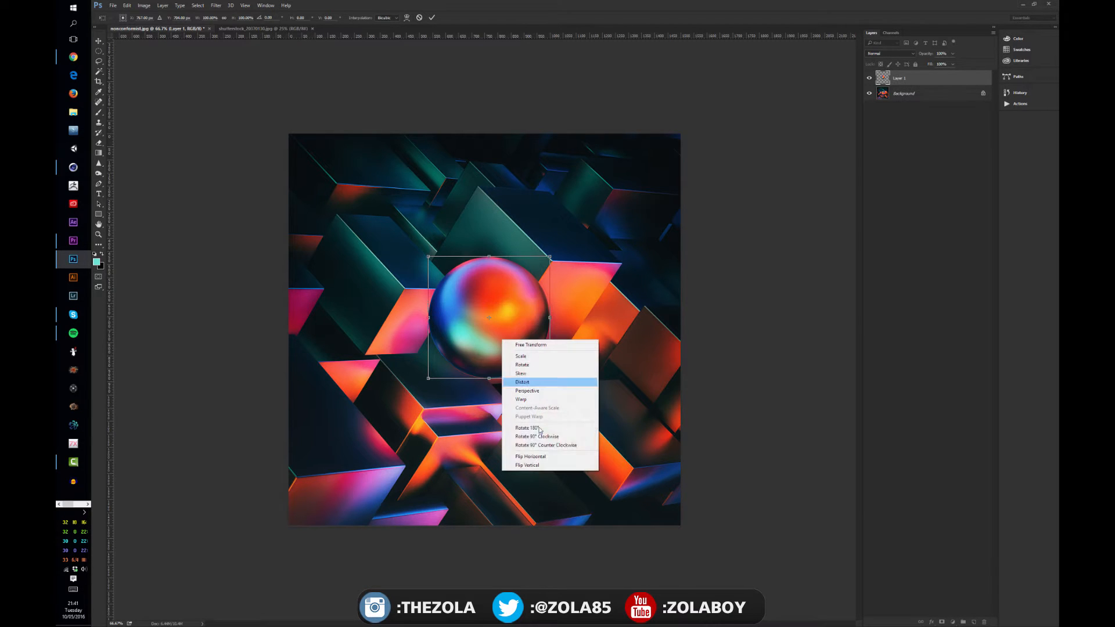
{"action": "left_click", "coordinate": [552, 458]}
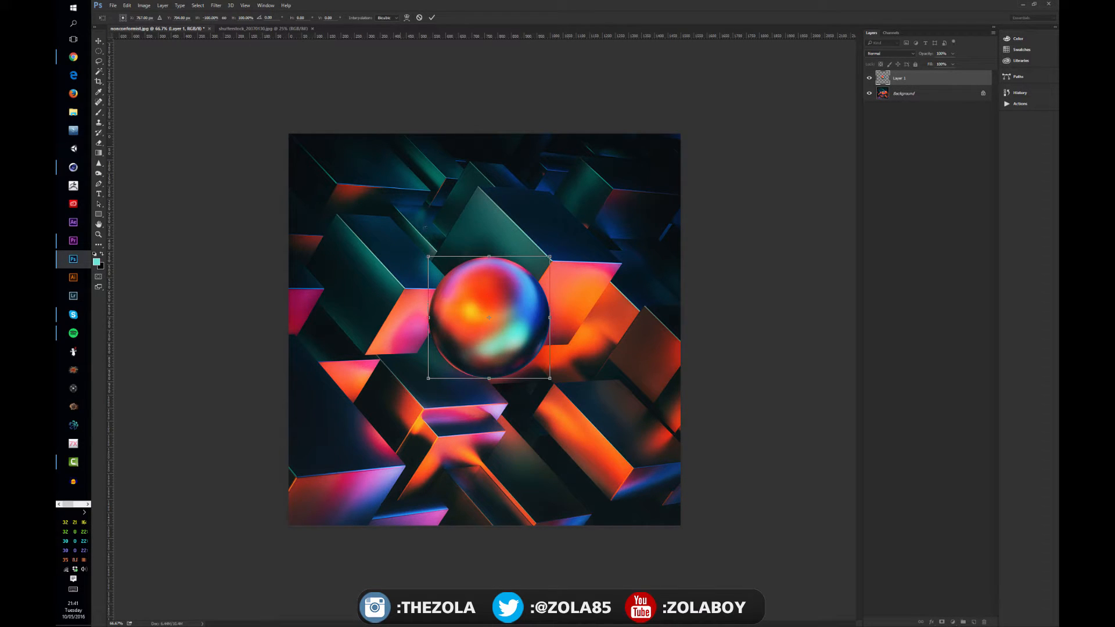
Try a freehand rotation of the sphere, undo it, and flip the sphere vertically instead.
{"action": "left_click_drag", "start_coordinate": [425, 227], "coordinate": [551, 281]}
{"action": "key", "text": "ctrl+z"}
{"action": "right_click", "coordinate": [491, 335]}
{"action": "left_click", "coordinate": [545, 458]}
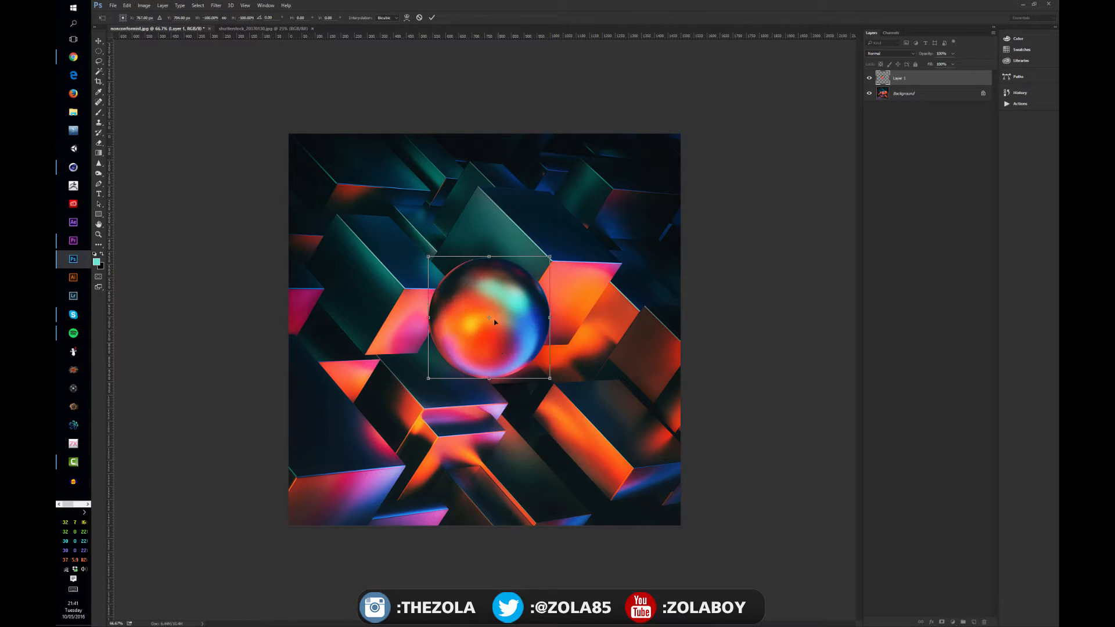
Flip the sphere horizontally and flip it horizontally back again.
{"action": "right_click", "coordinate": [495, 321]}
{"action": "left_click", "coordinate": [540, 435]}
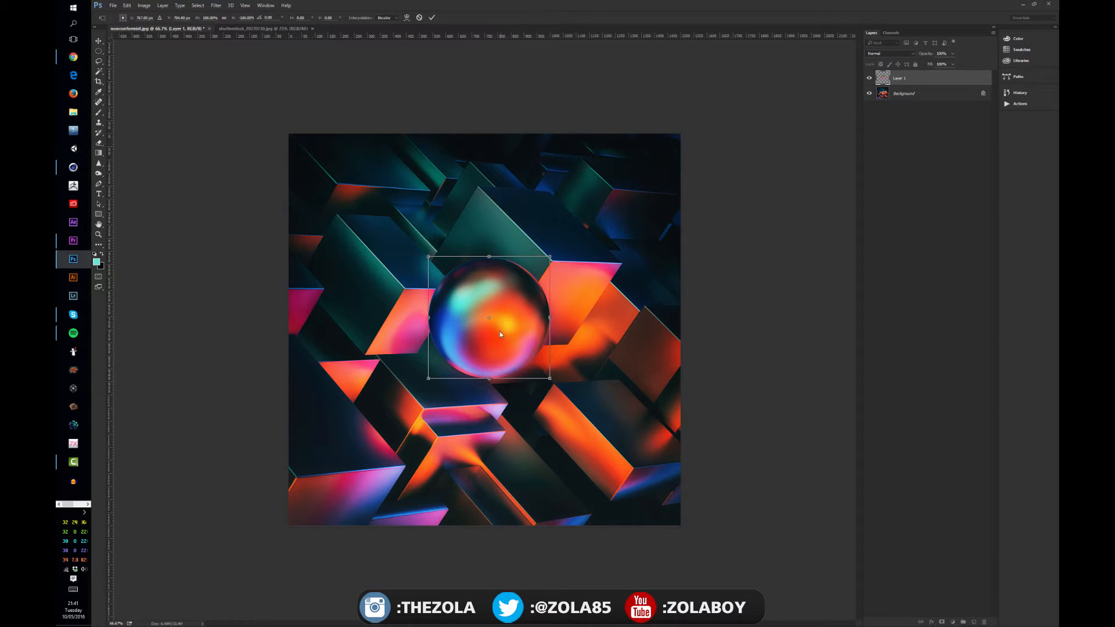
{"action": "right_click", "coordinate": [499, 333]}
{"action": "left_click", "coordinate": [523, 448]}
Rotate the sphere by 180° and then by 90° clockwise twice, and apply the transform.
{"action": "right_click", "coordinate": [491, 318]}
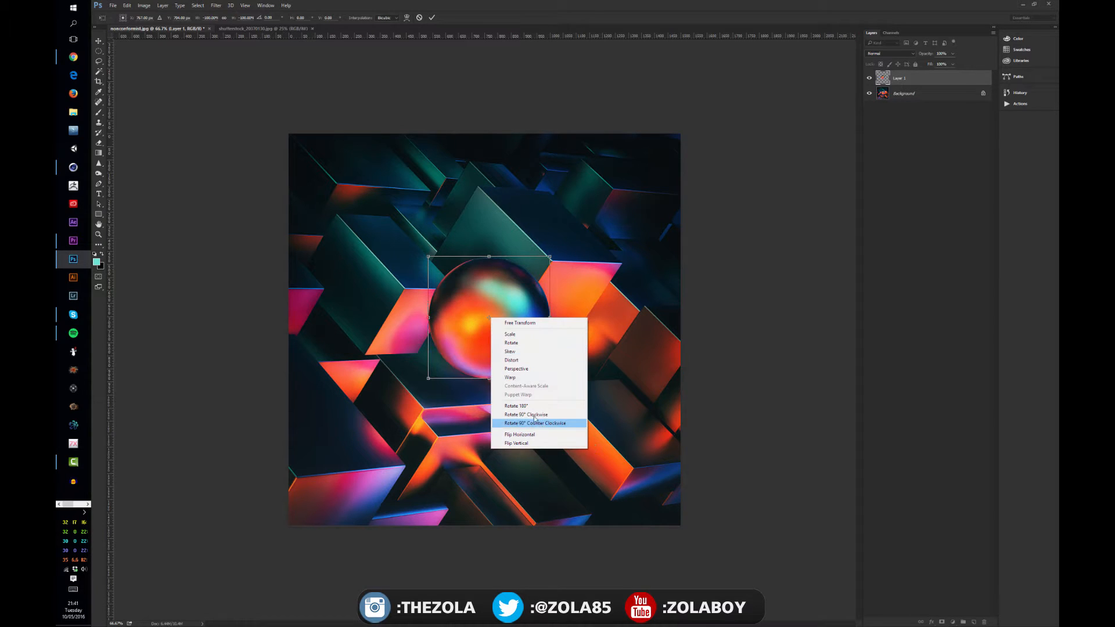
{"action": "left_click", "coordinate": [525, 406]}
{"action": "right_click", "coordinate": [513, 332]}
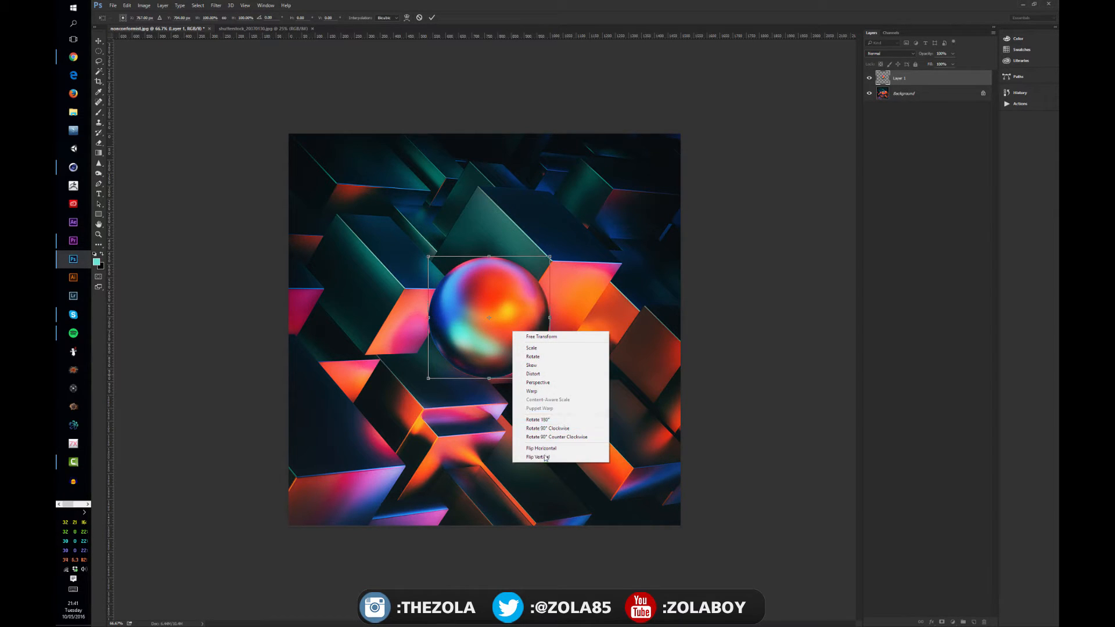
{"action": "left_click", "coordinate": [568, 428]}
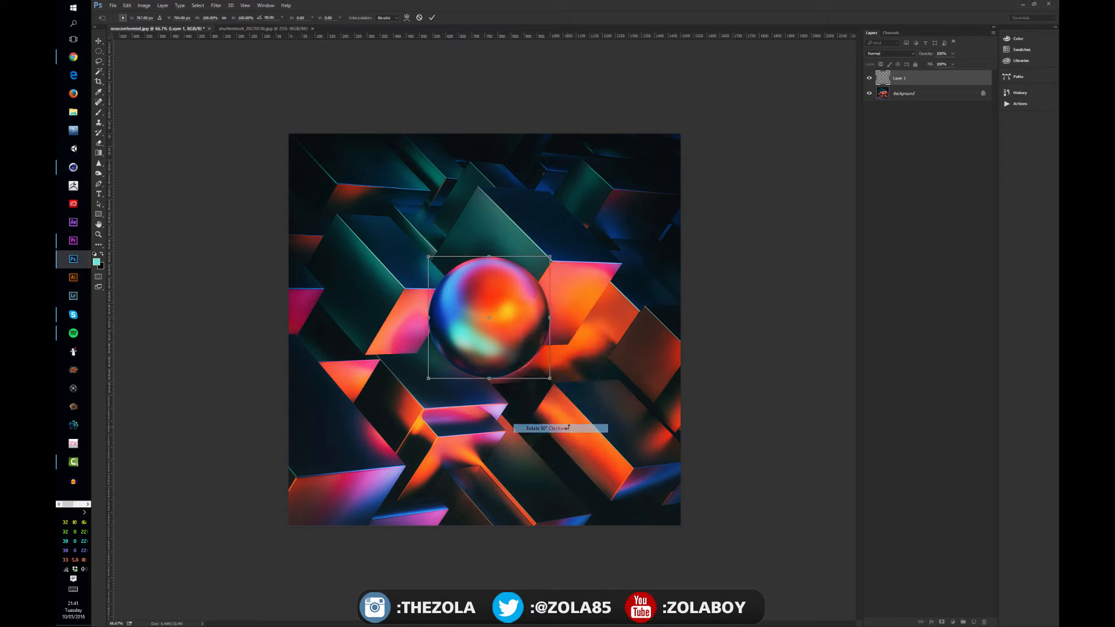
{"action": "right_click", "coordinate": [497, 330]}
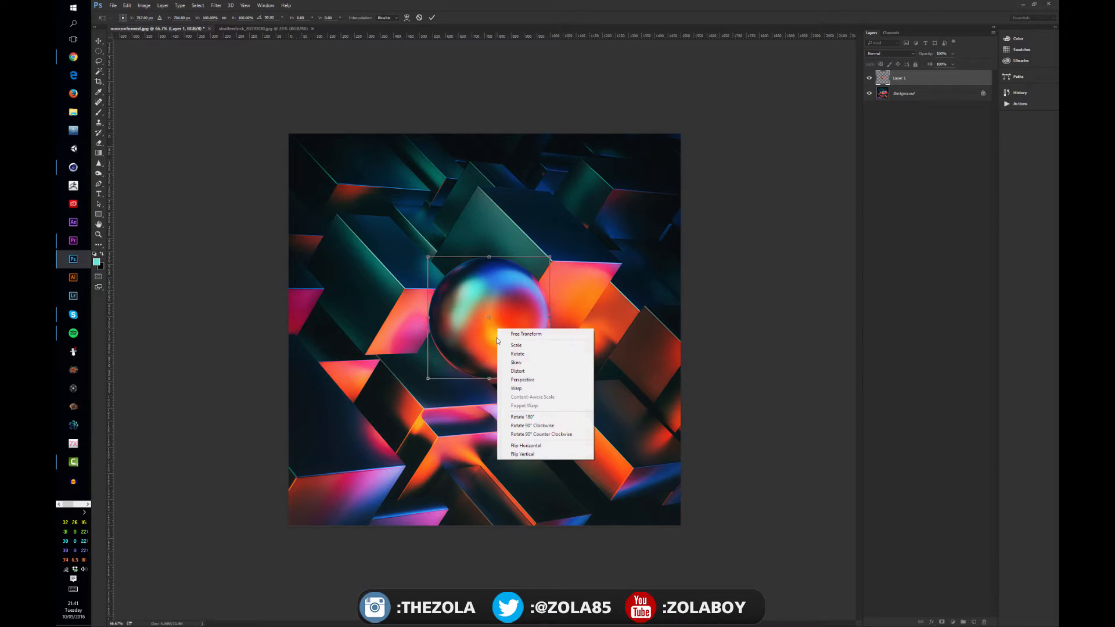
{"action": "left_click", "coordinate": [544, 427]}
{"action": "left_click_drag", "start_coordinate": [569, 241], "coordinate": [537, 291]}
{"action": "key", "text": "Return"}
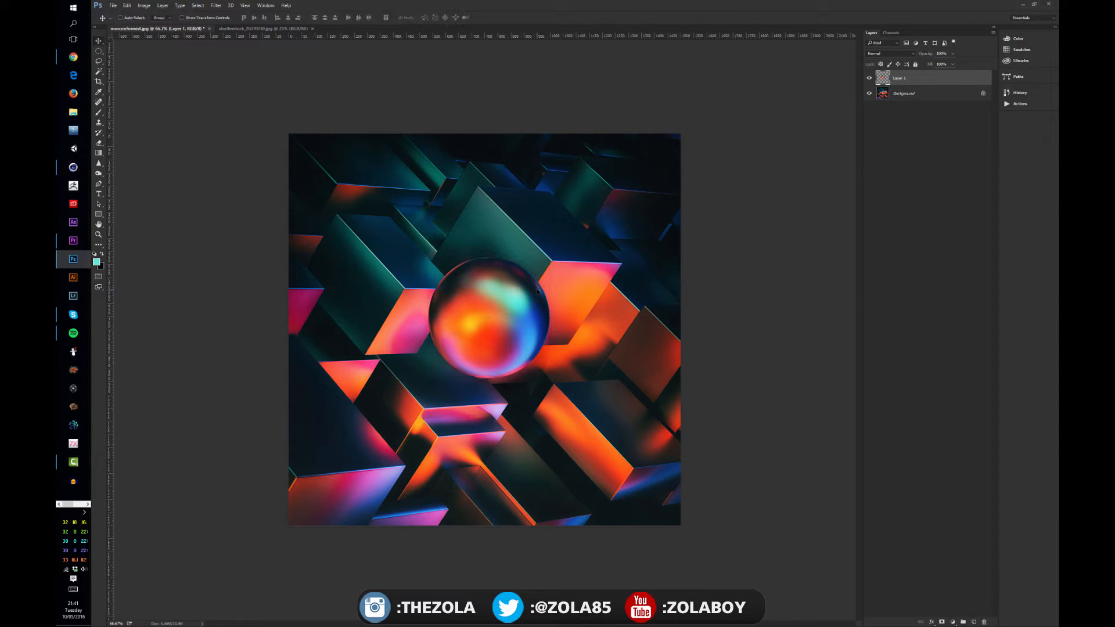
Skew the sphere on Layer 1 into an ellipse slanting up to the right, and apply the transform.
{"action": "key", "text": "ctrl+t"}
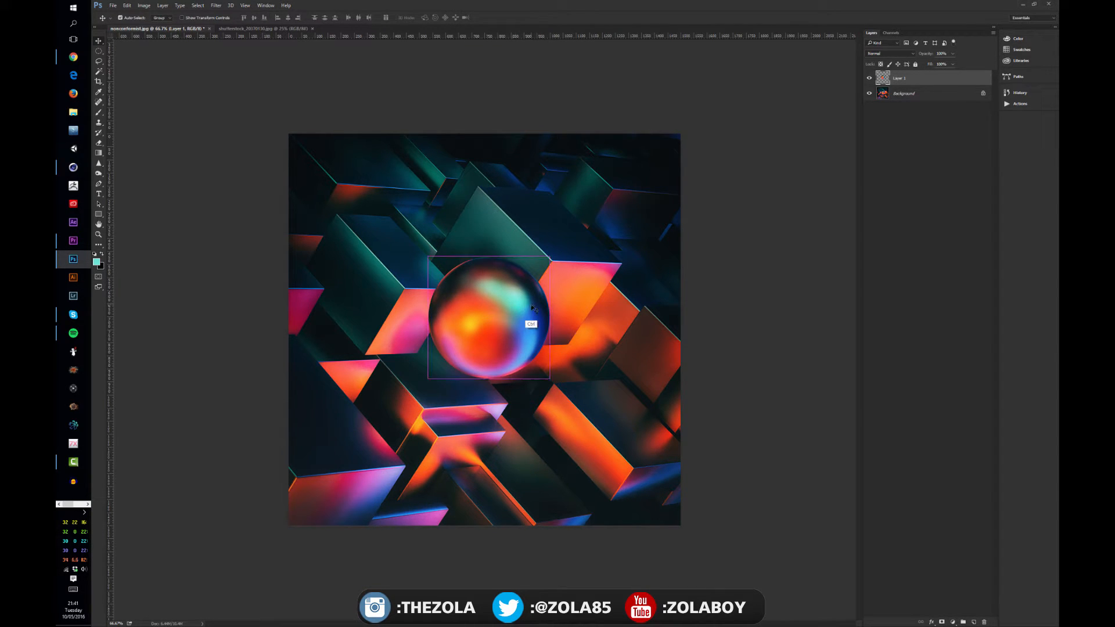
{"action": "right_click", "coordinate": [500, 288]}
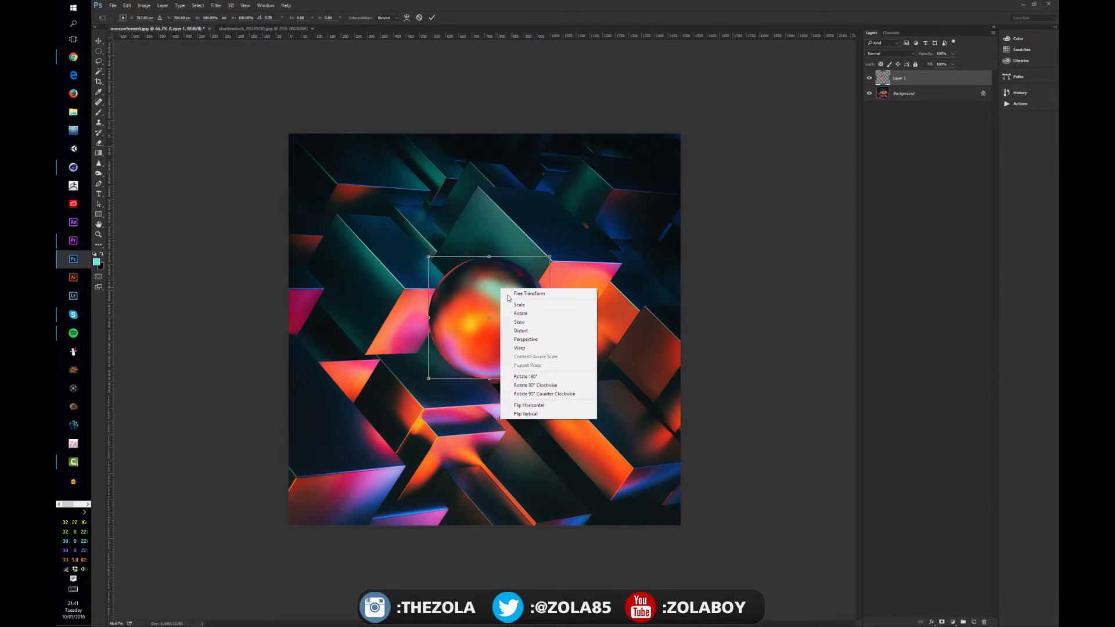
{"action": "left_click", "coordinate": [530, 322]}
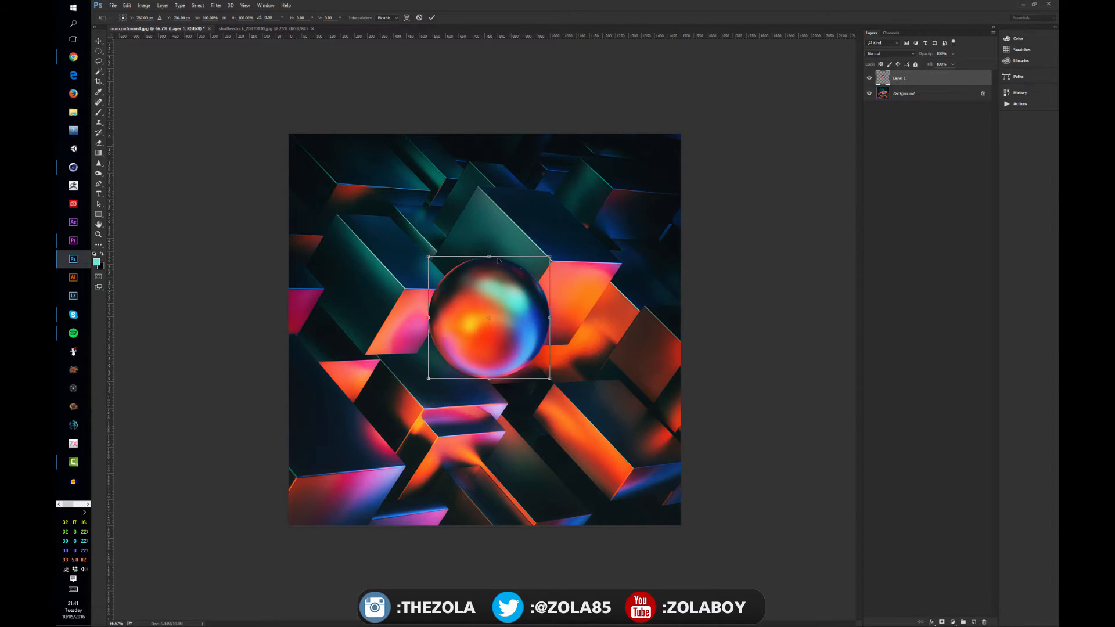
{"action": "mouse_move", "coordinate": [489, 256]}
{"action": "left_mouse_down"}
{"action": "mouse_move", "coordinate": [588, 256]}
{"action": "mouse_move", "coordinate": [443, 267]}
{"action": "mouse_move", "coordinate": [404, 285]}
{"action": "mouse_move", "coordinate": [579, 251]}
{"action": "mouse_move", "coordinate": [505, 255]}
{"action": "left_mouse_up"}
{"action": "left_click_drag", "start_coordinate": [558, 345], "coordinate": [557, 290]}
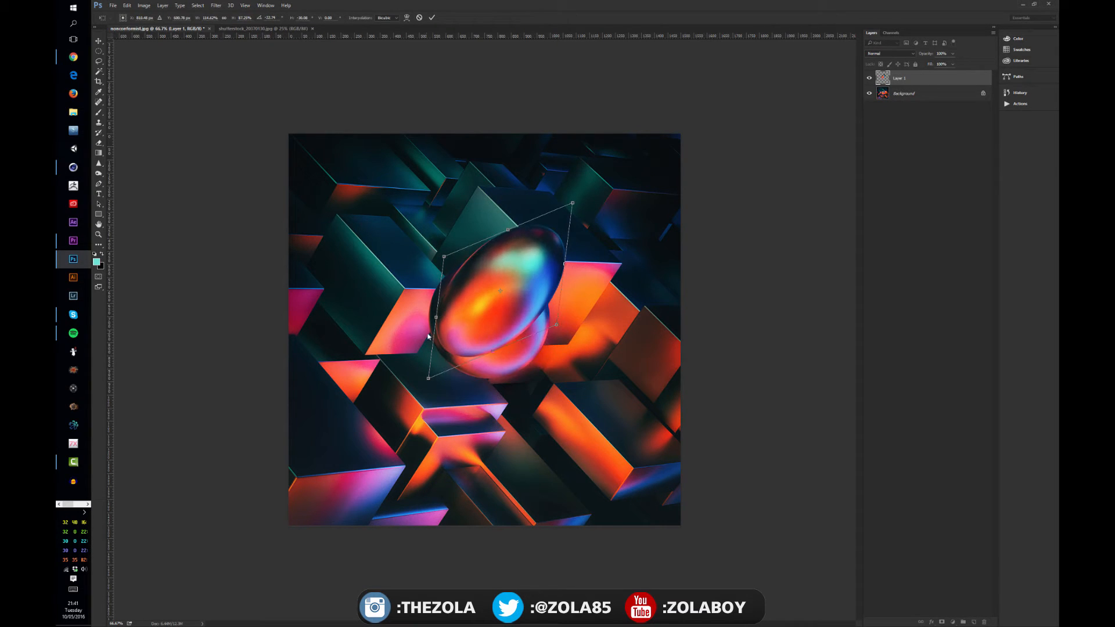
{"action": "left_click_drag", "start_coordinate": [429, 338], "coordinate": [428, 350]}
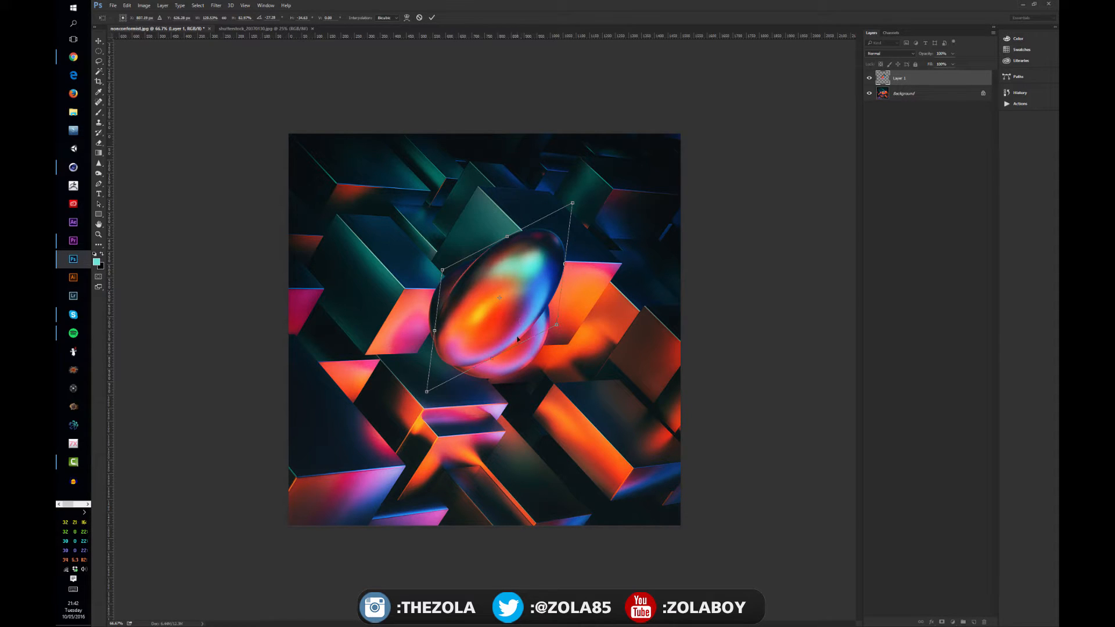
{"action": "key", "text": "Return"}
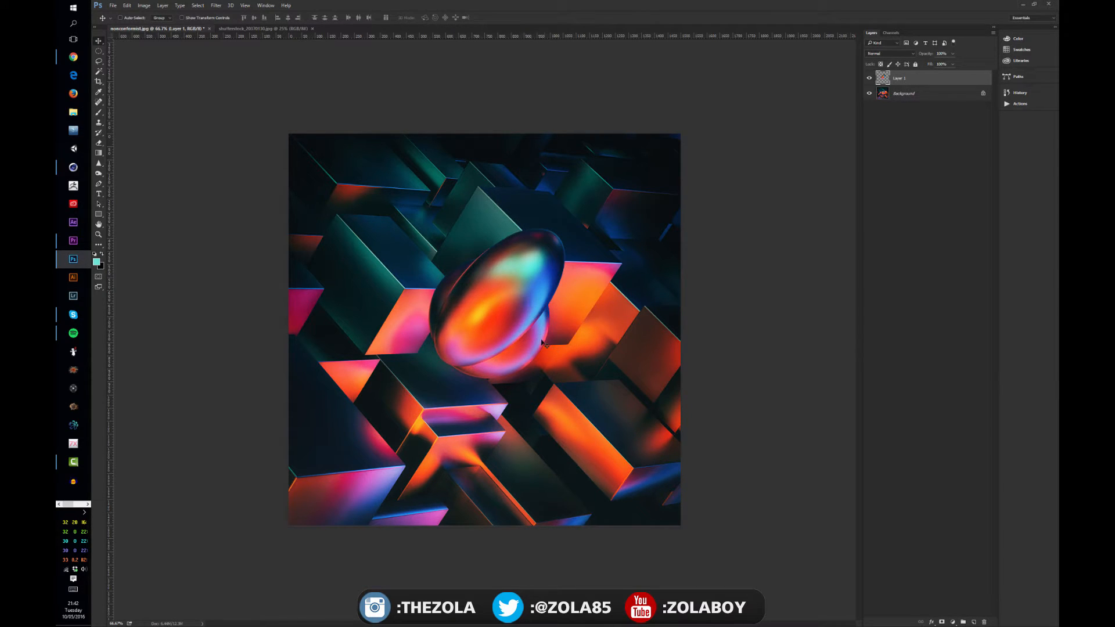
Reposition the skewed ellipse over the original sphere, inspecting it on its own with the Background layer briefly hidden.
{"action": "mouse_move", "coordinate": [527, 336]}
{"action": "left_mouse_down"}
{"action": "mouse_move", "coordinate": [490, 436]}
{"action": "mouse_move", "coordinate": [447, 371]}
{"action": "mouse_move", "coordinate": [516, 342]}
{"action": "mouse_move", "coordinate": [519, 325]}
{"action": "left_mouse_up"}
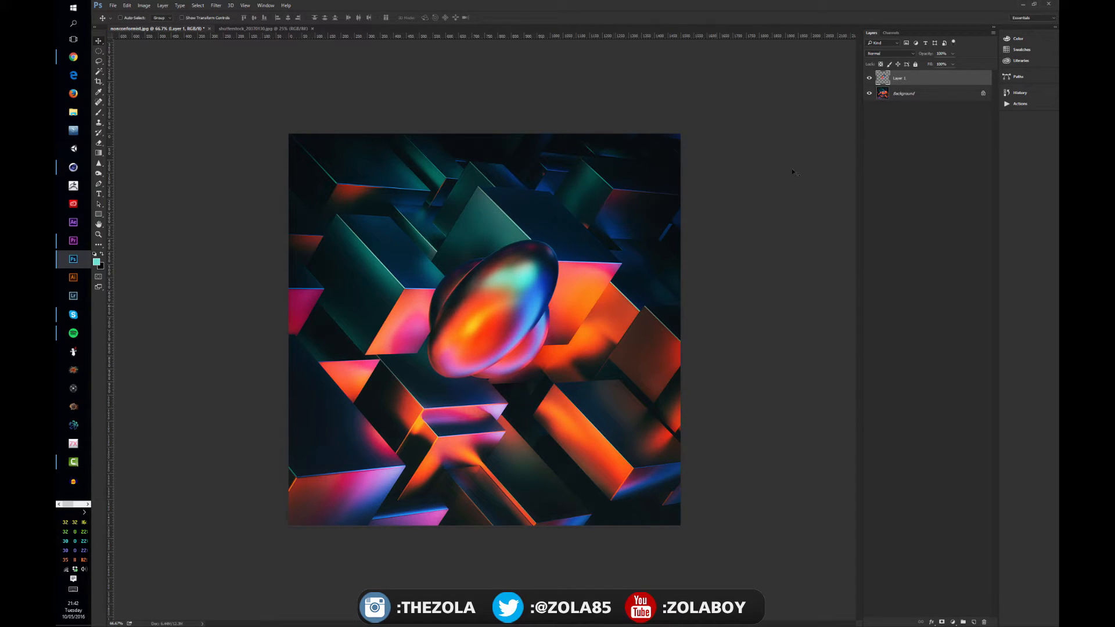
{"action": "left_click", "coordinate": [869, 78], "text": "alt"}
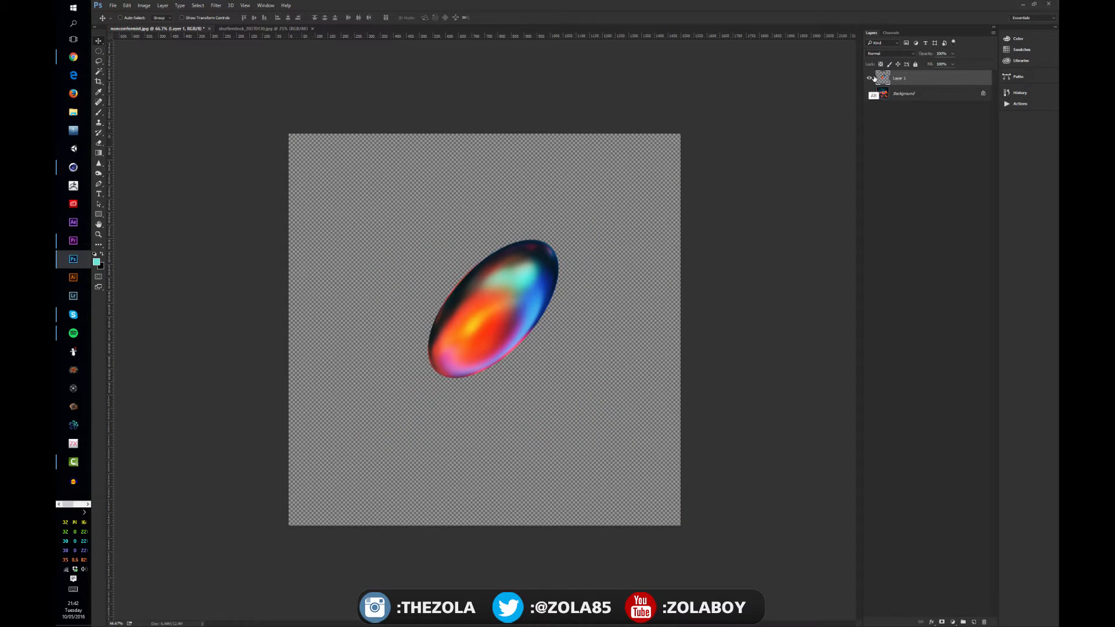
{"action": "left_click", "coordinate": [870, 79], "text": "alt"}
{"action": "mouse_move", "coordinate": [494, 325]}
{"action": "left_mouse_down"}
{"action": "mouse_move", "coordinate": [501, 313]}
{"action": "mouse_move", "coordinate": [503, 329]}
{"action": "left_mouse_up"}
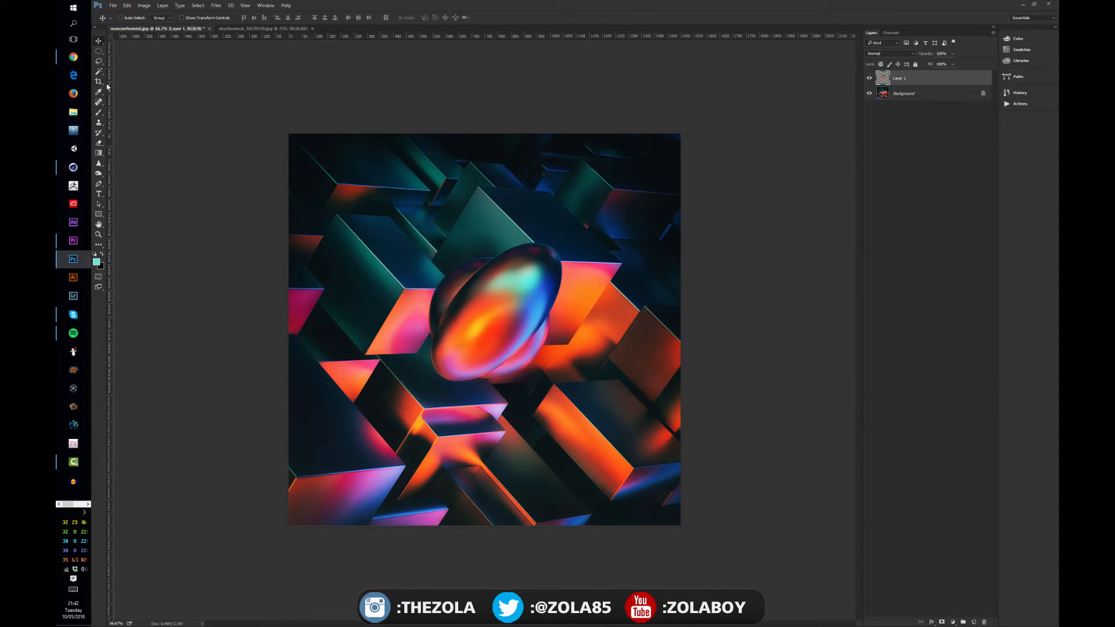
Add a text layer reading SOME TEXT above the skewed ellipse.
{"action": "left_click", "coordinate": [98, 193]}
{"action": "left_click", "coordinate": [430, 220]}
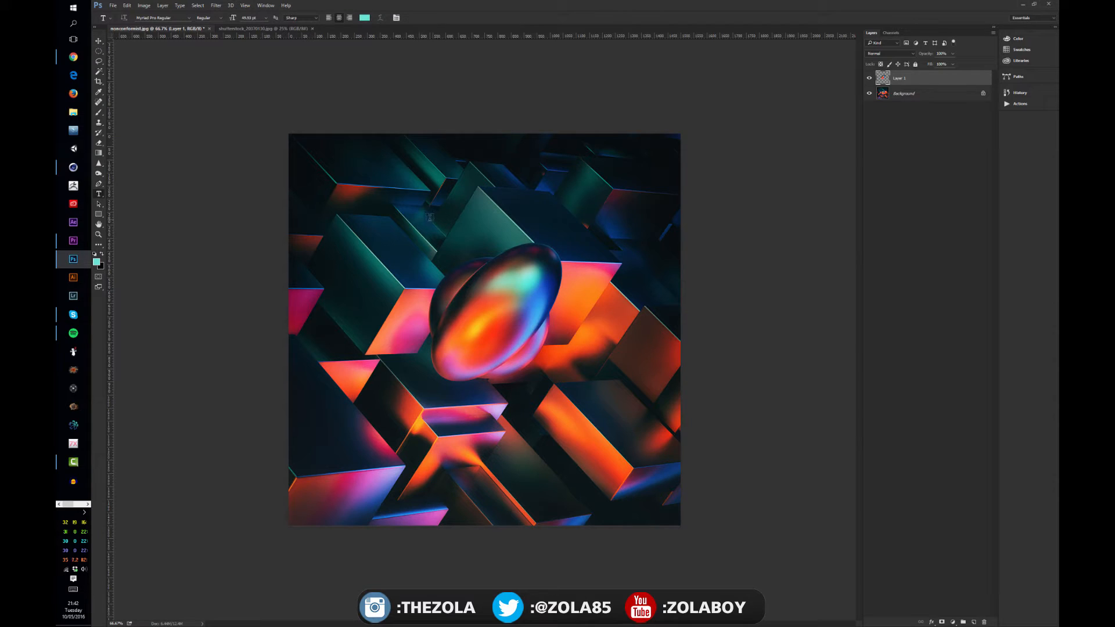
{"action": "type", "text": "SOME THE"}
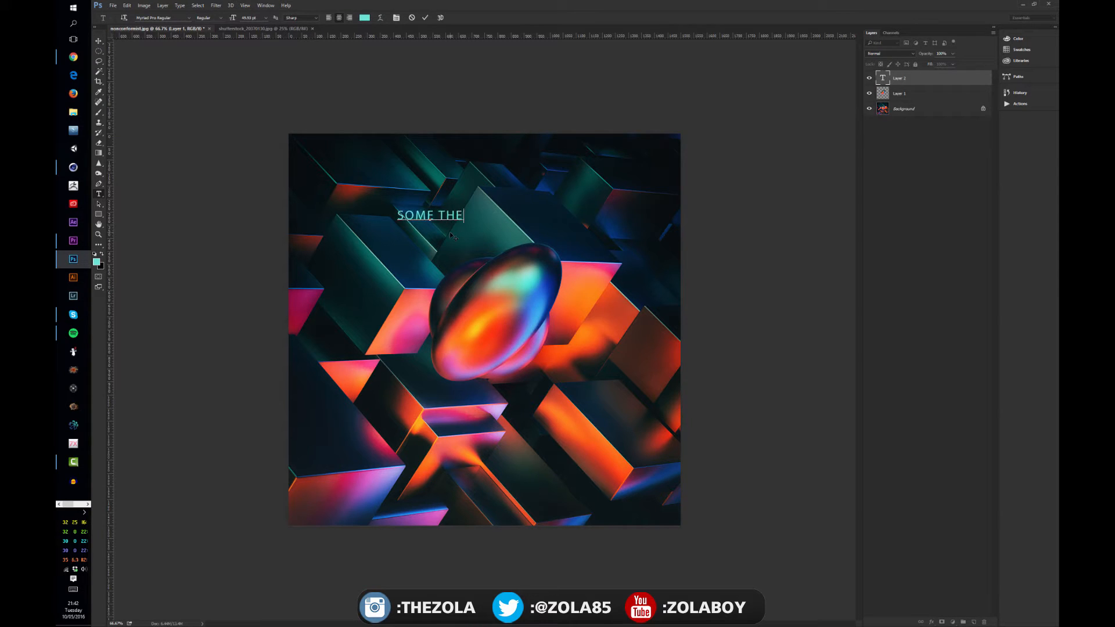
{"action": "key", "text": "BackSpace"}
{"action": "key", "text": "BackSpace"}
{"action": "type", "text": "EXT"}
Recolour the whole text to a very pale, near-white cyan and move the text slightly down toward the ellipse.
{"action": "key", "text": "ctrl+a"}
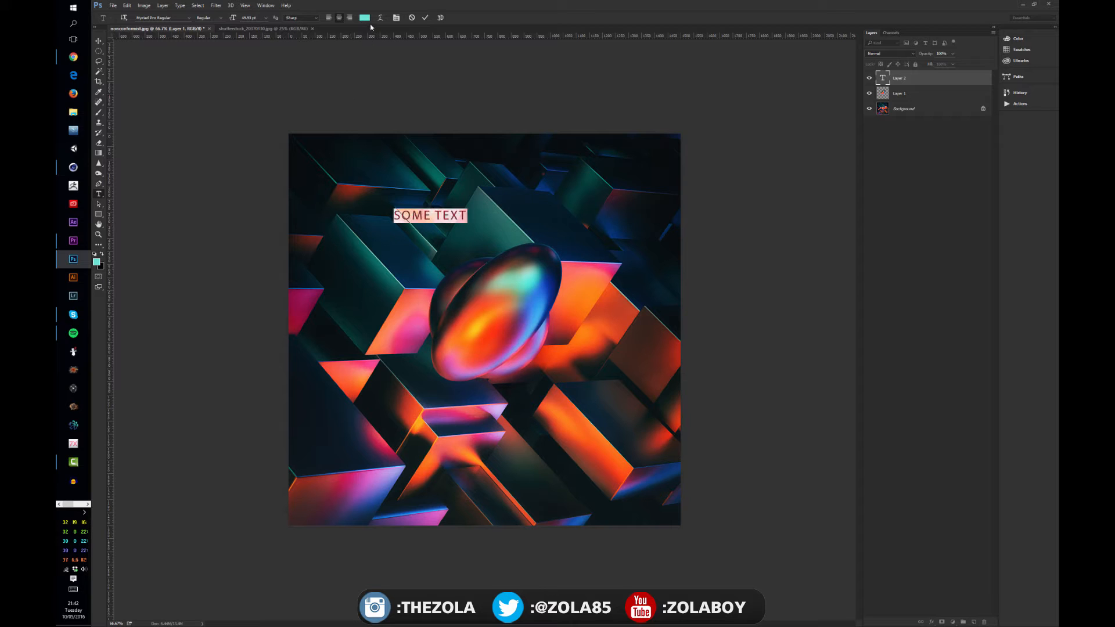
{"action": "left_click", "coordinate": [365, 17]}
{"action": "left_click", "coordinate": [641, 347]}
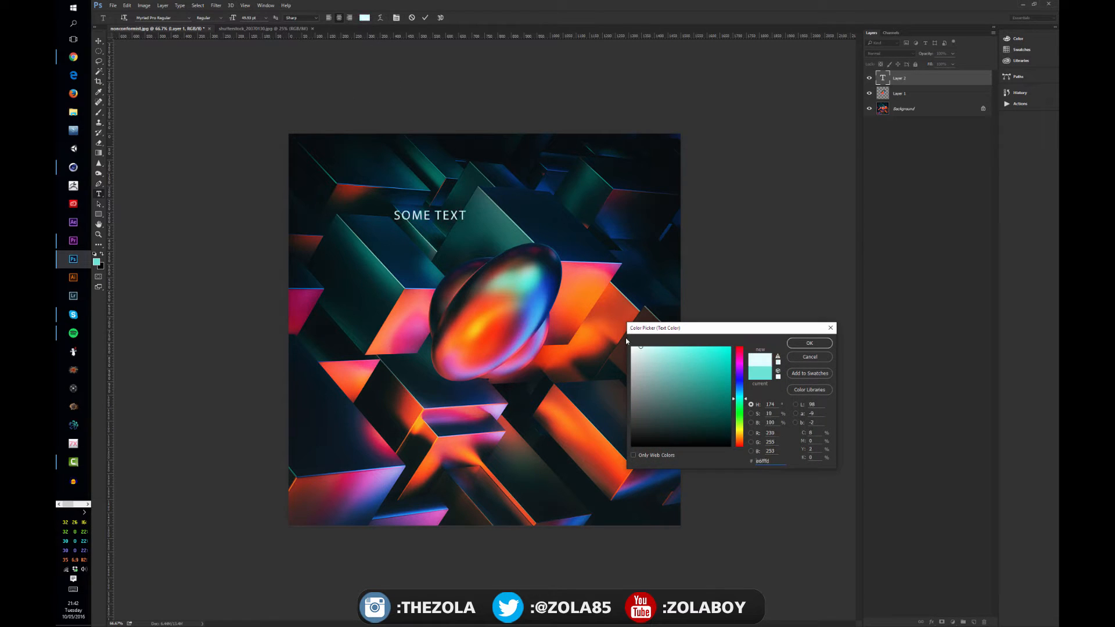
{"action": "left_click", "coordinate": [810, 344]}
{"action": "left_click", "coordinate": [99, 41]}
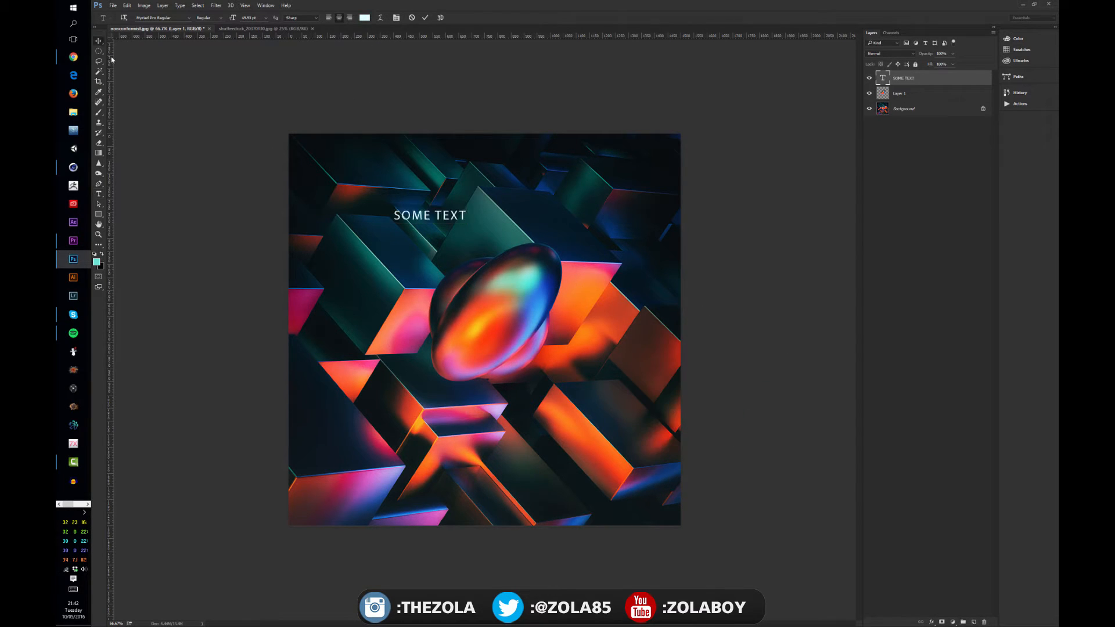
{"action": "left_click_drag", "start_coordinate": [447, 229], "coordinate": [466, 255]}
Scale the SOME TEXT layer up until it spans most of the image's width, centre it across the ellipse, and apply the transform.
{"action": "key", "text": "t"}
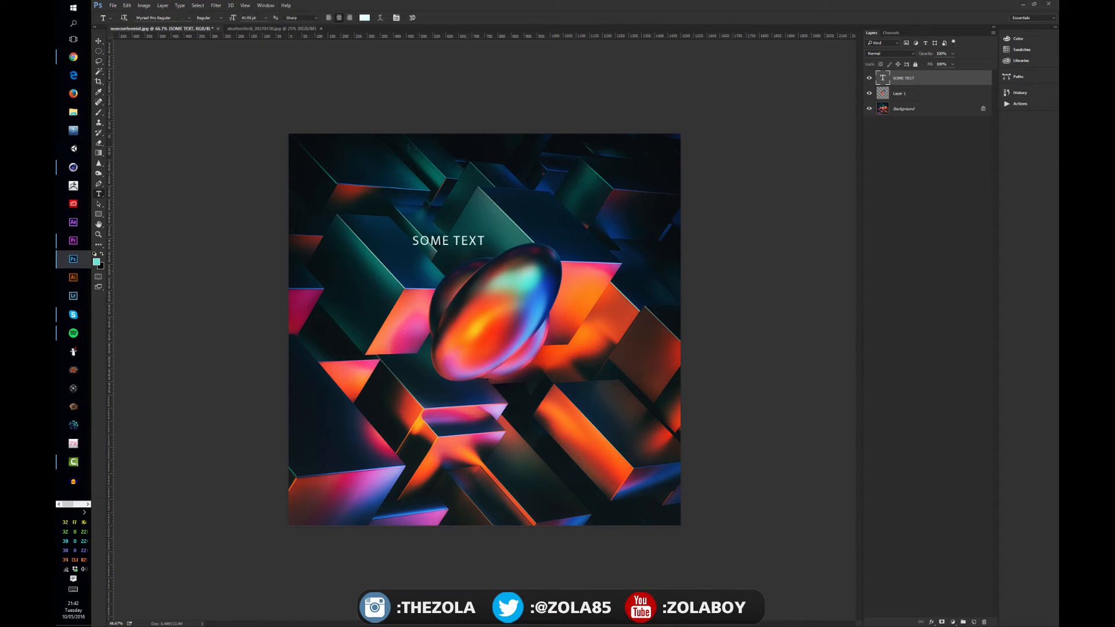
{"action": "left_click", "coordinate": [99, 42]}
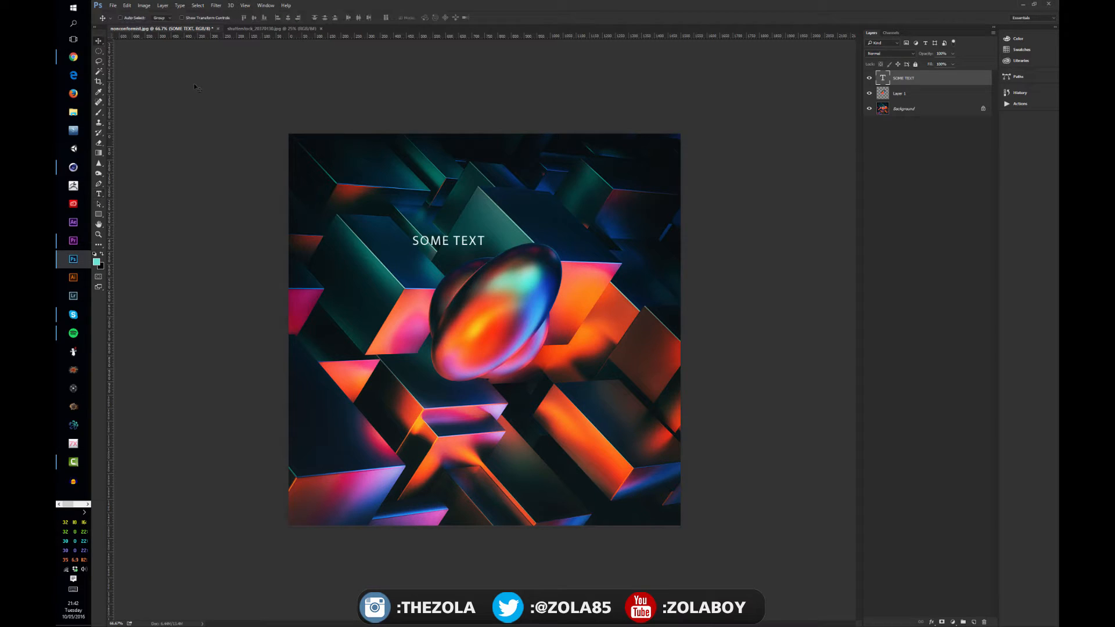
{"action": "key", "text": "ctrl+t"}
{"action": "left_click_drag", "start_coordinate": [492, 247], "coordinate": [667, 291]}
{"action": "left_click_drag", "start_coordinate": [610, 240], "coordinate": [514, 271]}
{"action": "left_click_drag", "start_coordinate": [567, 312], "coordinate": [656, 388]}
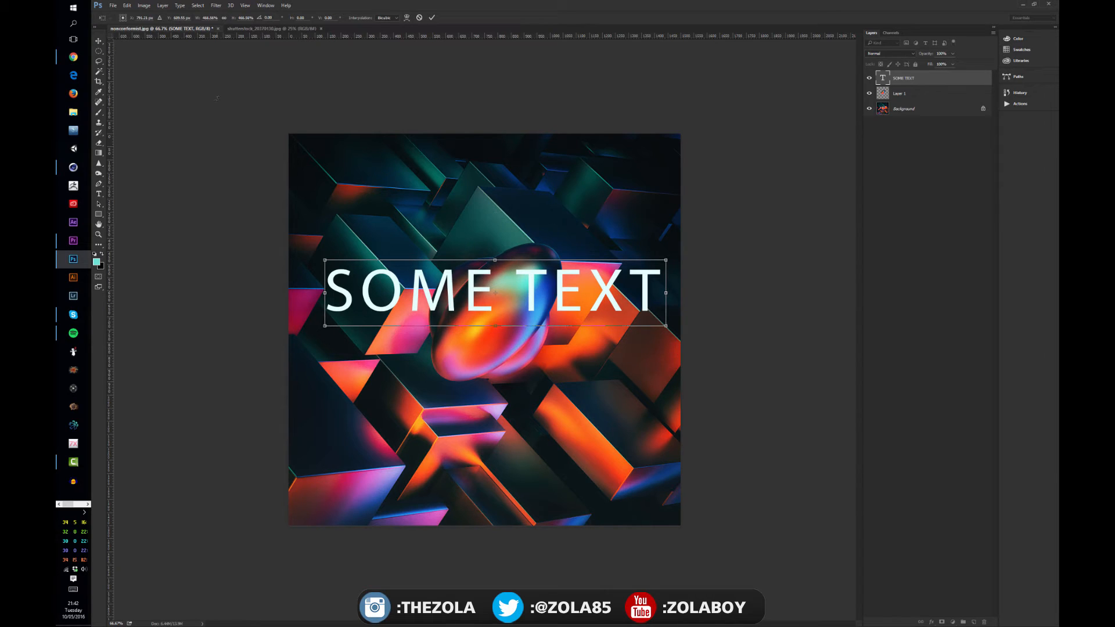
{"action": "key", "text": "Return"}
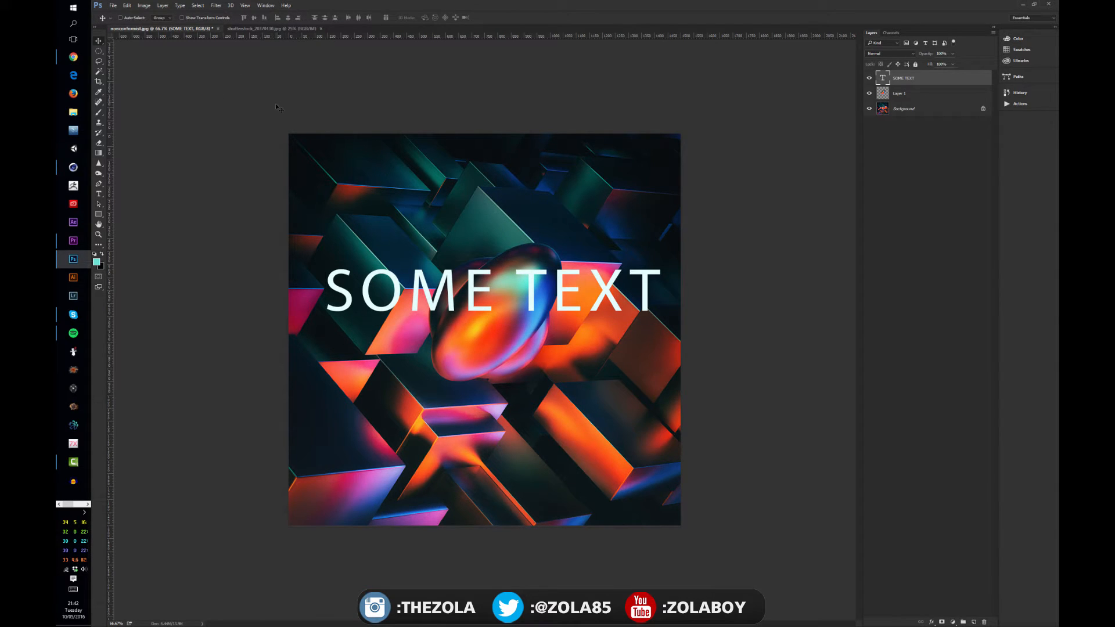
Check the font size of the enlarged text, leaving the size as it is.
{"action": "key", "text": "t"}
{"action": "left_click", "coordinate": [265, 17]}
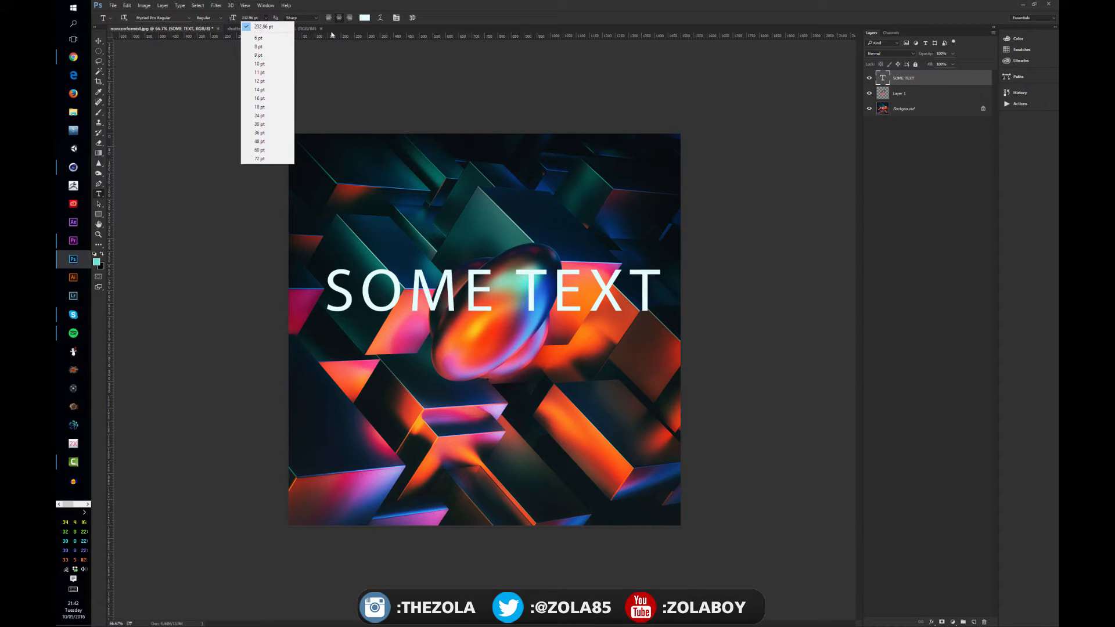
{"action": "left_click", "coordinate": [463, 28]}
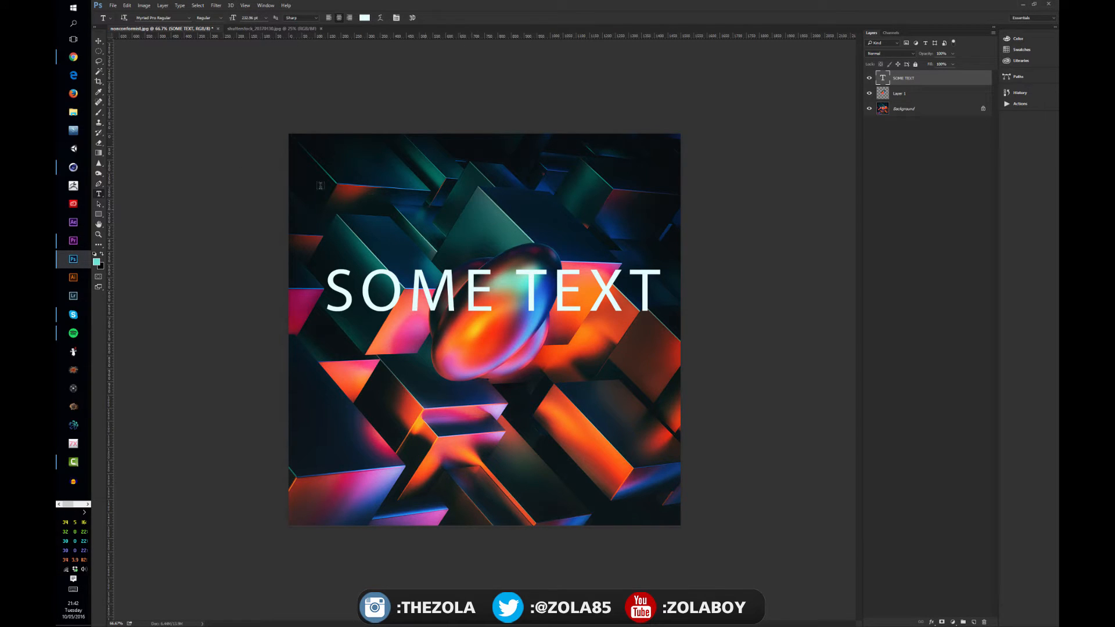
Move the text down over the ellipse's middle, skew it so the letters lean right, and apply the transform.
{"action": "left_click", "coordinate": [98, 41]}
{"action": "left_click_drag", "start_coordinate": [517, 292], "coordinate": [506, 315]}
{"action": "key", "text": "ctrl+t"}
{"action": "right_click", "coordinate": [456, 318]}
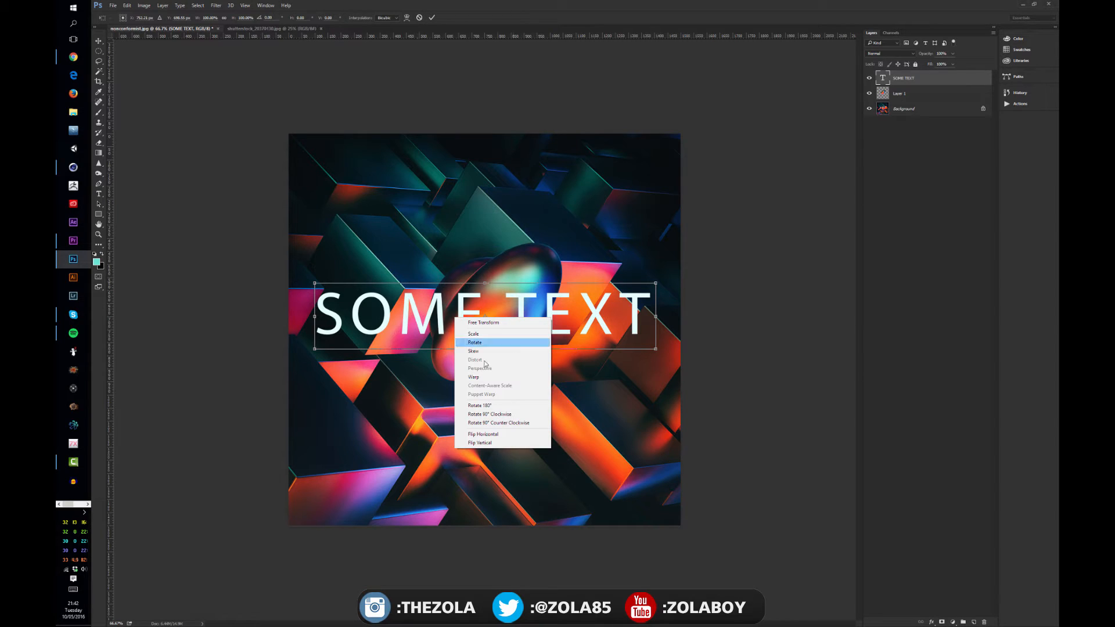
{"action": "left_click", "coordinate": [476, 352]}
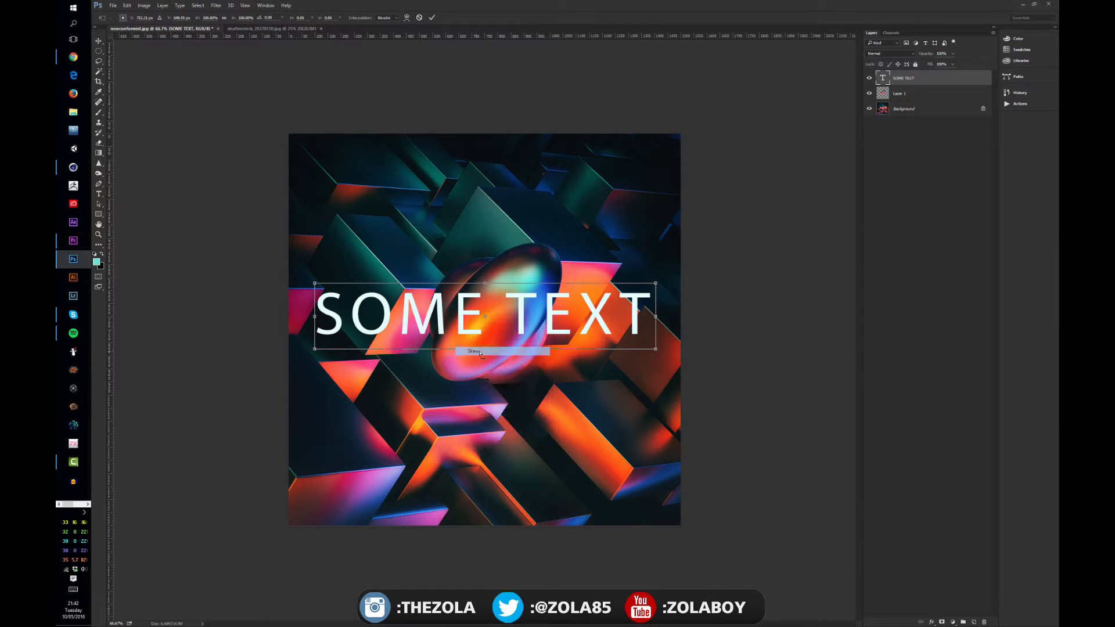
{"action": "left_click_drag", "start_coordinate": [493, 285], "coordinate": [513, 292]}
{"action": "key", "text": "Return"}
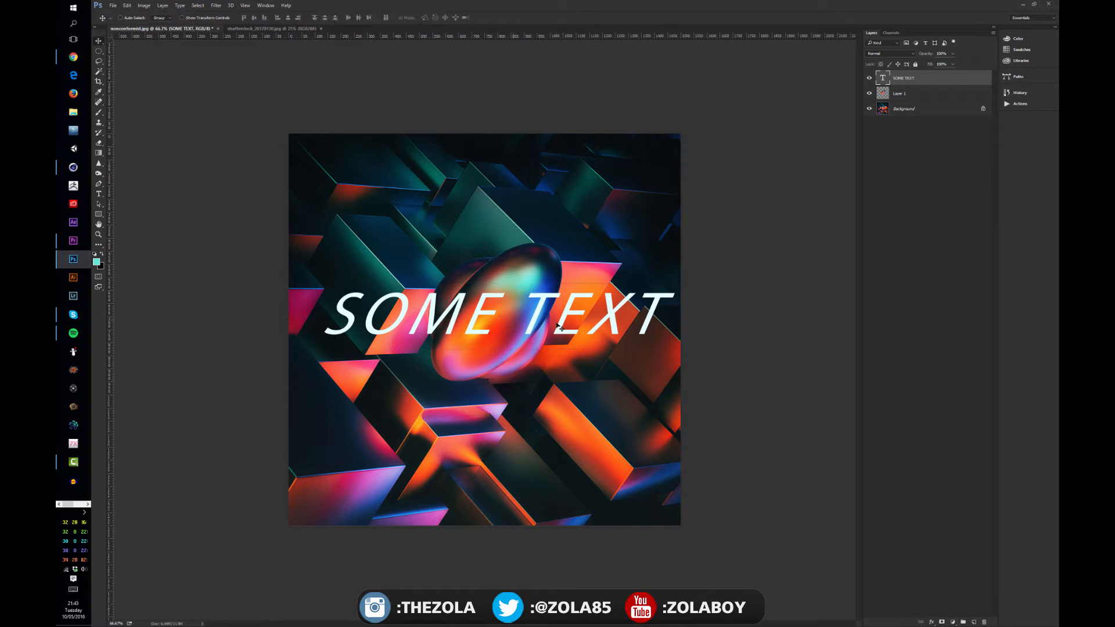
{"action": "mouse_move", "coordinate": [556, 323]}
{"action": "left_mouse_down"}
{"action": "mouse_move", "coordinate": [542, 323]}
{"action": "mouse_move", "coordinate": [551, 325]}
{"action": "left_mouse_up"}
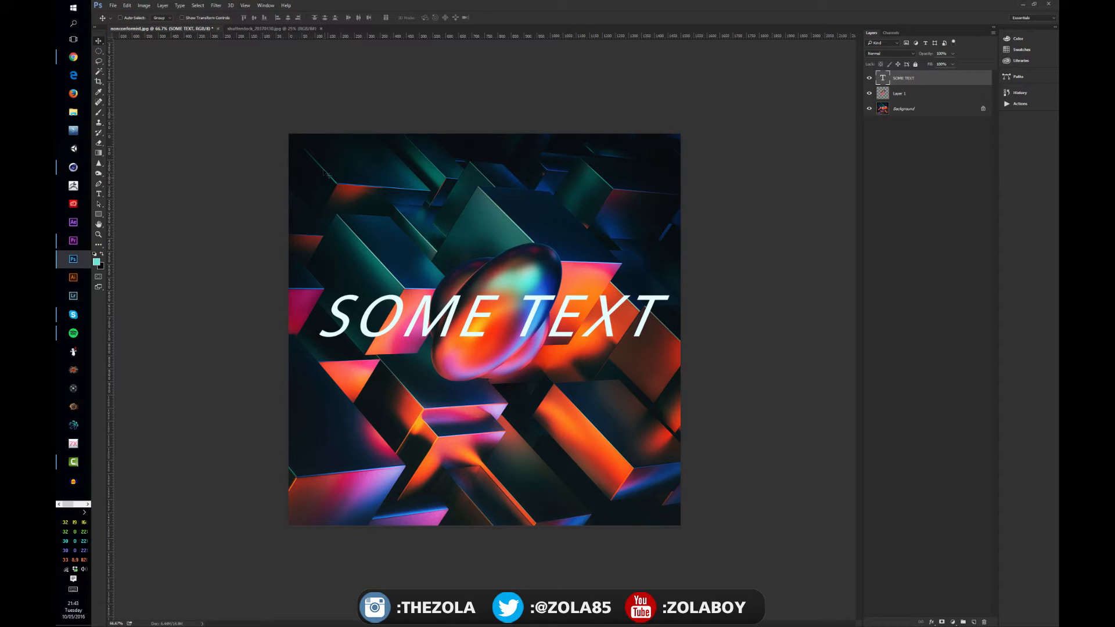
Set the font style of the SOME TEXT layer to Italic.
{"action": "key", "text": "t"}
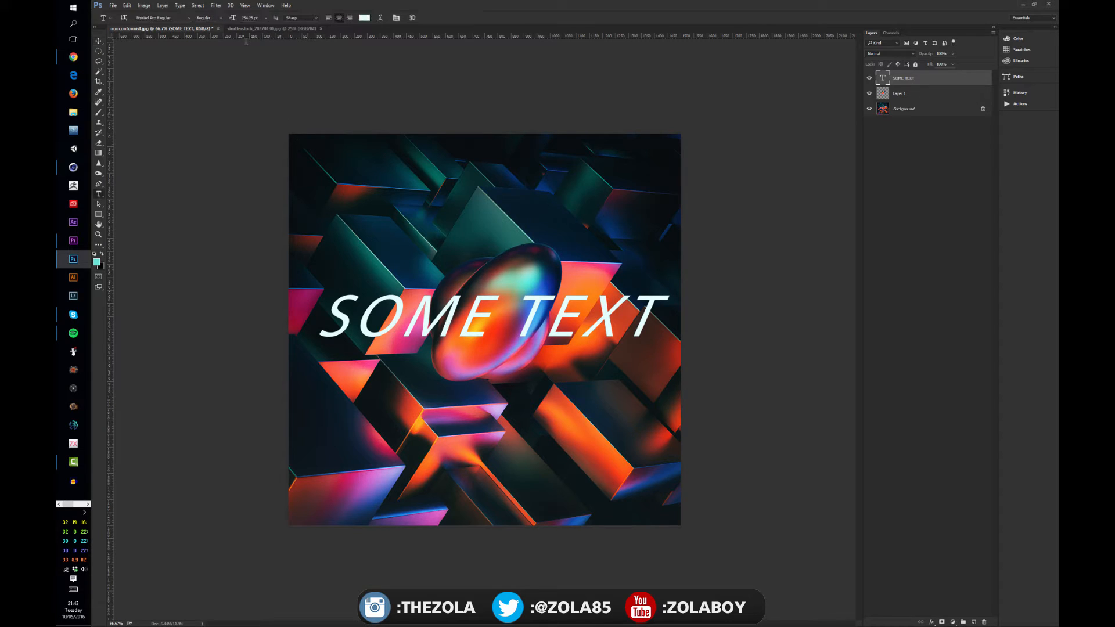
{"action": "left_click", "coordinate": [224, 20]}
{"action": "left_click", "coordinate": [220, 55]}
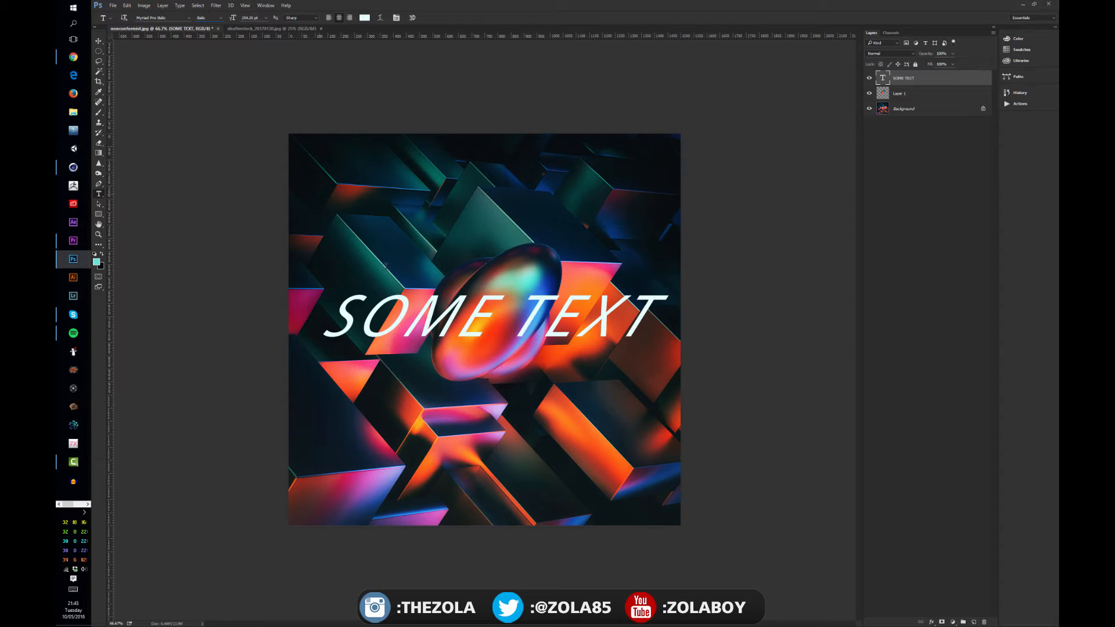
Skew the text the opposite way so its letters lean left, apply the transform, and move the text slightly up.
{"action": "key", "text": "ctrl+t"}
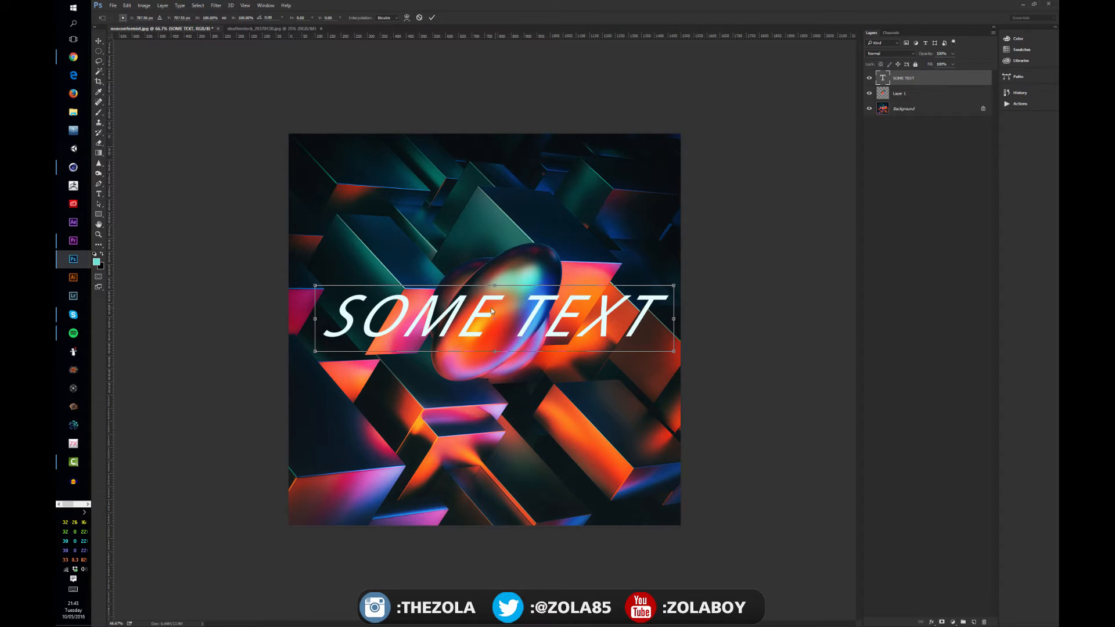
{"action": "right_click", "coordinate": [492, 312]}
{"action": "key", "text": "Escape"}
{"action": "left_click_drag", "start_coordinate": [485, 288], "coordinate": [399, 287]}
{"action": "left_click_drag", "start_coordinate": [486, 325], "coordinate": [507, 327]}
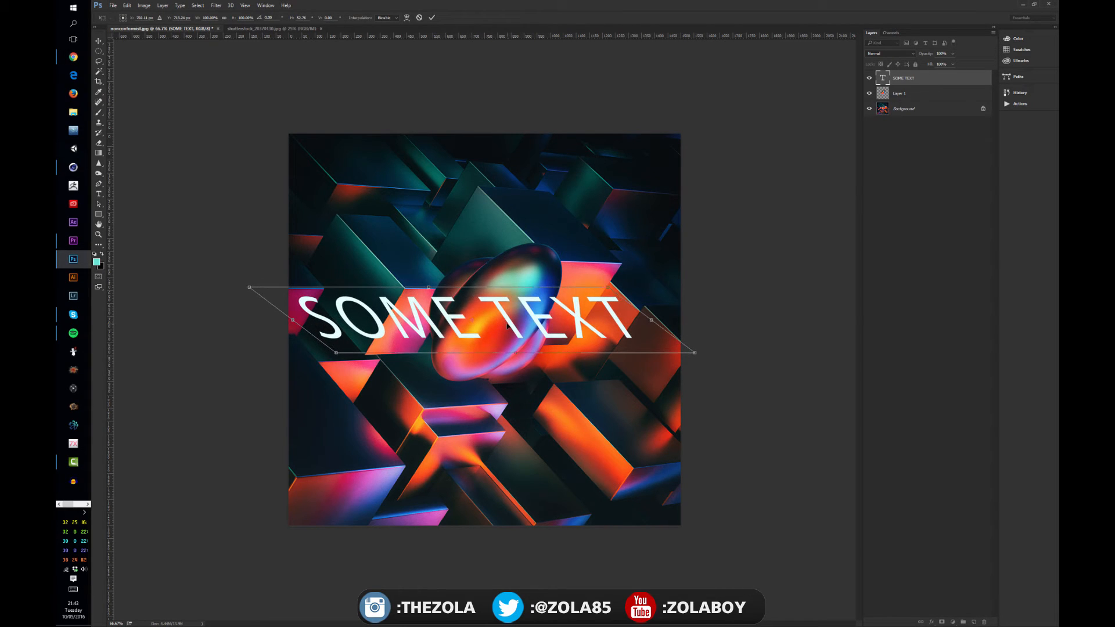
{"action": "key", "text": "Return"}
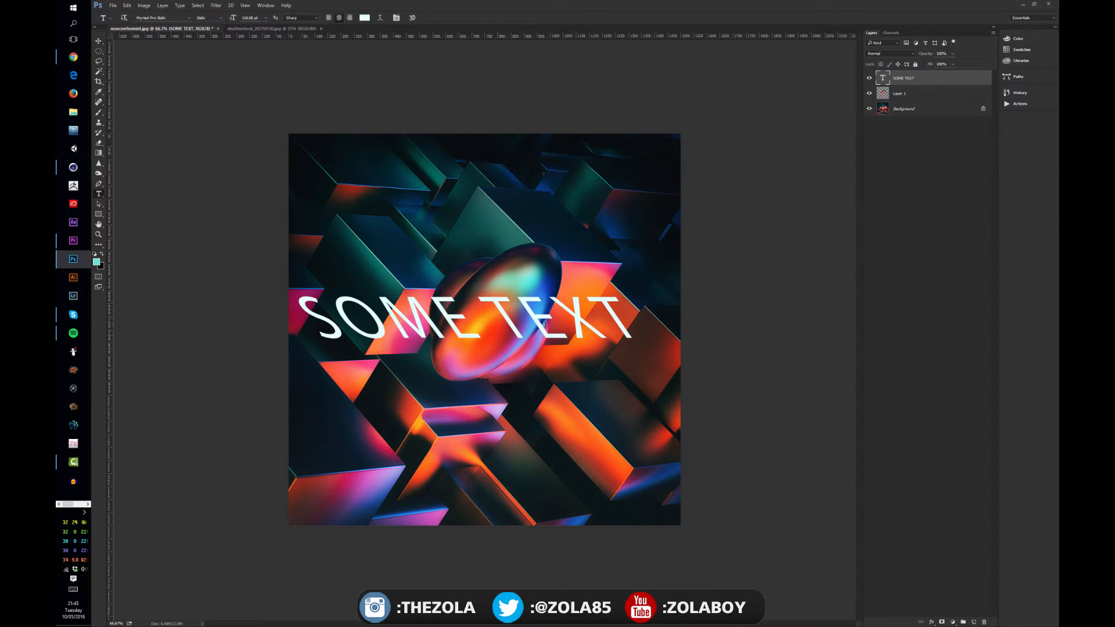
{"action": "left_click", "coordinate": [98, 41]}
{"action": "left_click_drag", "start_coordinate": [580, 292], "coordinate": [590, 266]}
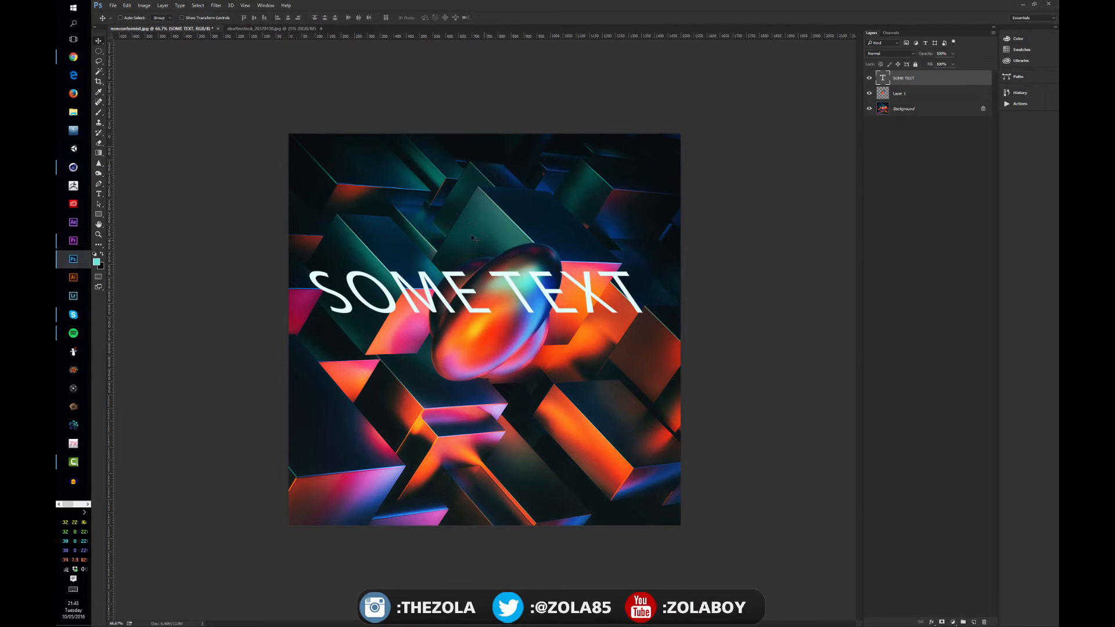
Hide Layer 1 and skew the text further by shifting its baseline to the right, applying the transform.
{"action": "left_click", "coordinate": [869, 94]}
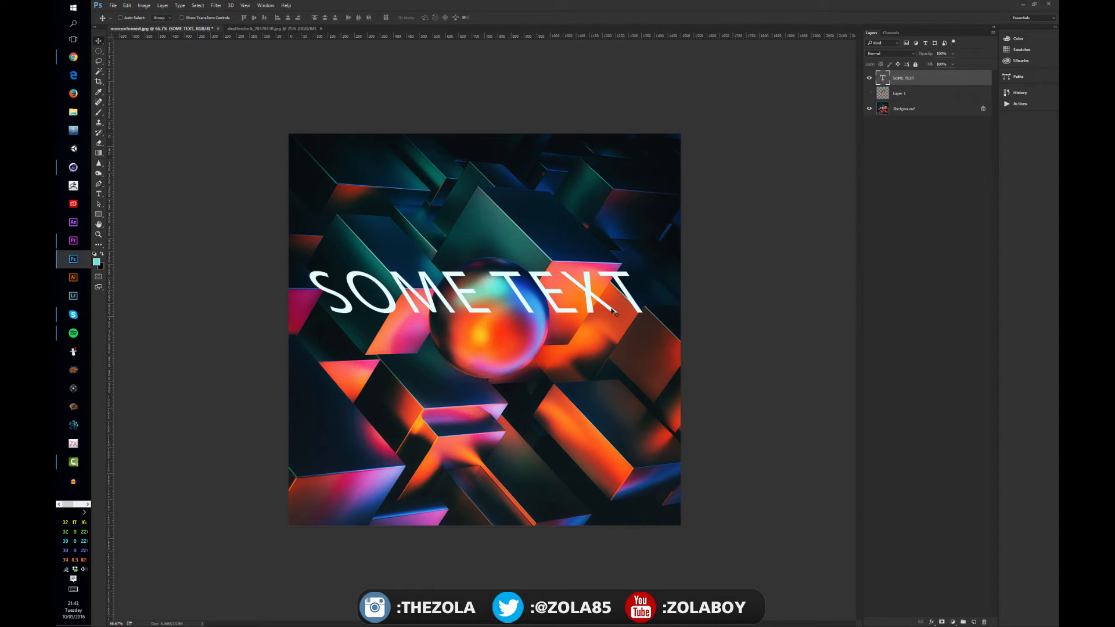
{"action": "key", "text": "ctrl+t"}
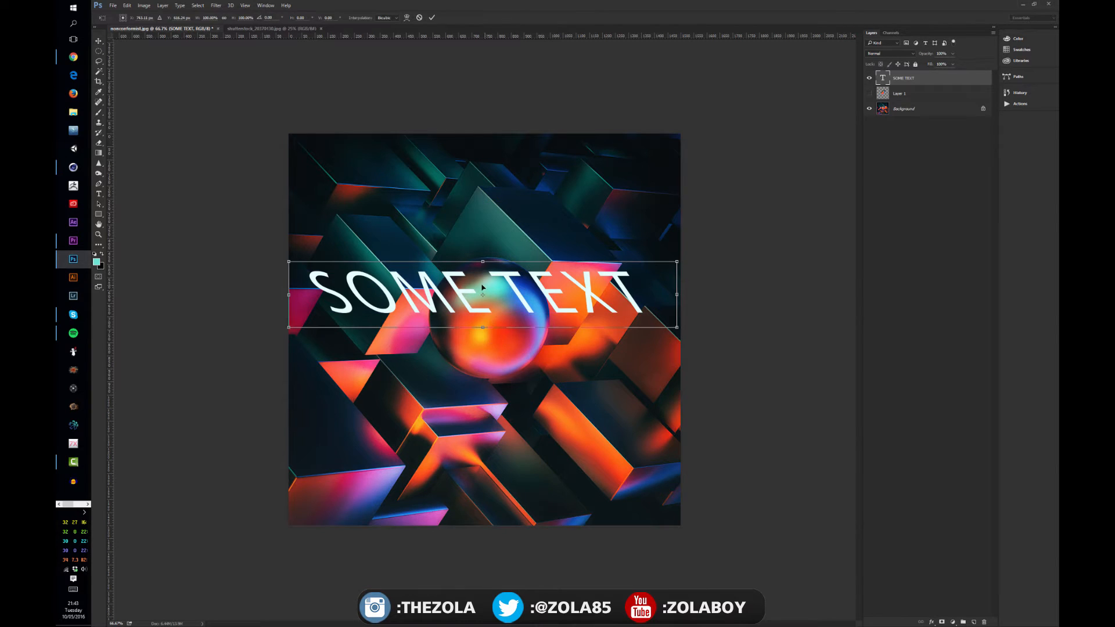
{"action": "right_click", "coordinate": [483, 285]}
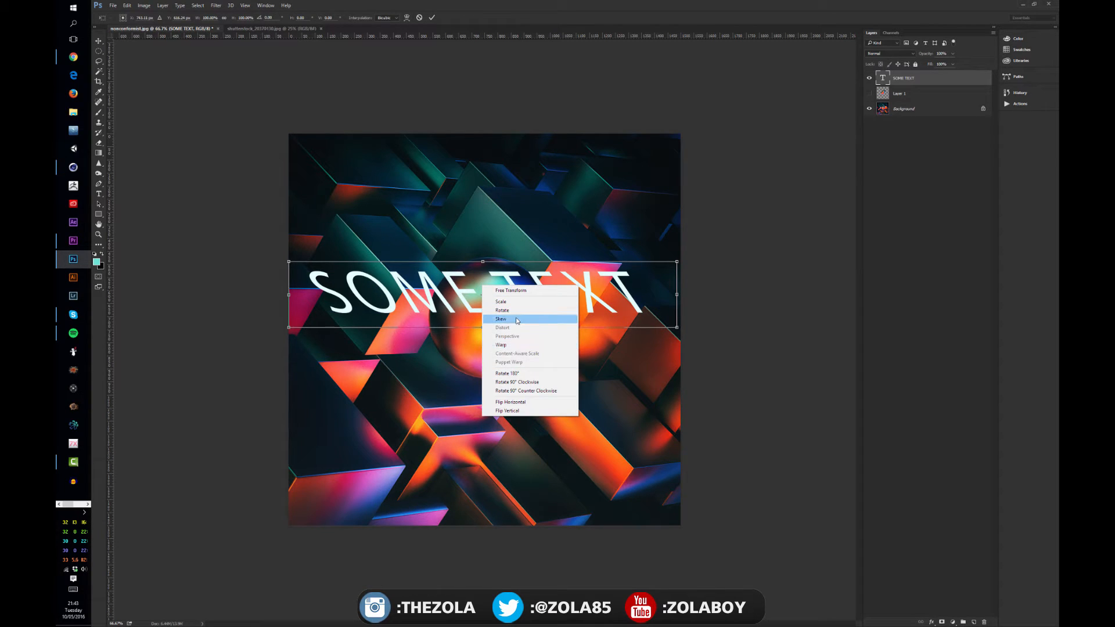
{"action": "left_click", "coordinate": [516, 318]}
{"action": "left_click_drag", "start_coordinate": [490, 330], "coordinate": [508, 331]}
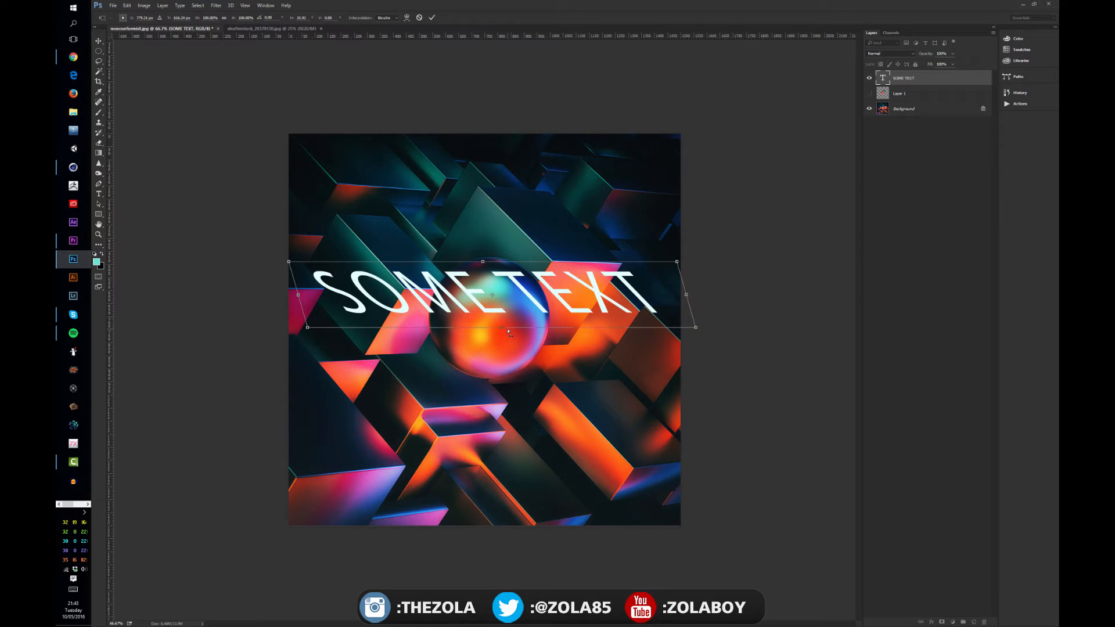
{"action": "key", "text": "Return"}
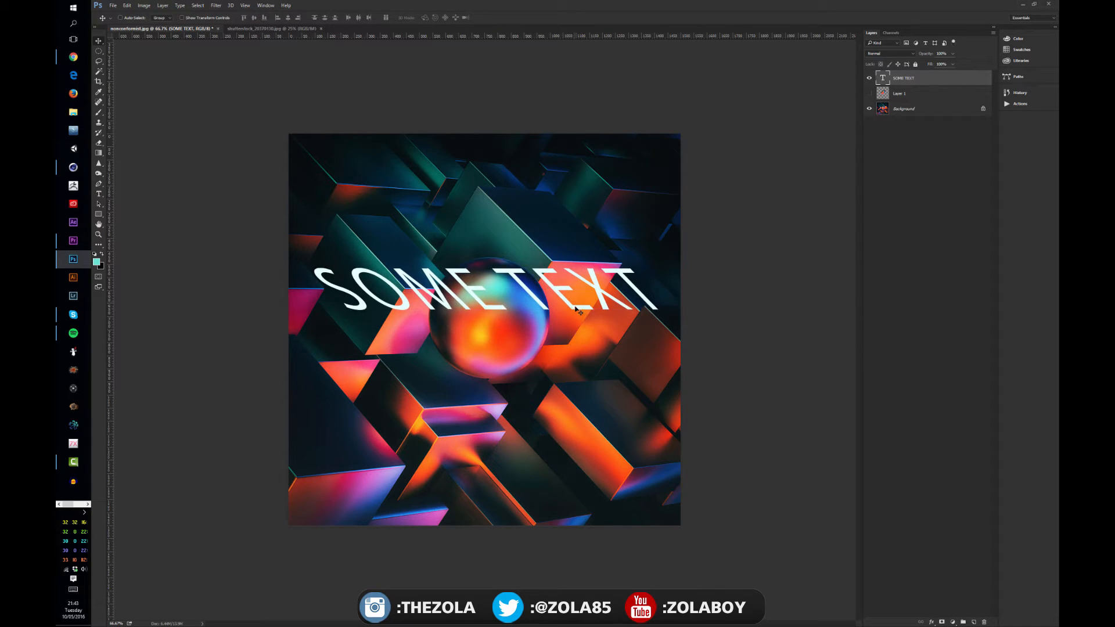
Rotate the skewed text slightly clockwise, apply the transform, and move the text up above the sphere.
{"action": "key", "text": "ctrl+t"}
{"action": "left_click_drag", "start_coordinate": [676, 364], "coordinate": [668, 365]}
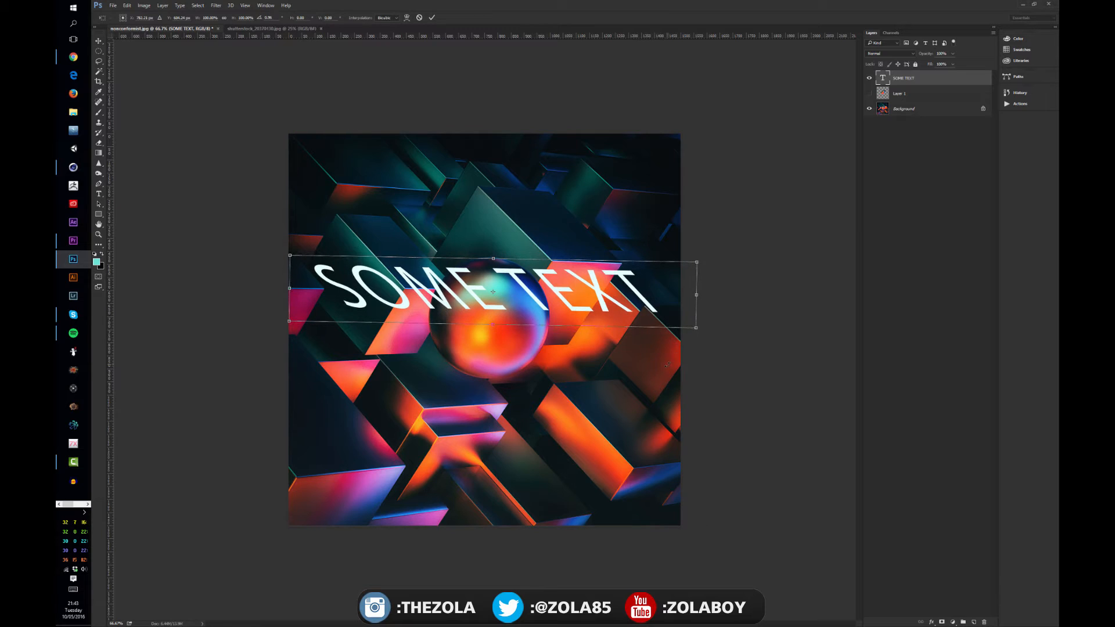
{"action": "key", "text": "Return"}
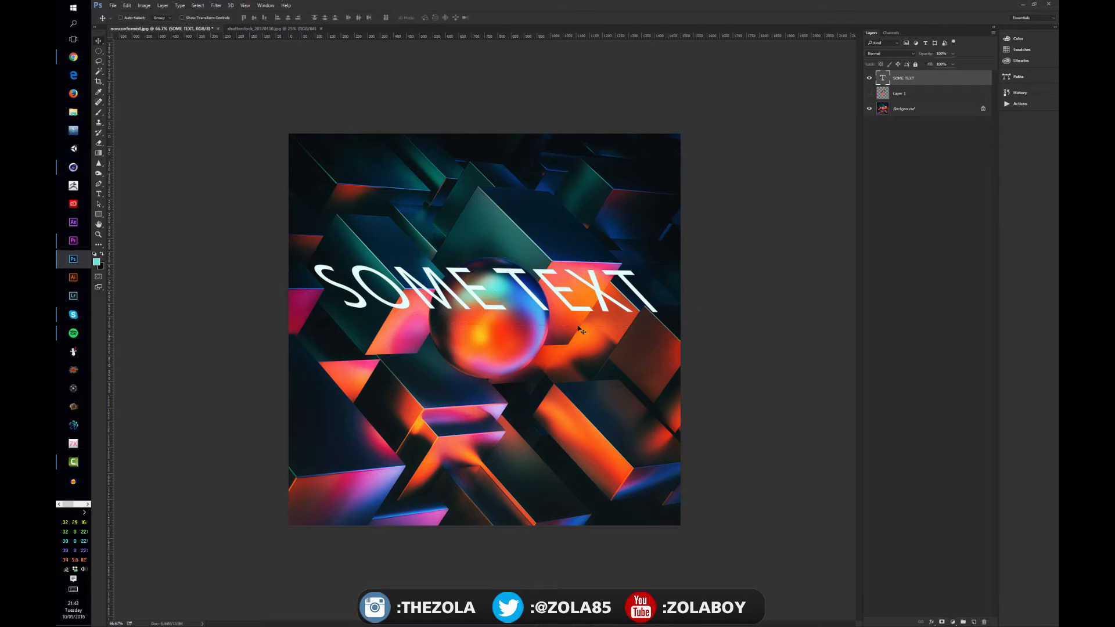
{"action": "left_click_drag", "start_coordinate": [581, 329], "coordinate": [549, 231]}
{"action": "key", "text": "ctrl"}
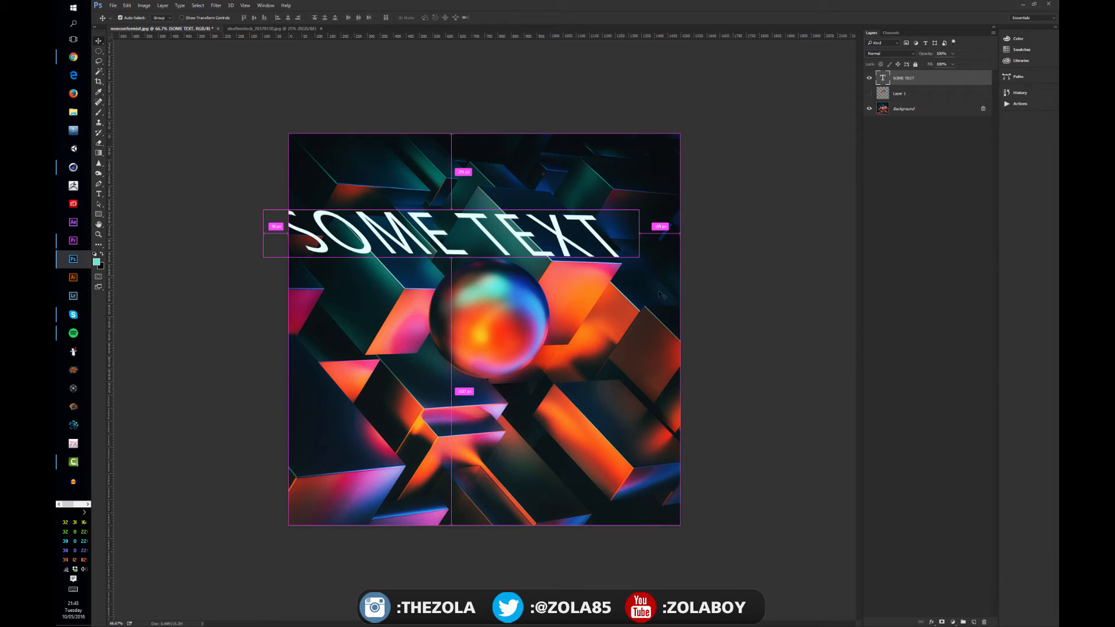
{"action": "key", "text": "ctrl+z"}
Rotate the text a little further clockwise, apply it, and shift the text slightly up and to the left.
{"action": "key", "text": "ctrl+t"}
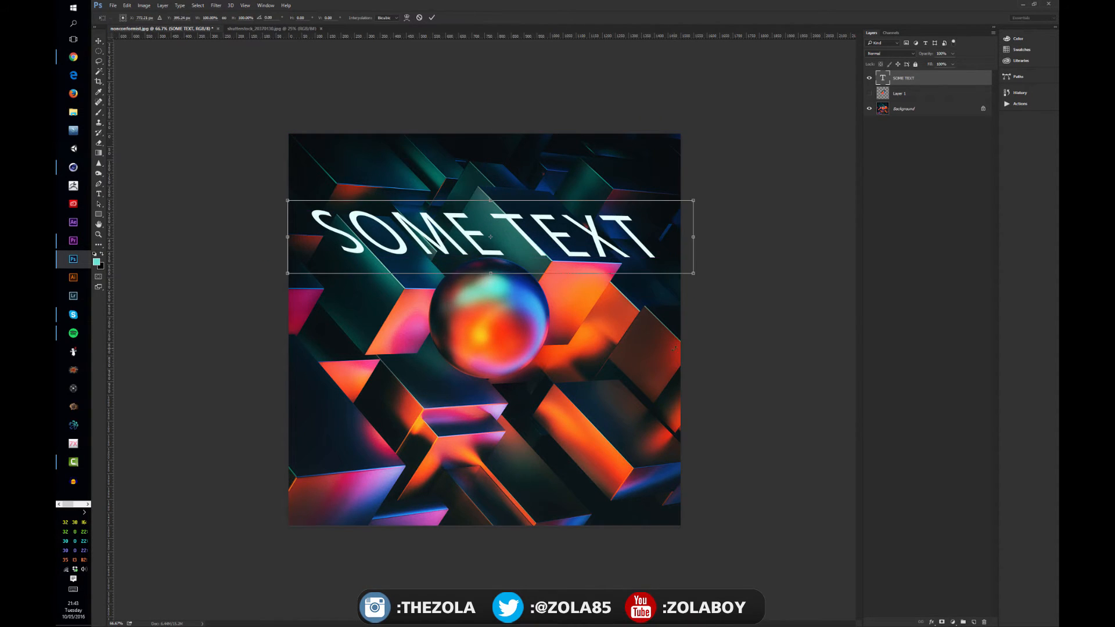
{"action": "mouse_move", "coordinate": [675, 347]}
{"action": "left_mouse_down"}
{"action": "mouse_move", "coordinate": [676, 337]}
{"action": "mouse_move", "coordinate": [672, 349]}
{"action": "left_mouse_up"}
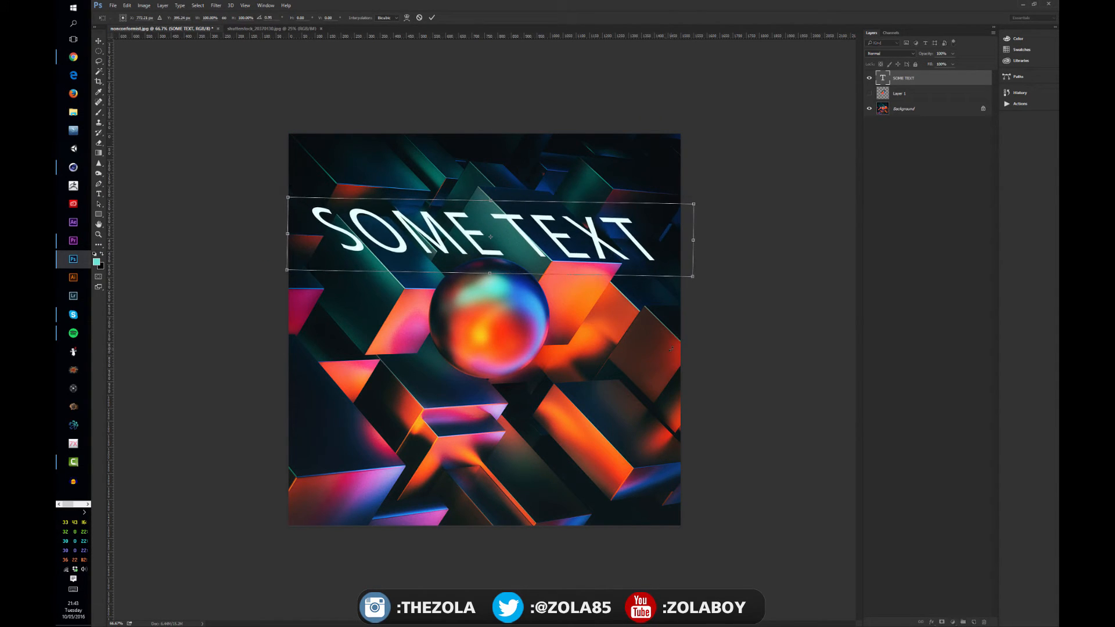
{"action": "key", "text": "Return"}
{"action": "left_click_drag", "start_coordinate": [498, 261], "coordinate": [492, 253]}
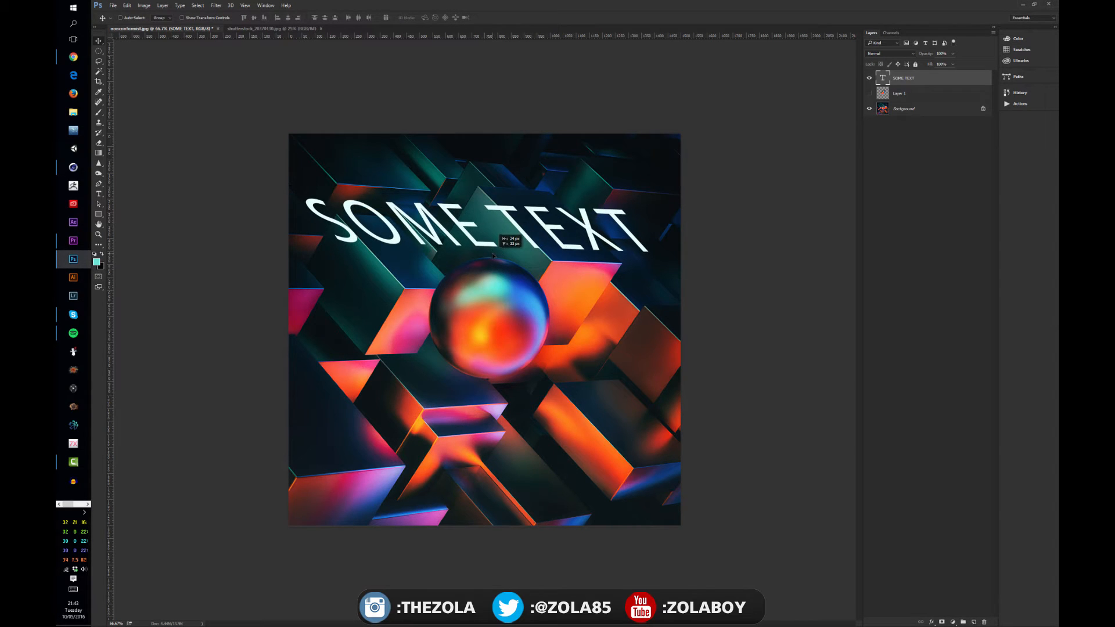
{"action": "key", "text": "shift+Left"}
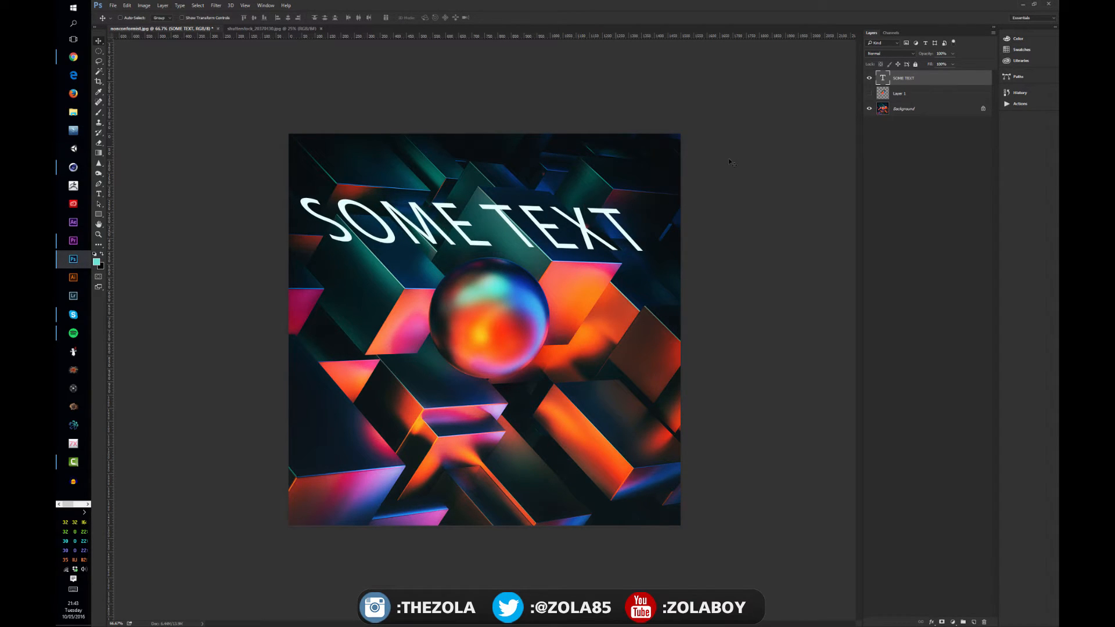
Create a new empty layer directly above Layer 1 and activate the Brush tool.
{"action": "left_click", "coordinate": [946, 95]}
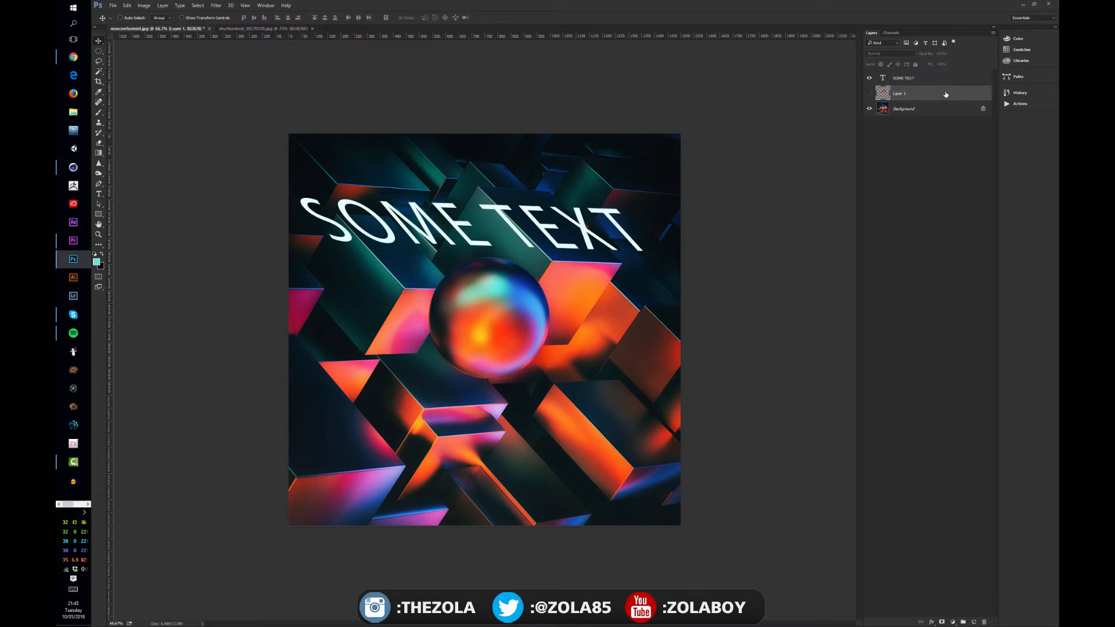
{"action": "left_click", "coordinate": [973, 622]}
{"action": "key", "text": "b"}
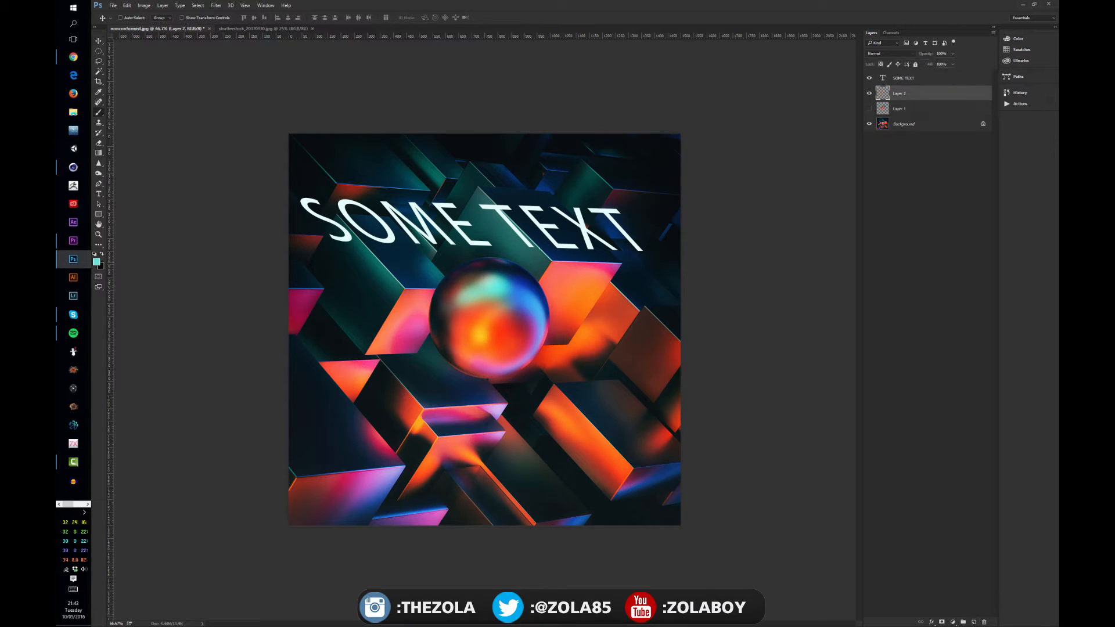
Swap the foreground and background colours and switch back to the Move tool.
{"action": "key", "text": "x"}
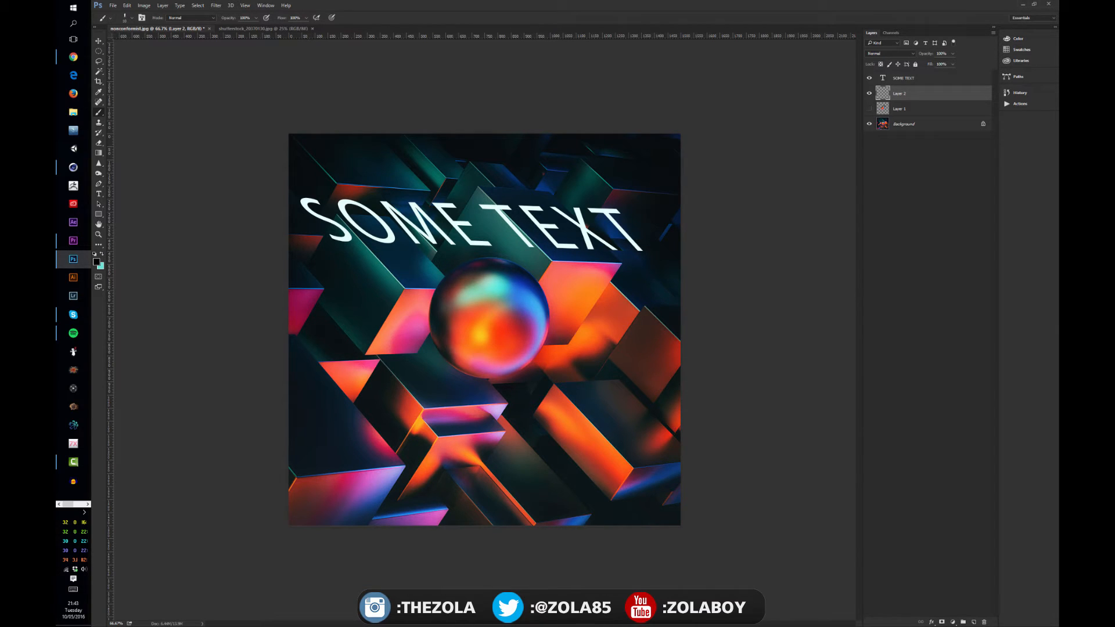
{"action": "key", "text": "period"}
{"action": "key", "text": "period"}
{"action": "left_click", "coordinate": [98, 41]}
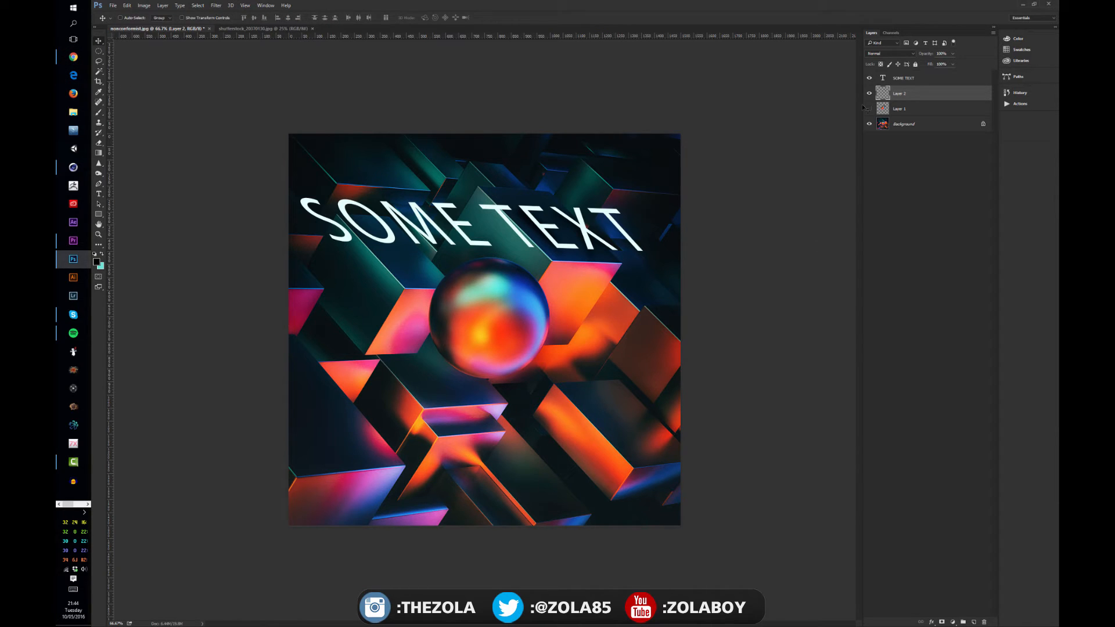
Hide Layer 2 and the SOME TEXT layer, keeping only the Background visible, and select the Background layer.
{"action": "left_click_drag", "start_coordinate": [869, 109], "coordinate": [870, 79]}
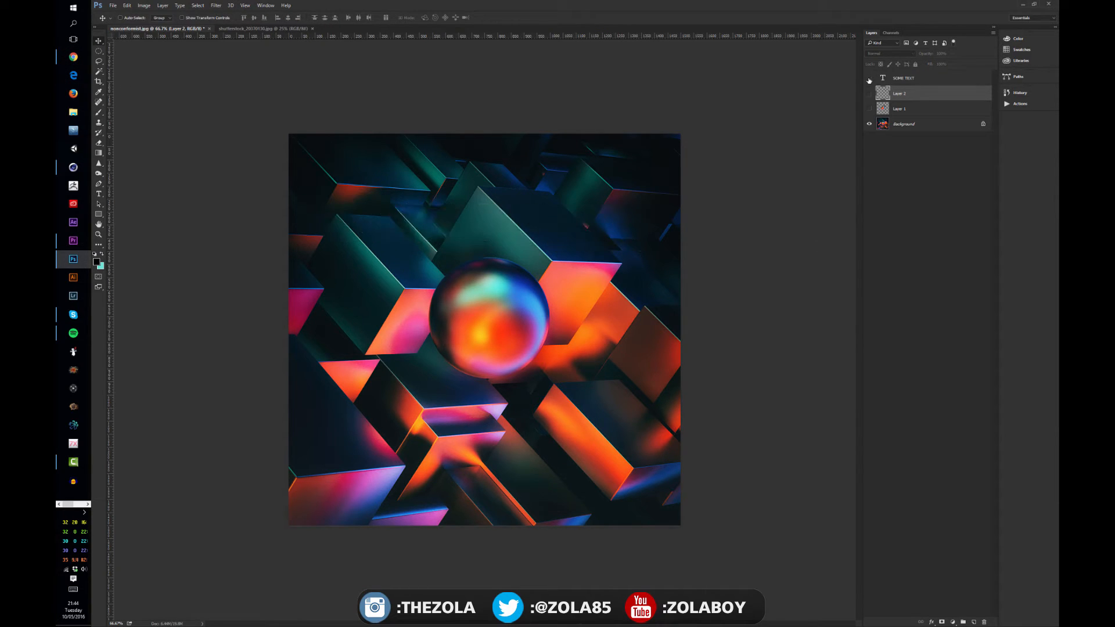
{"action": "left_click", "coordinate": [909, 110]}
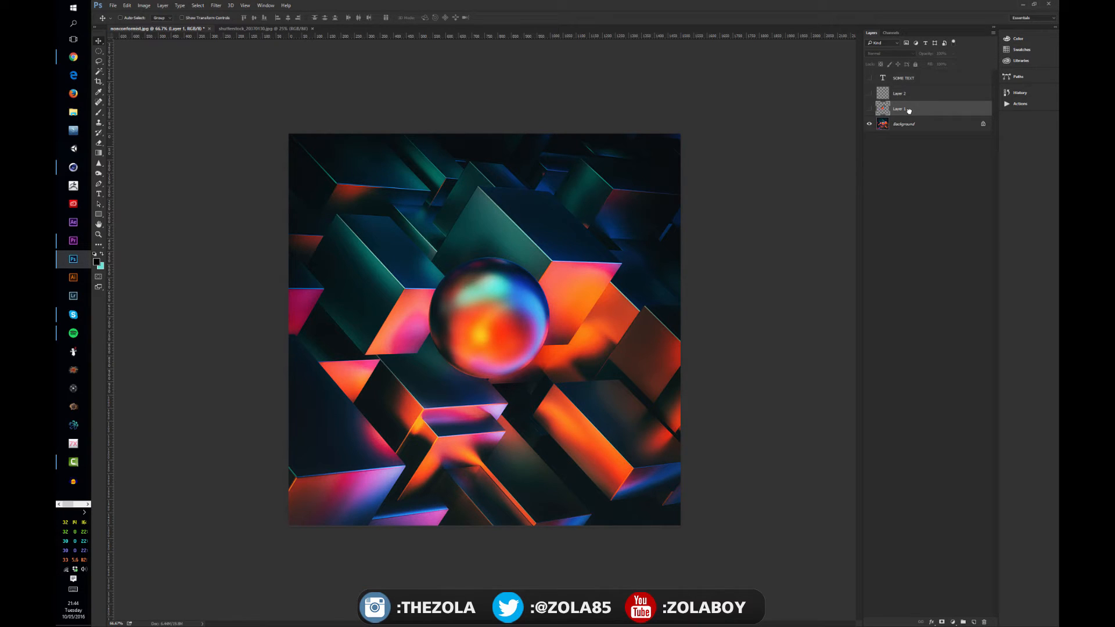
{"action": "left_click", "coordinate": [884, 125]}
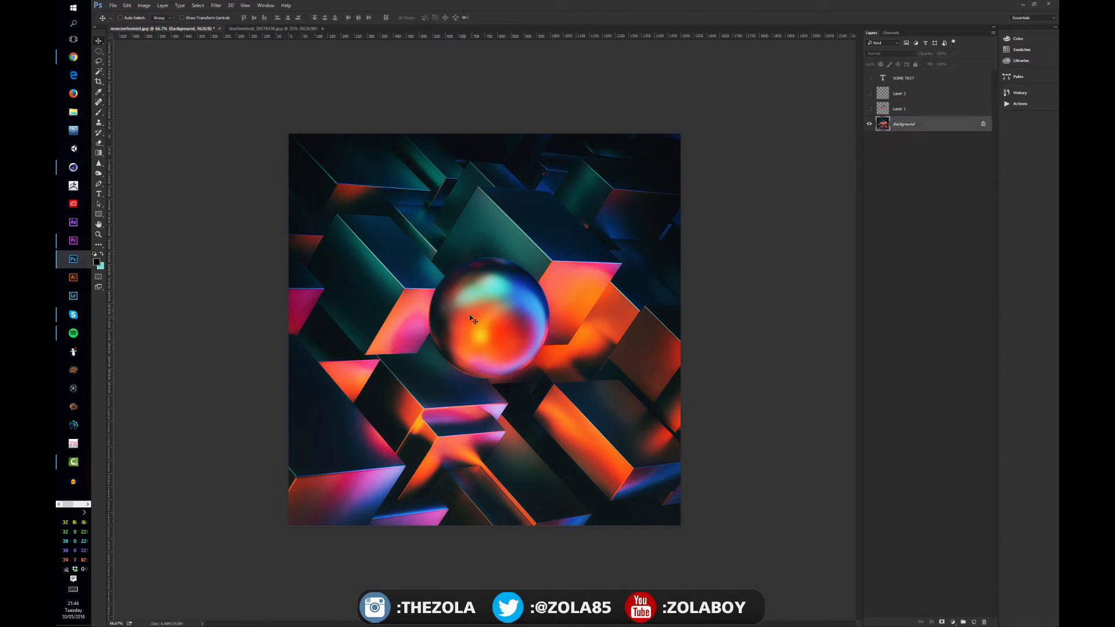
Select the sphere with the Elliptical Marquee, copy it to a new layer and activate the Move tool.
{"action": "left_click", "coordinate": [99, 51]}
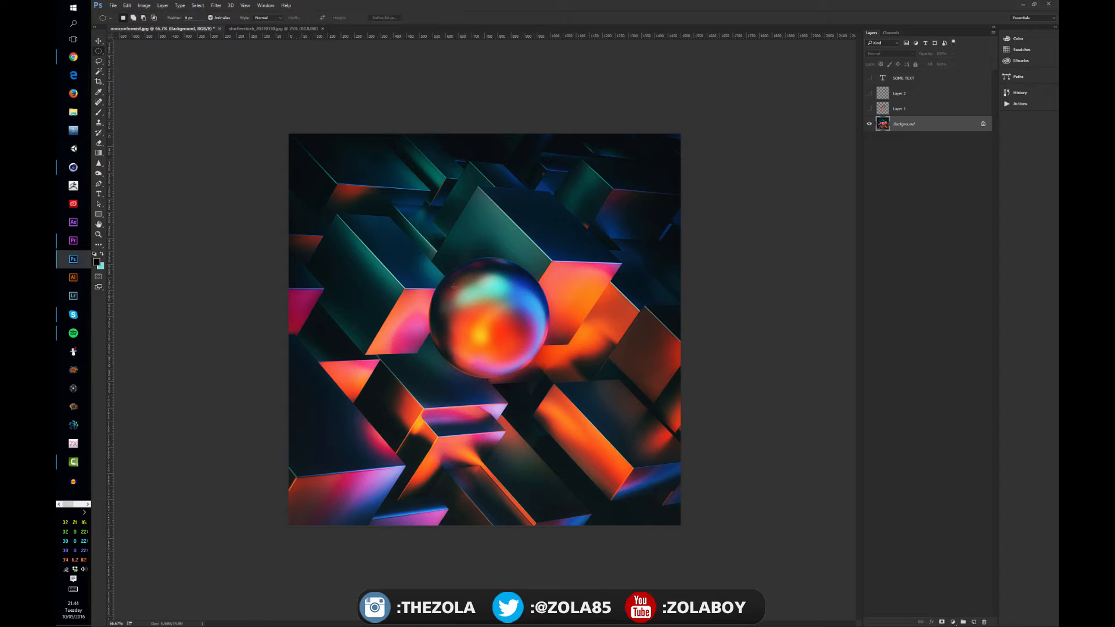
{"action": "left_click_drag", "start_coordinate": [429, 257], "coordinate": [571, 378]}
{"action": "key", "text": "ctrl+j"}
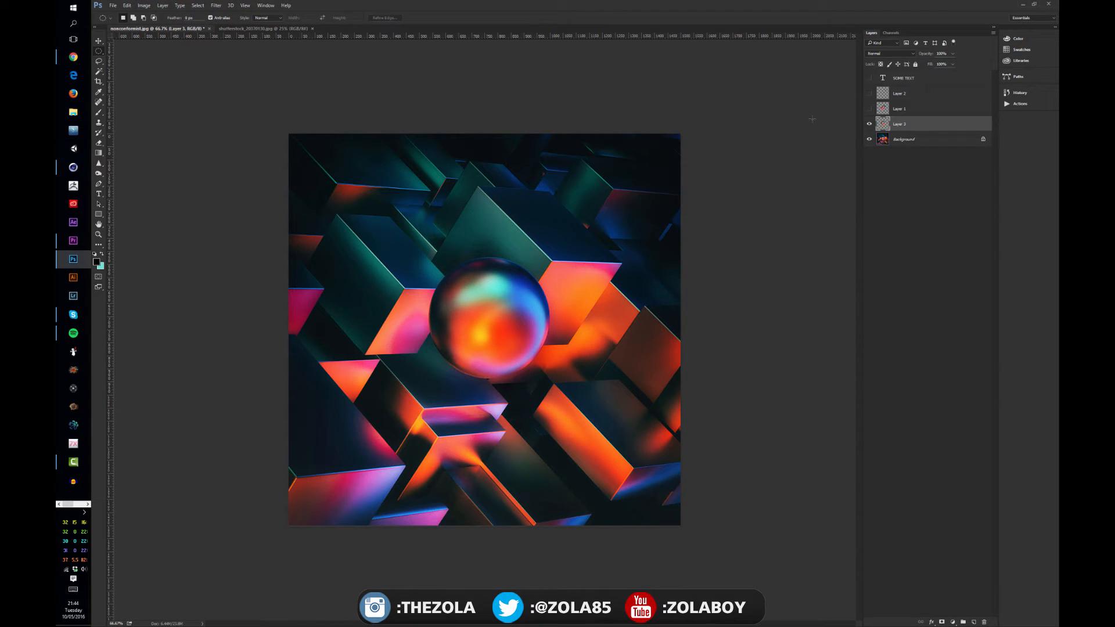
{"action": "key", "text": "v"}
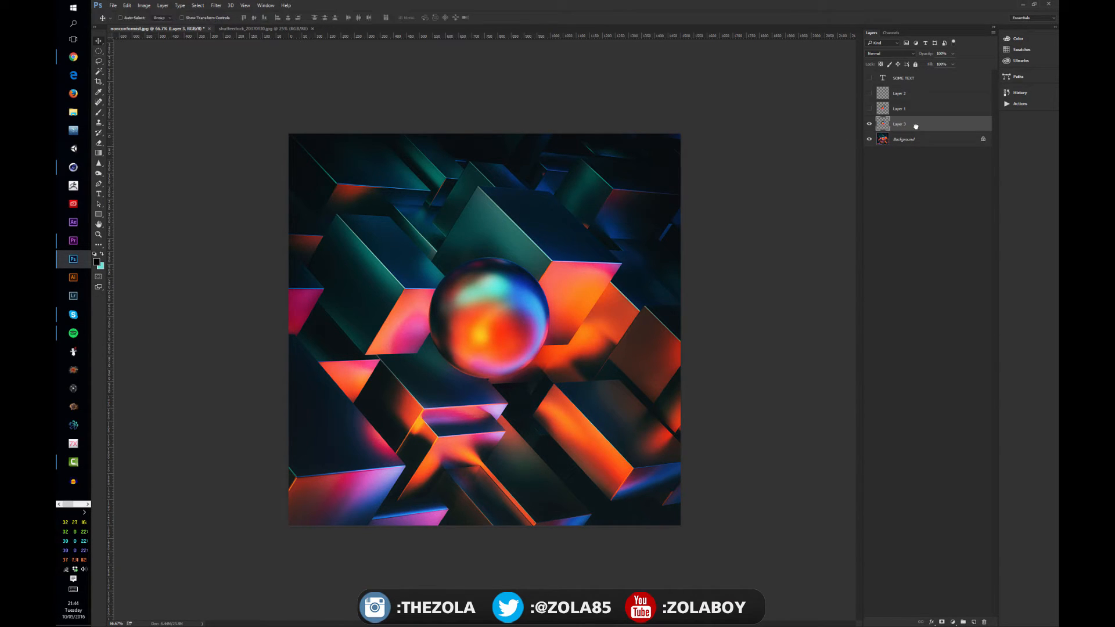
Toggle the sphere copy's visibility off and on, and move the copy slightly up and to the right.
{"action": "left_click", "coordinate": [869, 123]}
{"action": "left_click_drag", "start_coordinate": [516, 307], "coordinate": [748, 194]}
{"action": "left_click", "coordinate": [870, 124]}
{"action": "left_click_drag", "start_coordinate": [508, 336], "coordinate": [515, 302]}
Apply a Perspective transform to the sphere copy, widening its base symmetrically, and nudge the copy.
{"action": "key", "text": "ctrl+t"}
{"action": "right_click", "coordinate": [504, 286]}
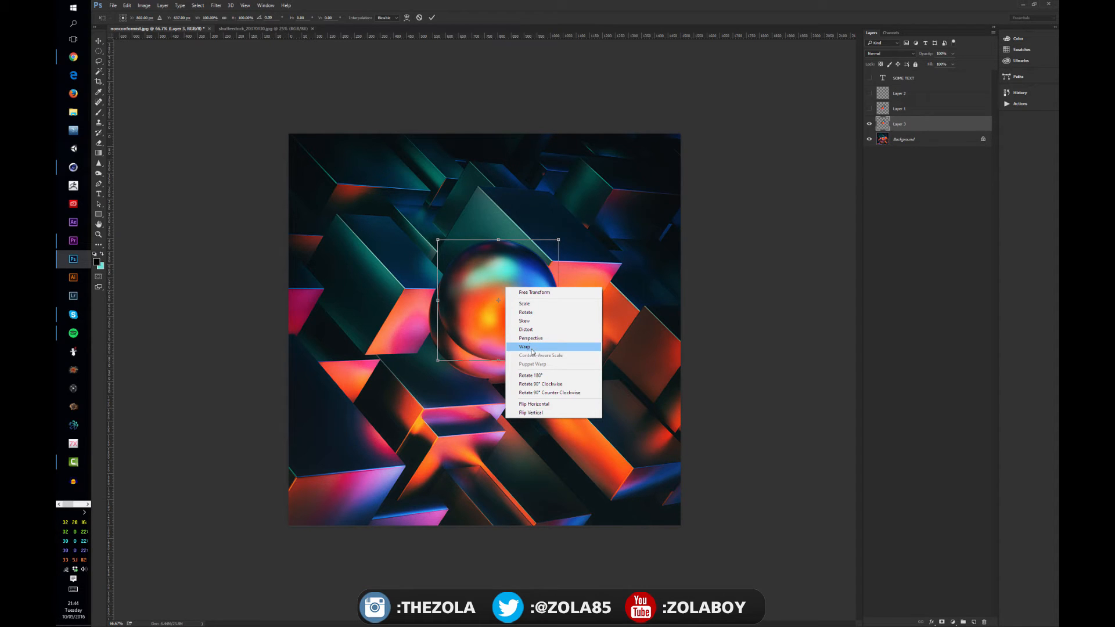
{"action": "left_click", "coordinate": [532, 337]}
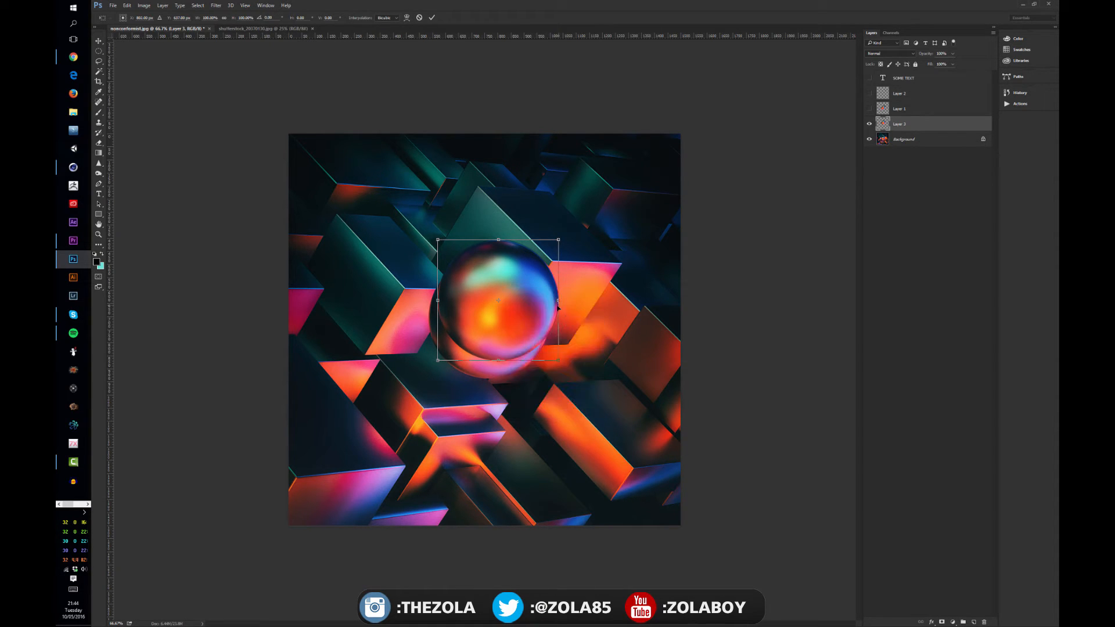
{"action": "mouse_move", "coordinate": [499, 239]}
{"action": "left_mouse_down"}
{"action": "mouse_move", "coordinate": [520, 240]}
{"action": "mouse_move", "coordinate": [483, 240]}
{"action": "mouse_move", "coordinate": [499, 239]}
{"action": "left_mouse_up"}
{"action": "left_click_drag", "start_coordinate": [568, 363], "coordinate": [553, 325]}
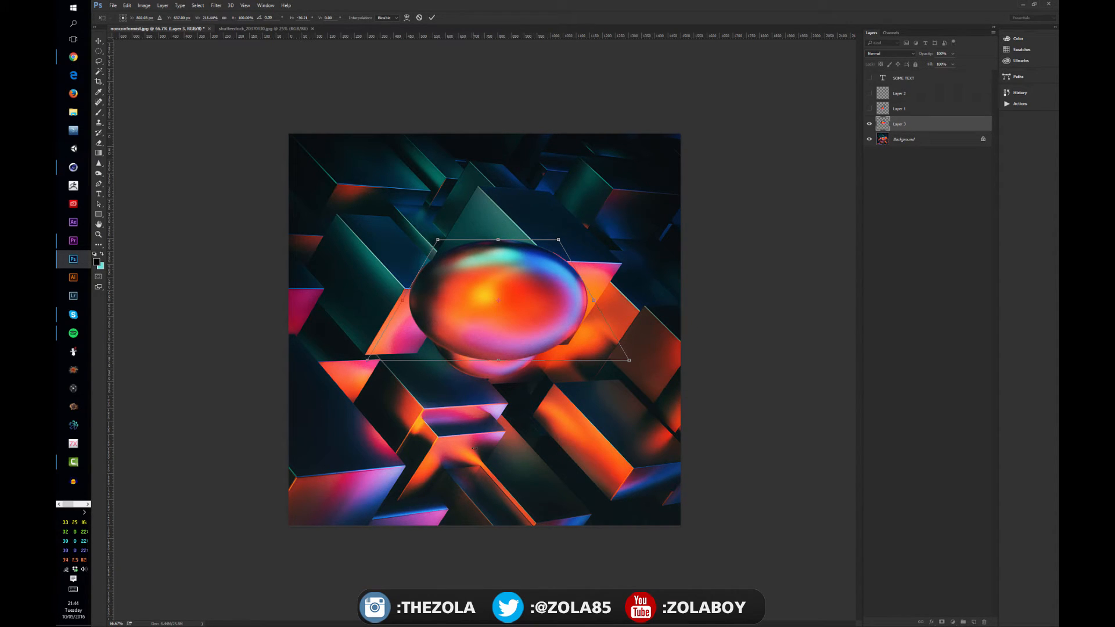
{"action": "left_click_drag", "start_coordinate": [586, 382], "coordinate": [556, 363]}
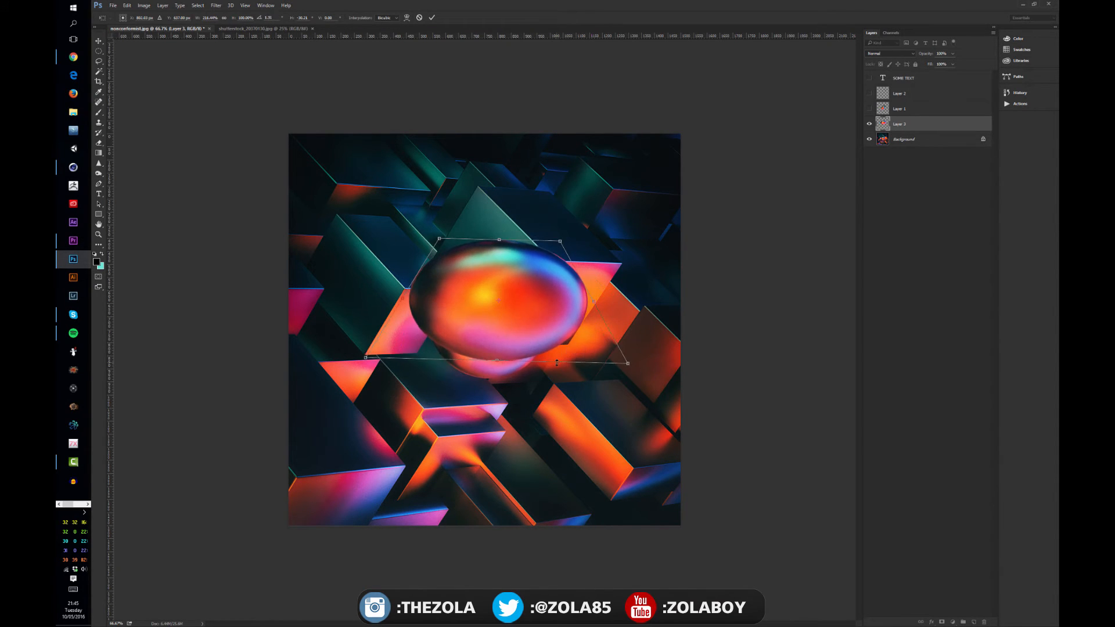
{"action": "key", "text": "Return"}
{"action": "mouse_move", "coordinate": [528, 311]}
{"action": "left_mouse_down"}
{"action": "mouse_move", "coordinate": [530, 273]}
{"action": "mouse_move", "coordinate": [547, 310]}
{"action": "left_mouse_up"}
{"action": "key", "text": "ctrl+t"}
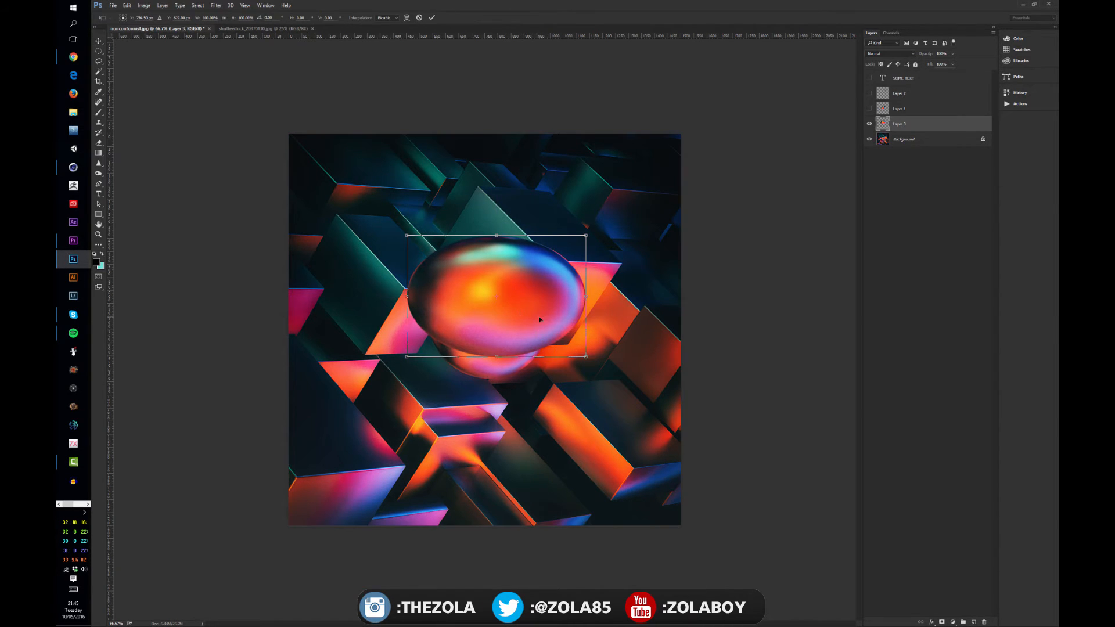
{"action": "right_click", "coordinate": [539, 318]}
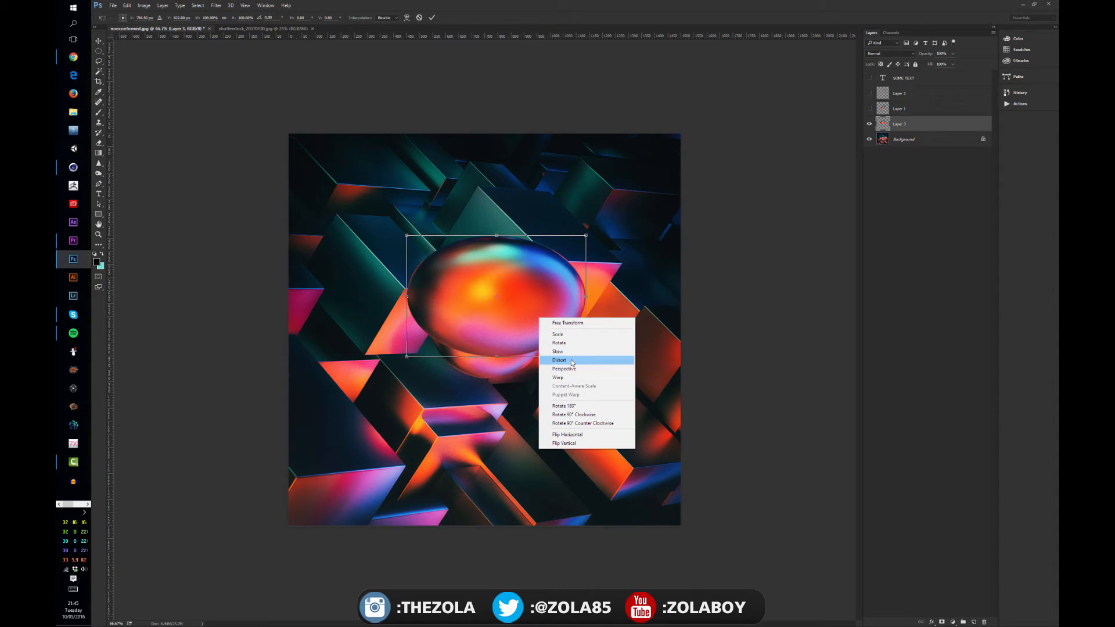
{"action": "left_click", "coordinate": [632, 283]}
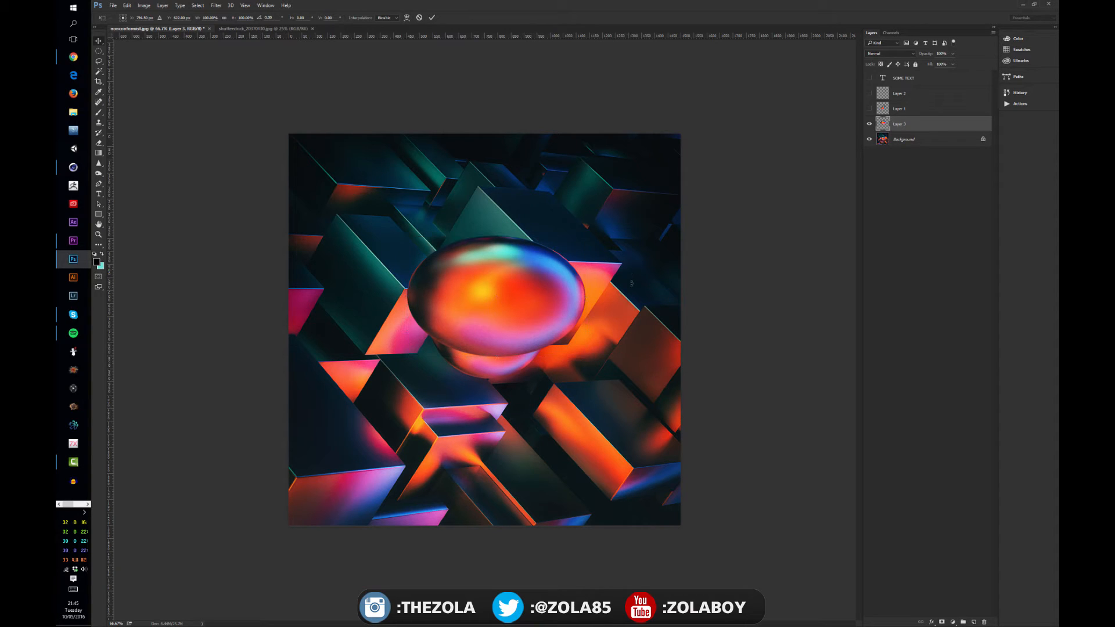
{"action": "key", "text": "Escape"}
Distort the restored sphere copy into a slanted oval and move it up onto the cube above the original sphere.
{"action": "left_click_drag", "start_coordinate": [537, 378], "coordinate": [530, 339]}
{"action": "key", "text": "ctrl+t"}
{"action": "right_click", "coordinate": [503, 327]}
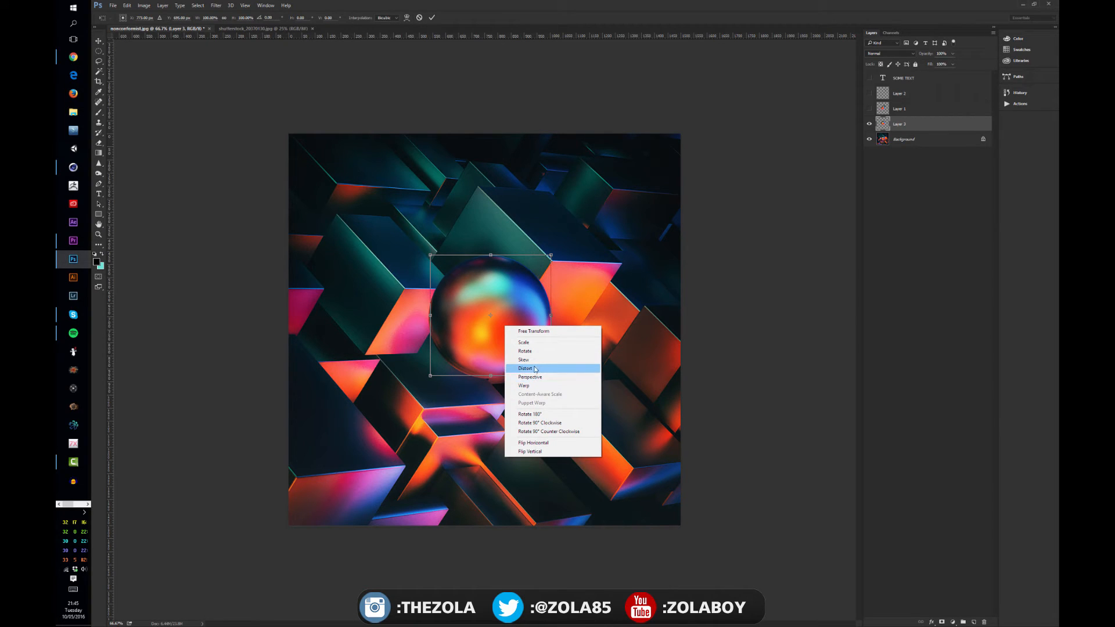
{"action": "left_click", "coordinate": [538, 369]}
{"action": "left_click_drag", "start_coordinate": [551, 257], "coordinate": [505, 261]}
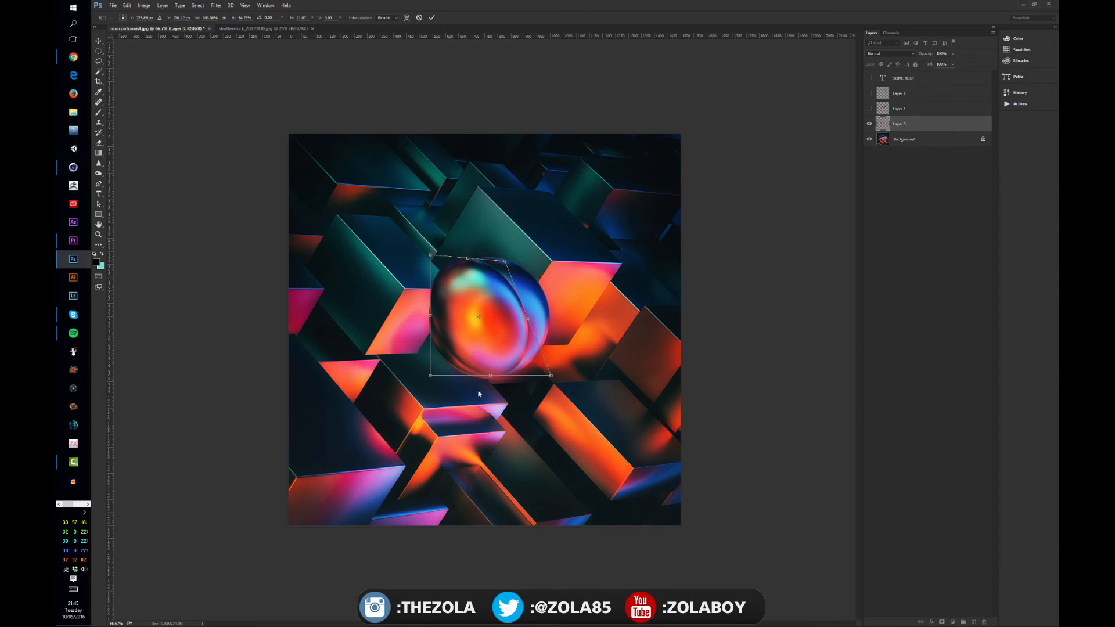
{"action": "left_click_drag", "start_coordinate": [492, 379], "coordinate": [560, 368]}
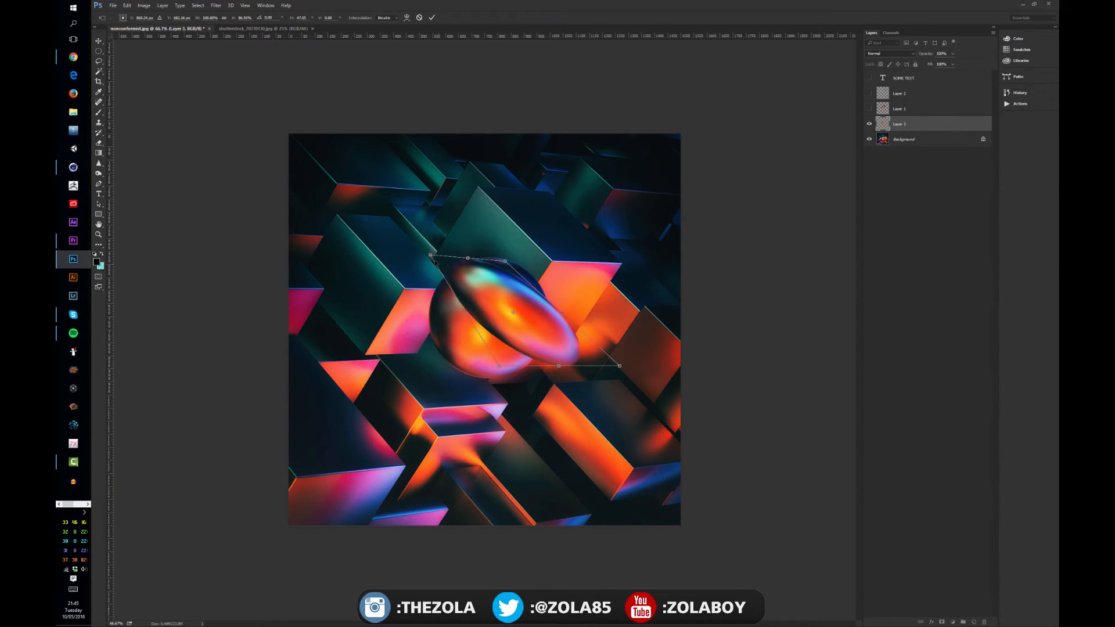
{"action": "left_click_drag", "start_coordinate": [430, 256], "coordinate": [404, 260]}
{"action": "left_click_drag", "start_coordinate": [505, 282], "coordinate": [539, 185]}
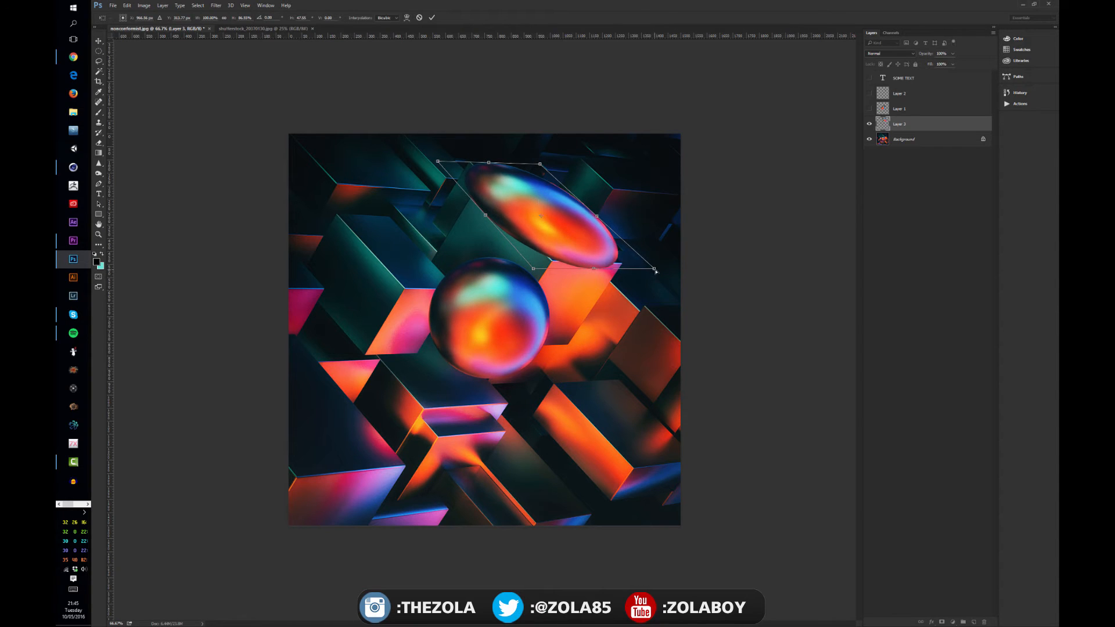
Refine the Distort corners to match the cube's top face, apply the transform, and move the oval slightly up and to the right.
{"action": "left_click_drag", "start_coordinate": [655, 271], "coordinate": [624, 261]}
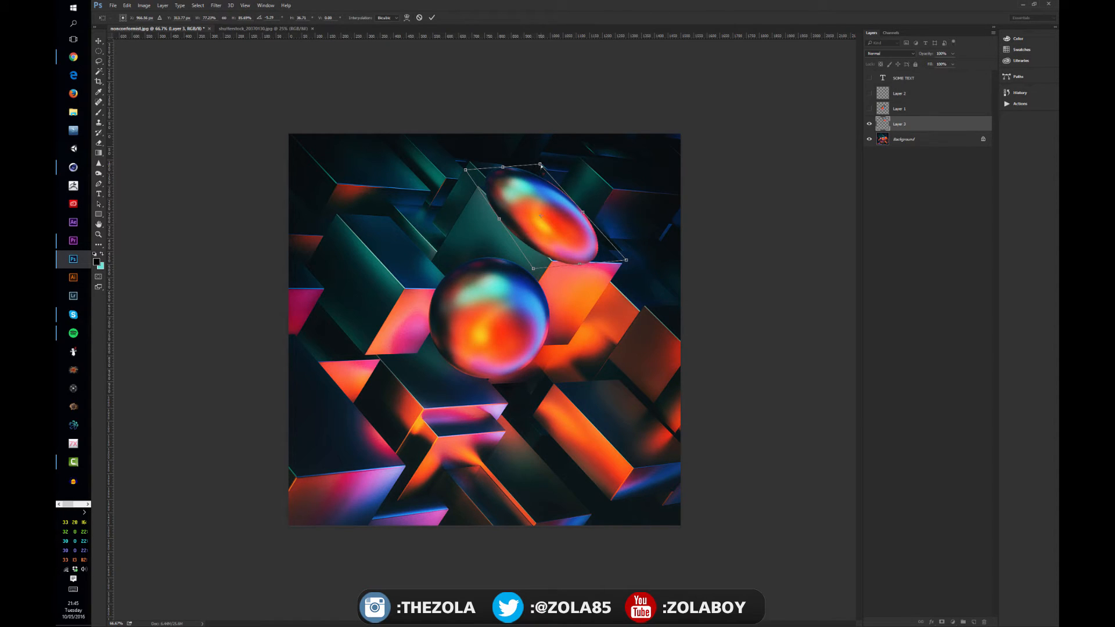
{"action": "left_click_drag", "start_coordinate": [541, 165], "coordinate": [543, 169]}
{"action": "left_click_drag", "start_coordinate": [464, 168], "coordinate": [458, 162]}
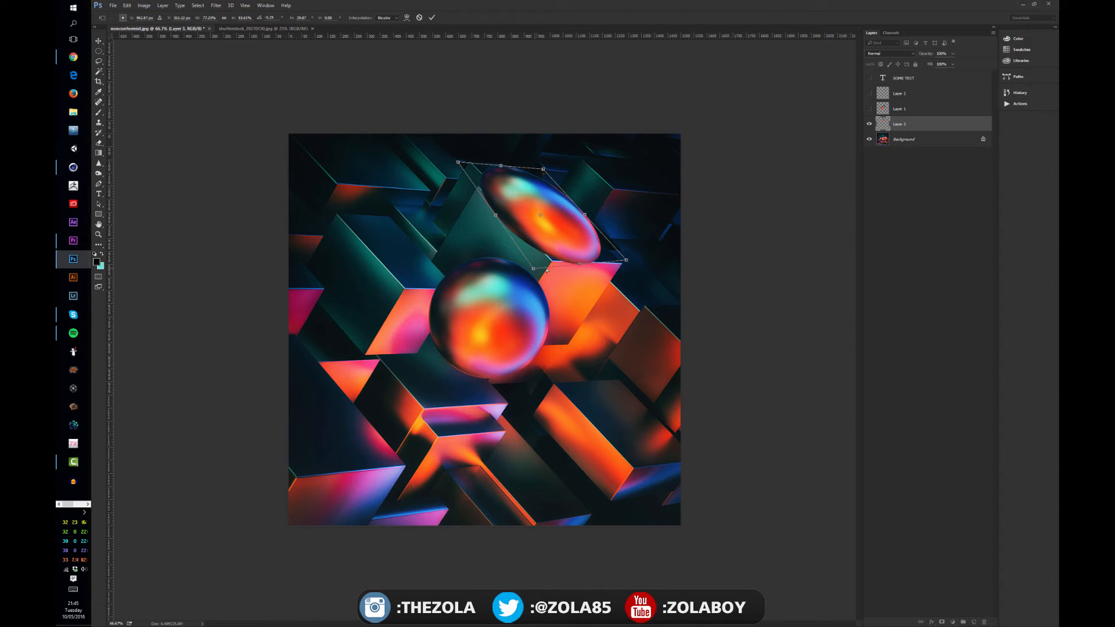
{"action": "left_click_drag", "start_coordinate": [547, 270], "coordinate": [554, 268]}
{"action": "left_click_drag", "start_coordinate": [551, 266], "coordinate": [552, 264]}
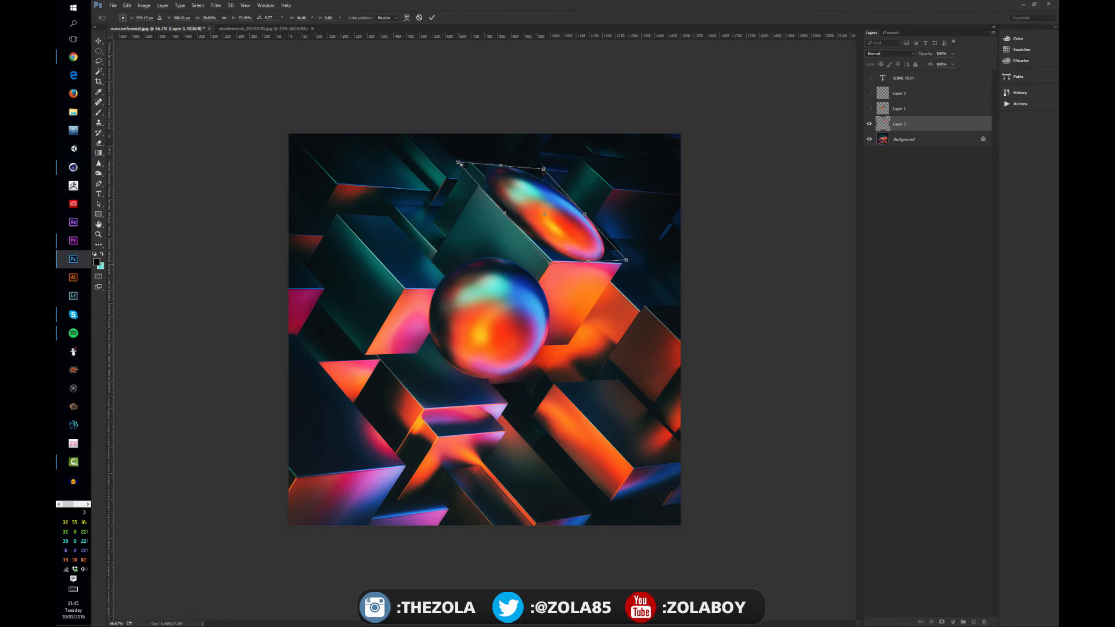
{"action": "left_click_drag", "start_coordinate": [458, 163], "coordinate": [449, 164]}
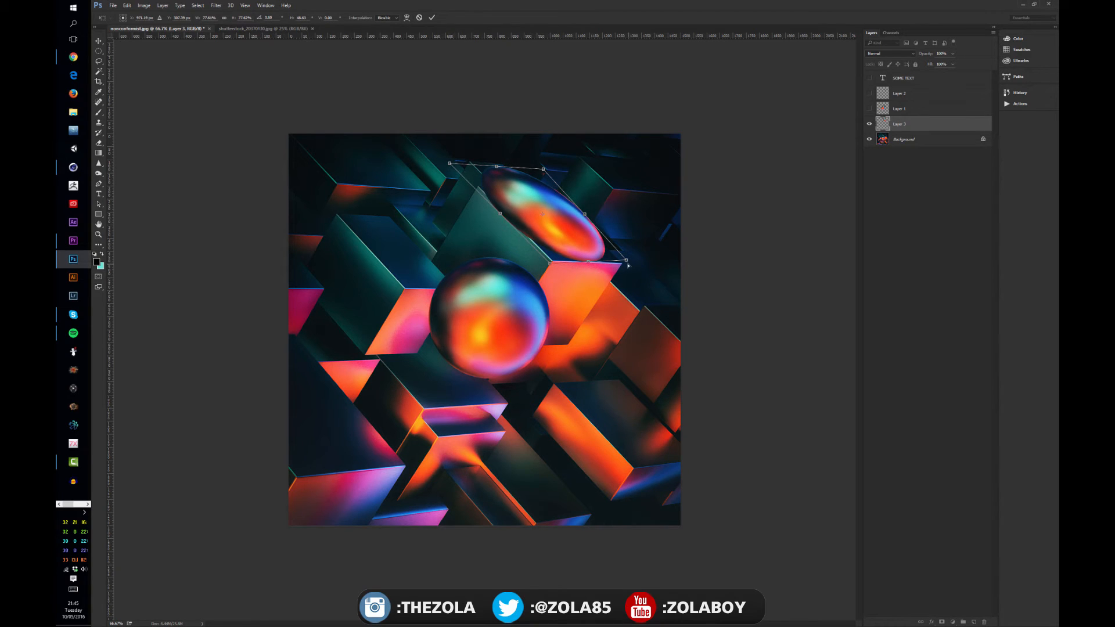
{"action": "left_click_drag", "start_coordinate": [627, 265], "coordinate": [638, 269]}
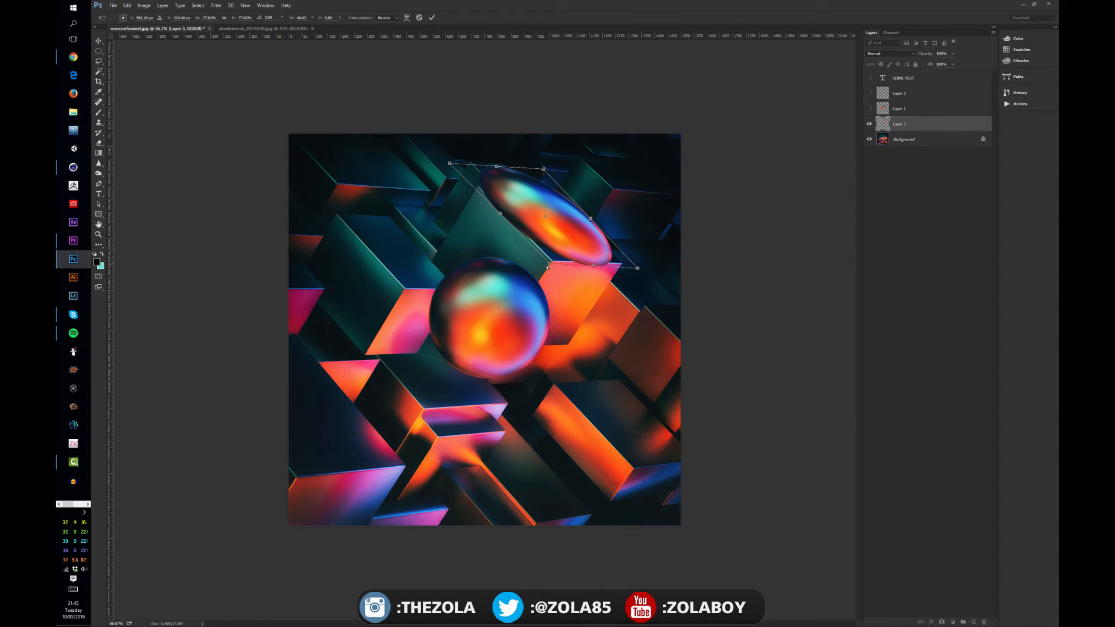
{"action": "key", "text": "Return"}
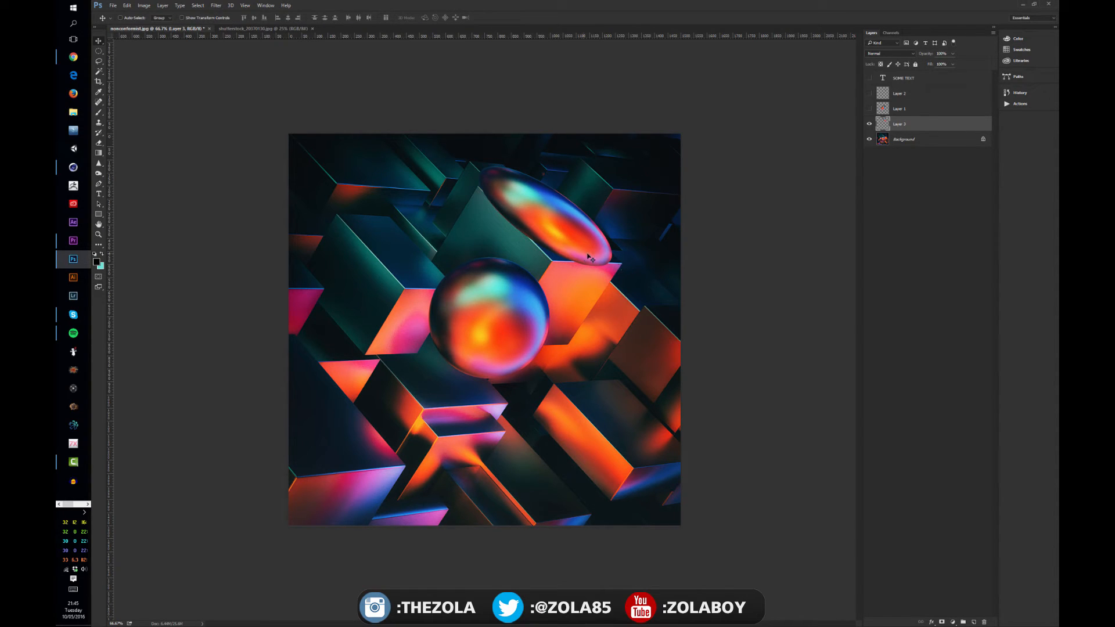
{"action": "left_click_drag", "start_coordinate": [564, 251], "coordinate": [588, 240]}
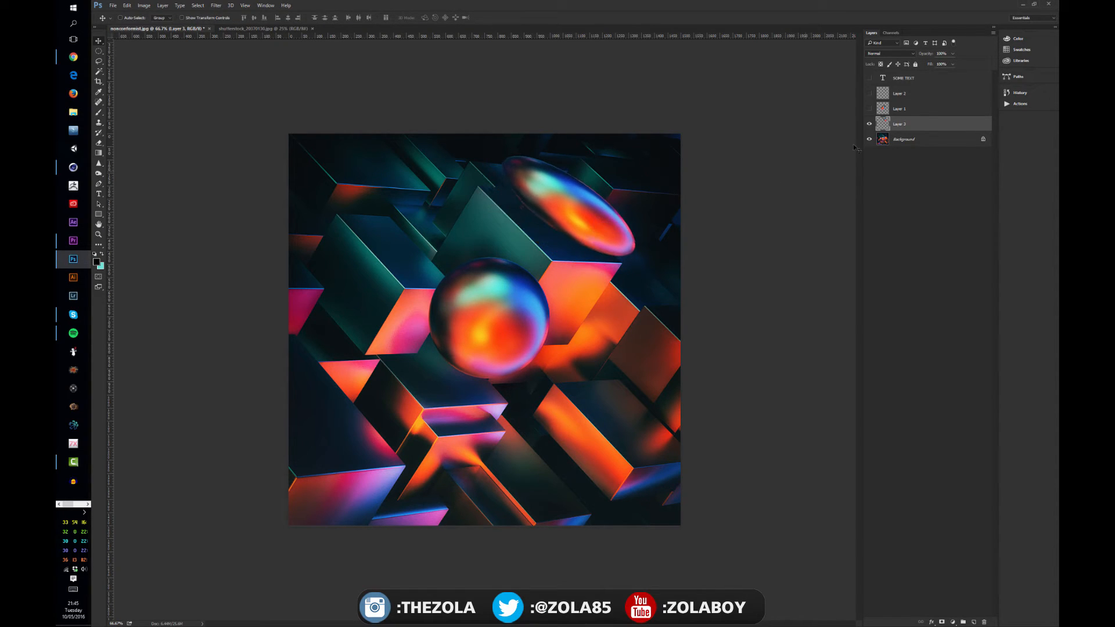
Create a new empty layer directly above the Background and activate the Brush tool.
{"action": "left_click", "coordinate": [917, 139]}
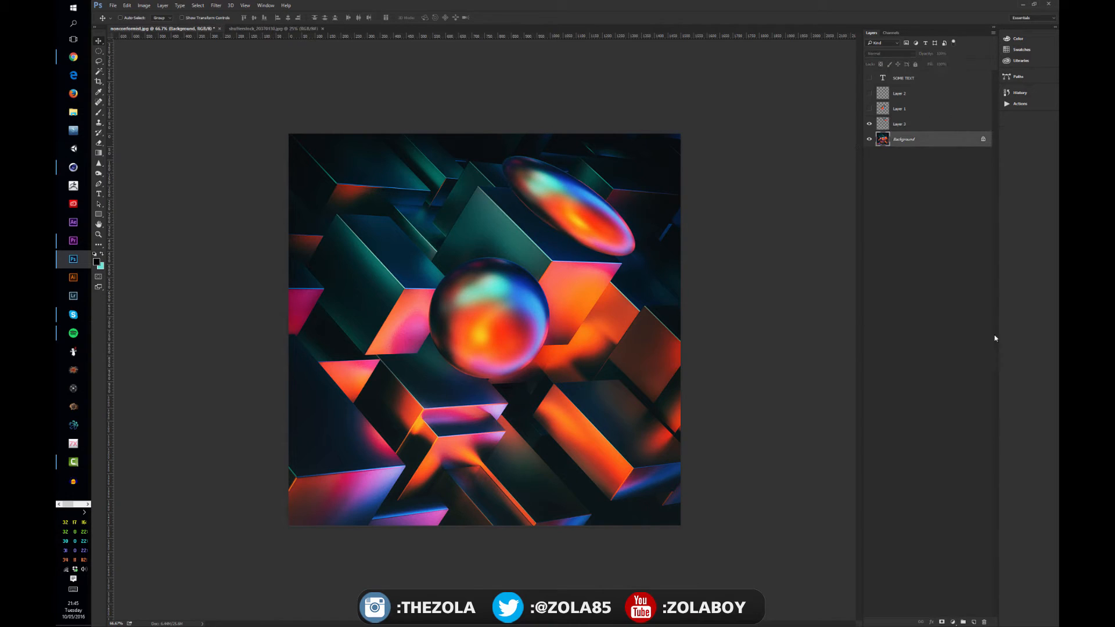
{"action": "left_click", "coordinate": [975, 623]}
{"action": "key", "text": "b"}
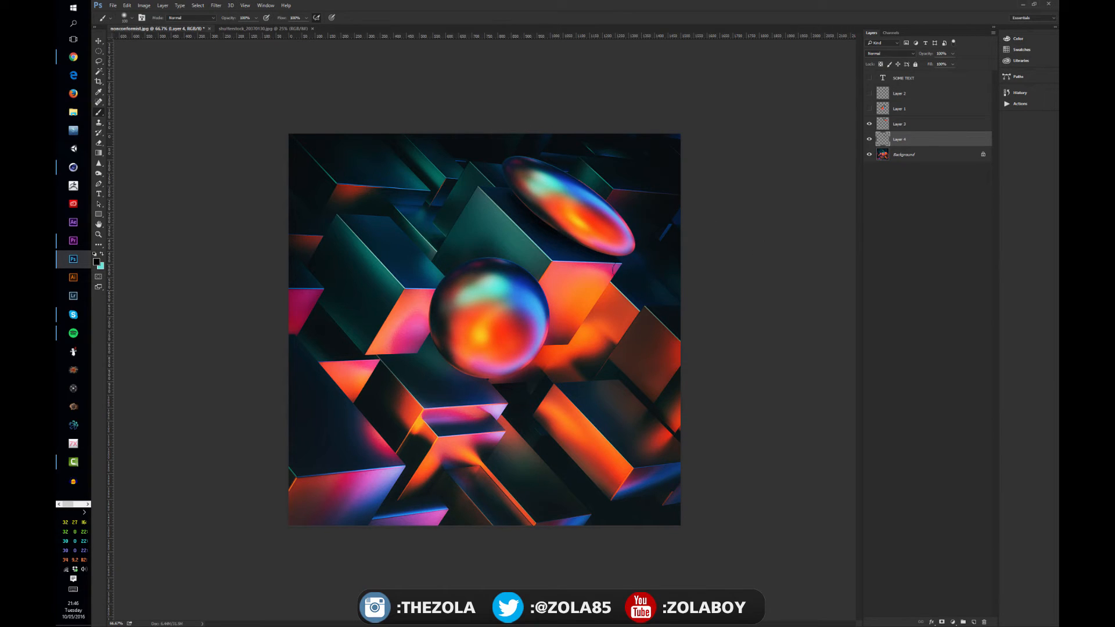
Create a new layer above Layer 3 and brush a cyan highlight along the oval's upper-right edge.
{"action": "left_click", "coordinate": [937, 123]}
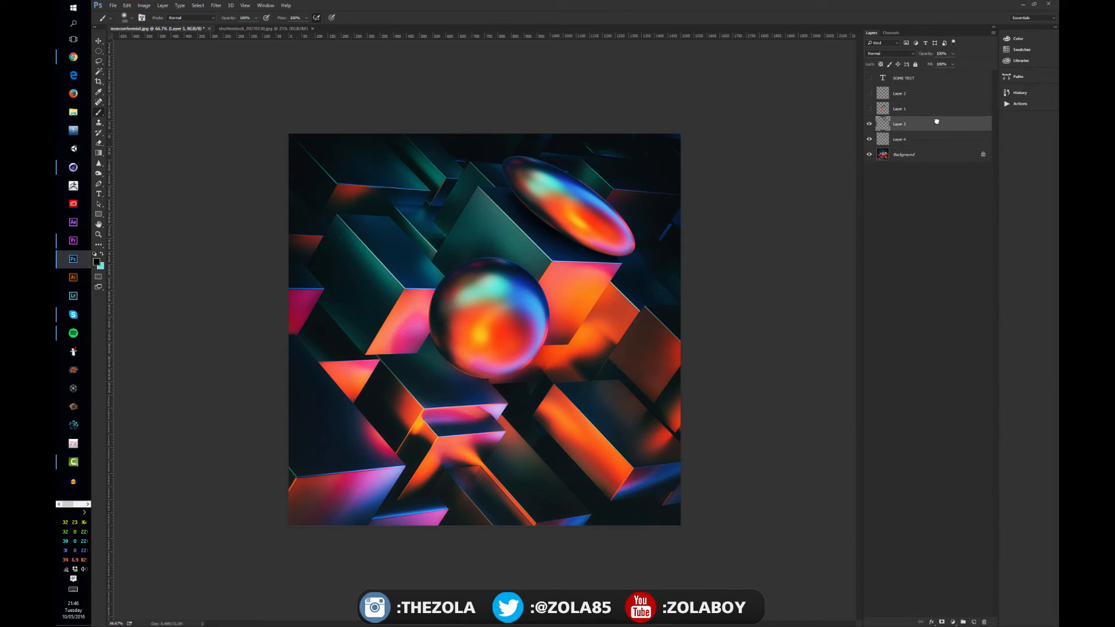
{"action": "left_click", "coordinate": [974, 622]}
{"action": "key", "text": "x"}
{"action": "left_click_drag", "start_coordinate": [547, 170], "coordinate": [616, 222]}
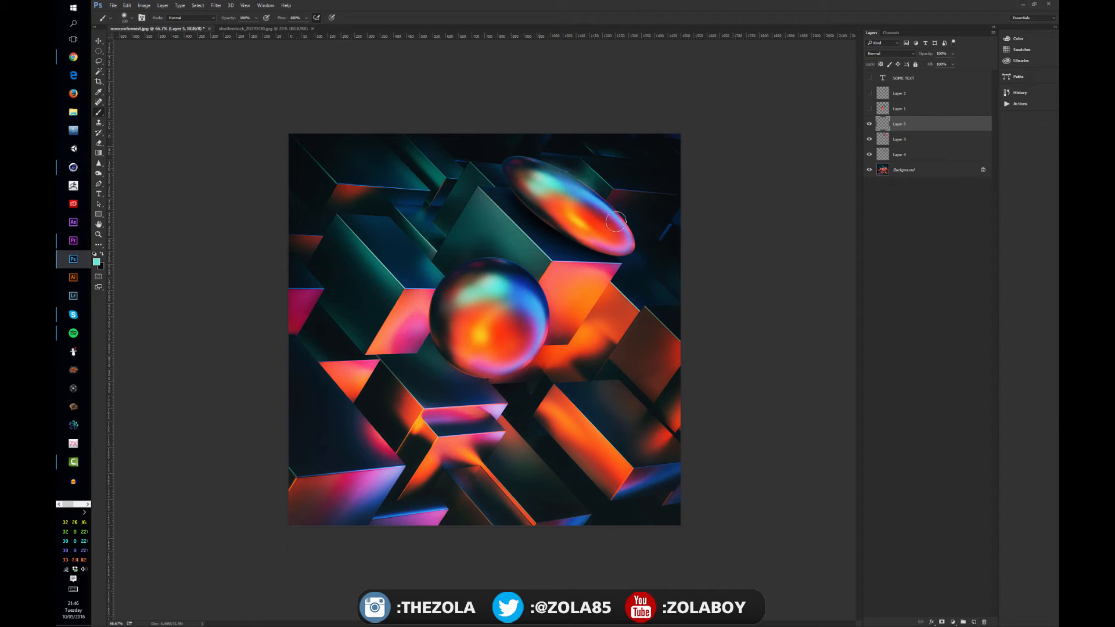
{"action": "mouse_move", "coordinate": [541, 164]}
{"action": "left_mouse_down"}
{"action": "mouse_move", "coordinate": [625, 224]}
{"action": "mouse_move", "coordinate": [527, 162]}
{"action": "mouse_move", "coordinate": [627, 249]}
{"action": "left_mouse_up"}
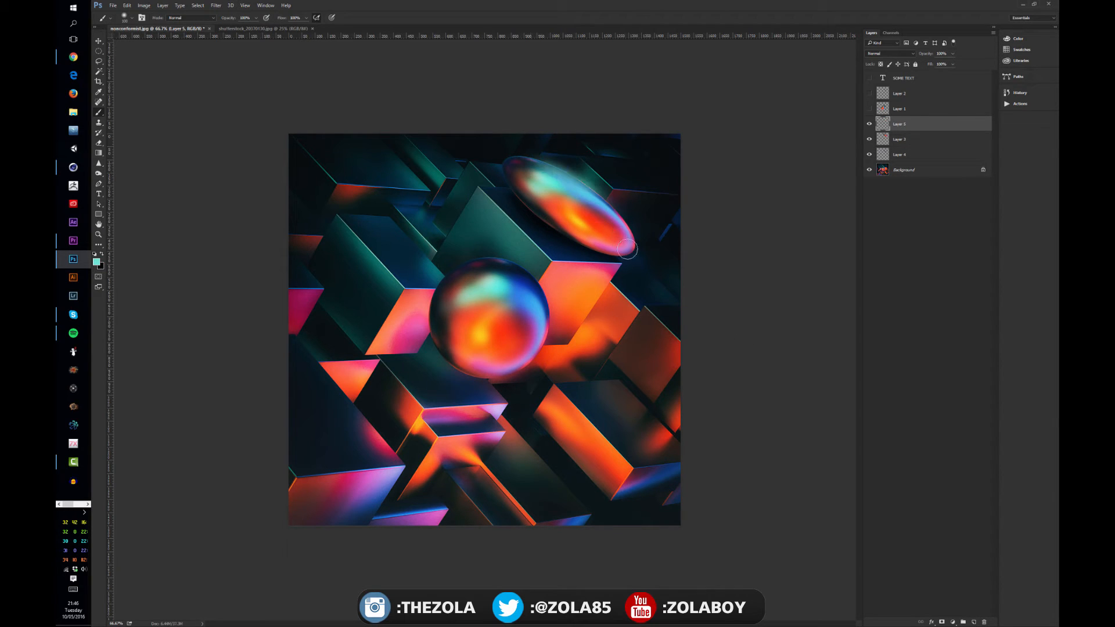
Set the highlight layer's blend mode to Color Dodge, clip it to Layer 3, and return to the Move tool.
{"action": "left_click", "coordinate": [888, 52]}
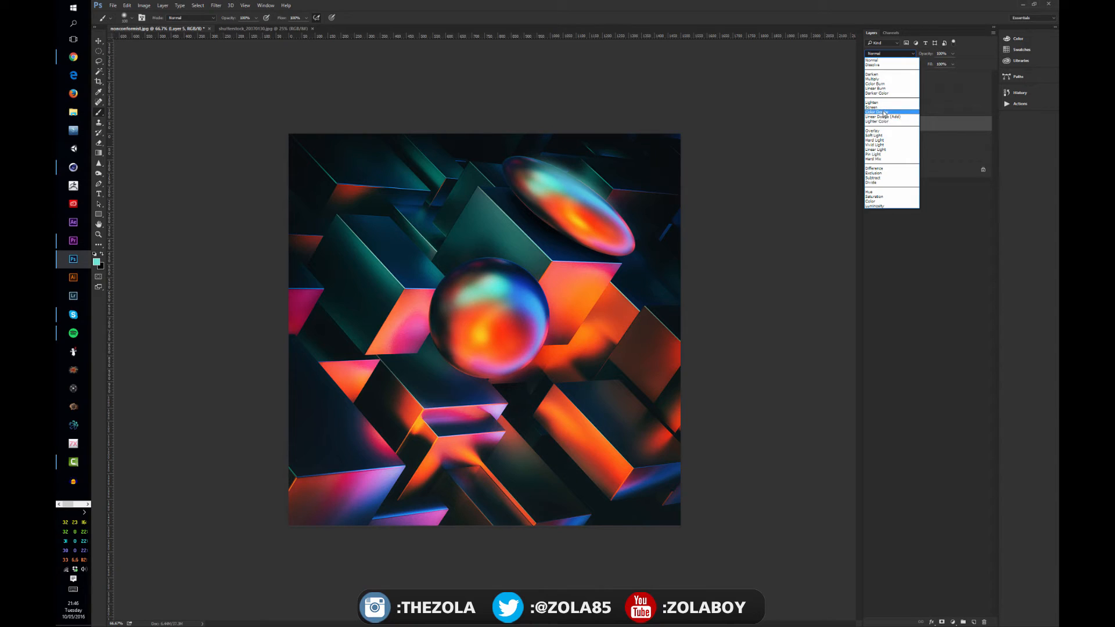
{"action": "left_click", "coordinate": [884, 112]}
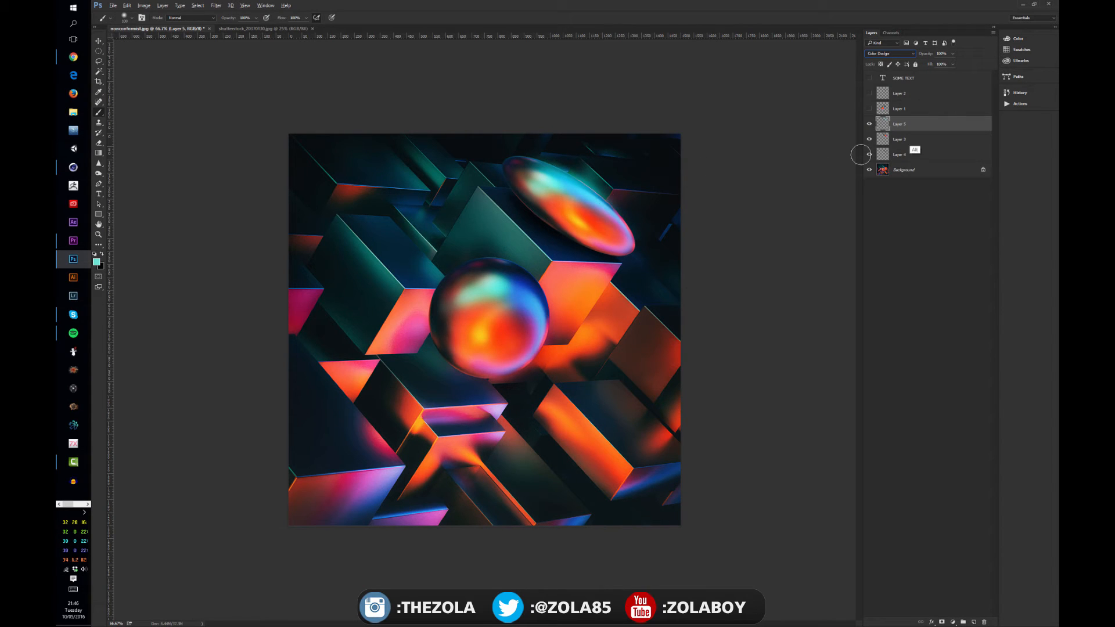
{"action": "left_click", "coordinate": [906, 131], "text": "alt"}
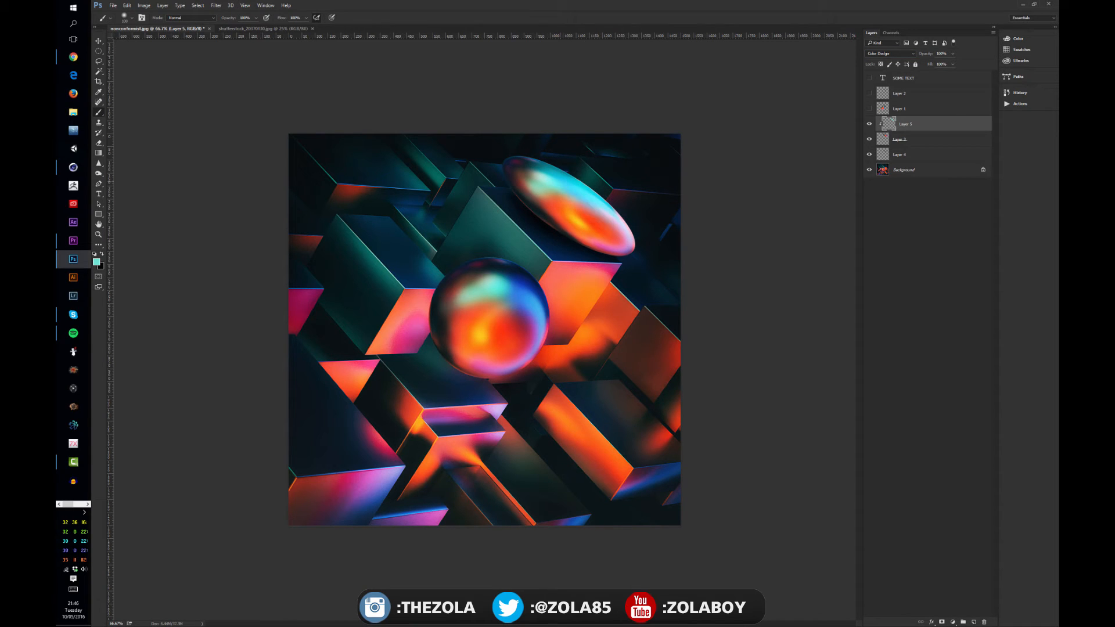
{"action": "key", "text": "v"}
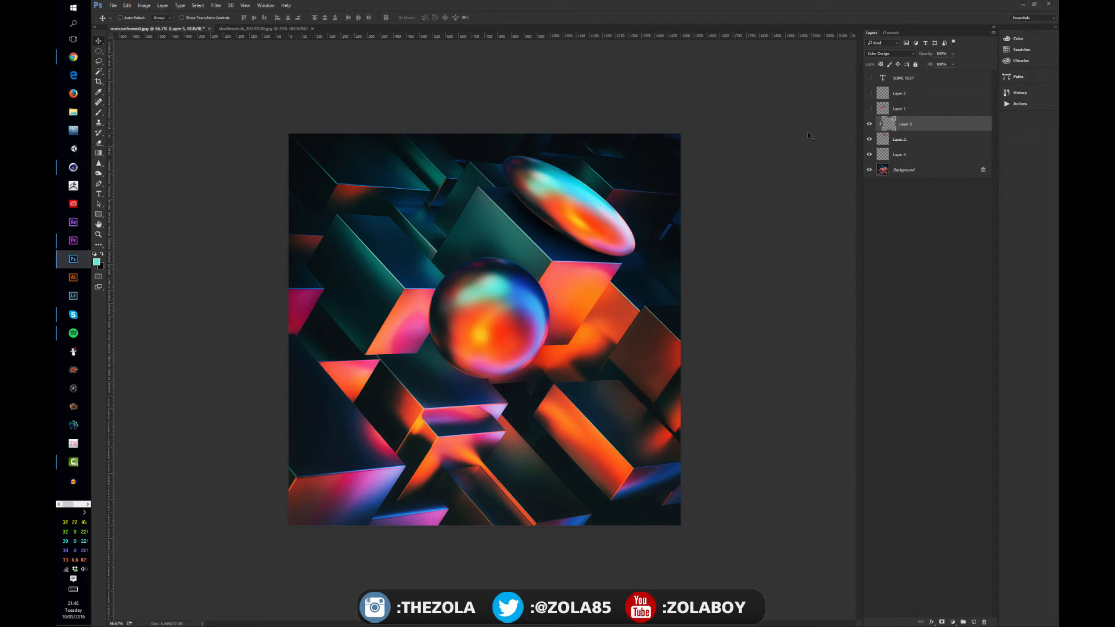
Make an elliptical selection around the central sphere and copy it from the Background to a new layer.
{"action": "left_click", "coordinate": [921, 139]}
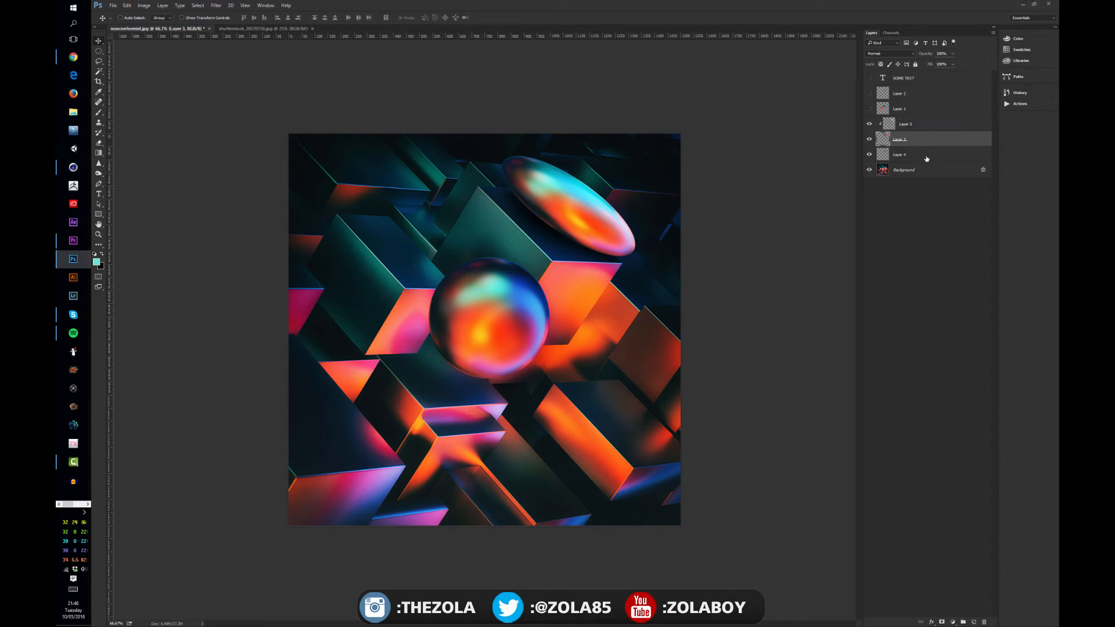
{"action": "left_click", "coordinate": [926, 155]}
{"action": "left_click", "coordinate": [922, 108]}
{"action": "left_click", "coordinate": [916, 158]}
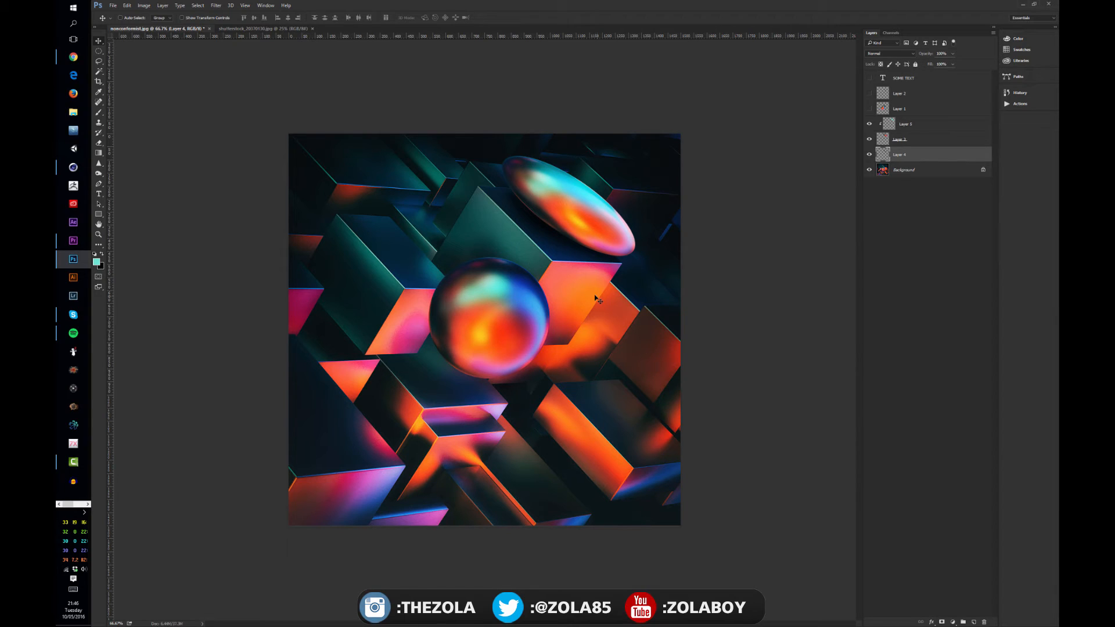
{"action": "key", "text": "m"}
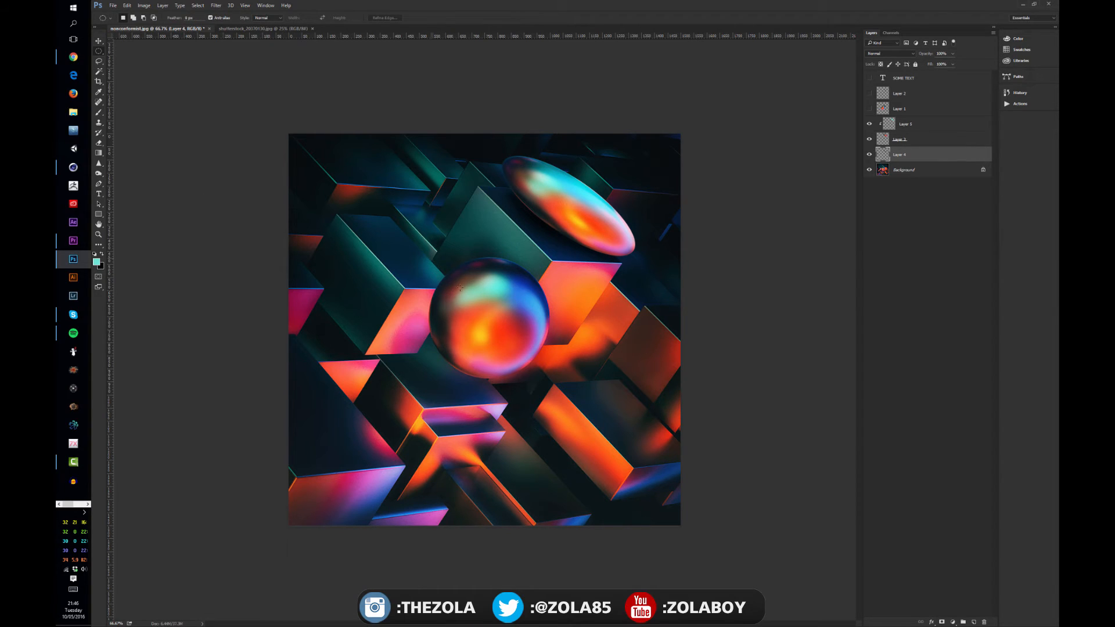
{"action": "left_click_drag", "start_coordinate": [430, 257], "coordinate": [576, 379]}
{"action": "key", "text": "ctrl+j"}
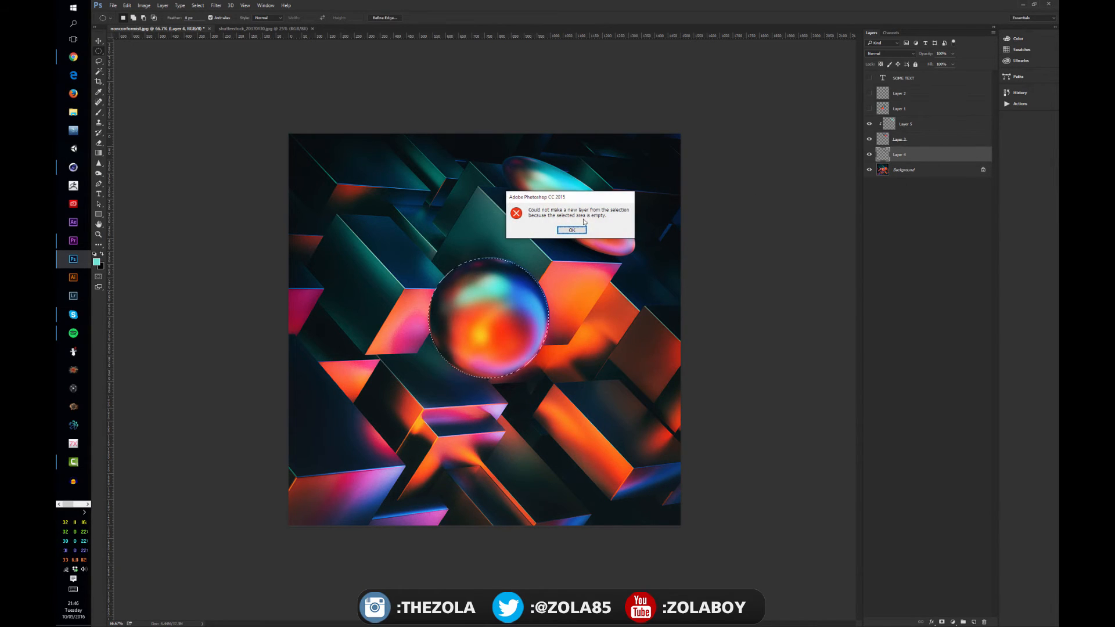
{"action": "left_click", "coordinate": [571, 230]}
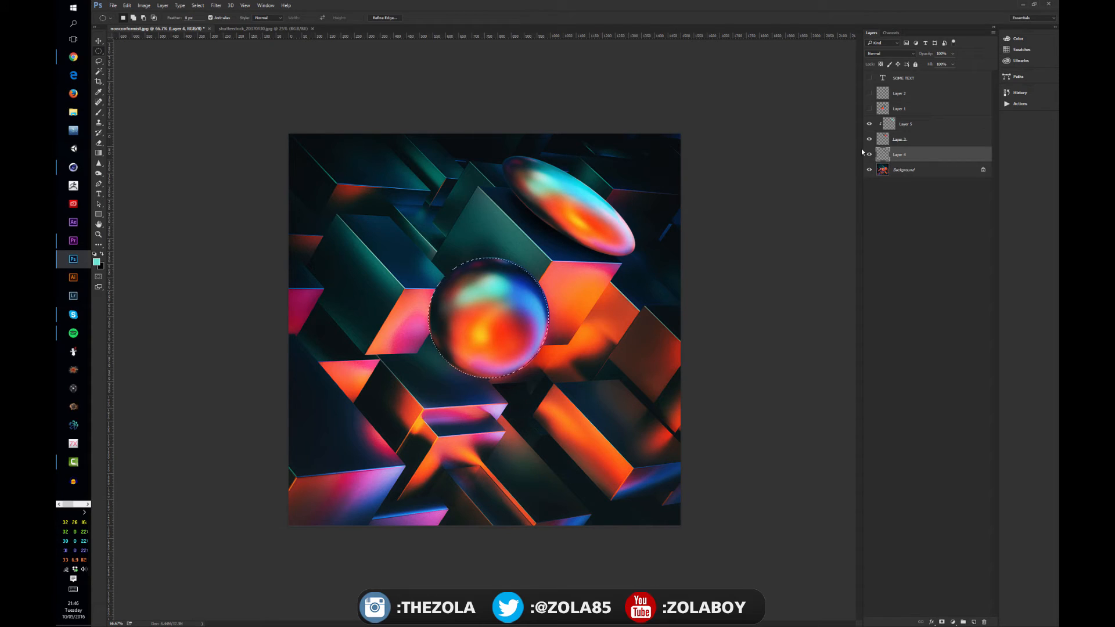
{"action": "left_click", "coordinate": [895, 169]}
{"action": "key", "text": "ctrl+j"}
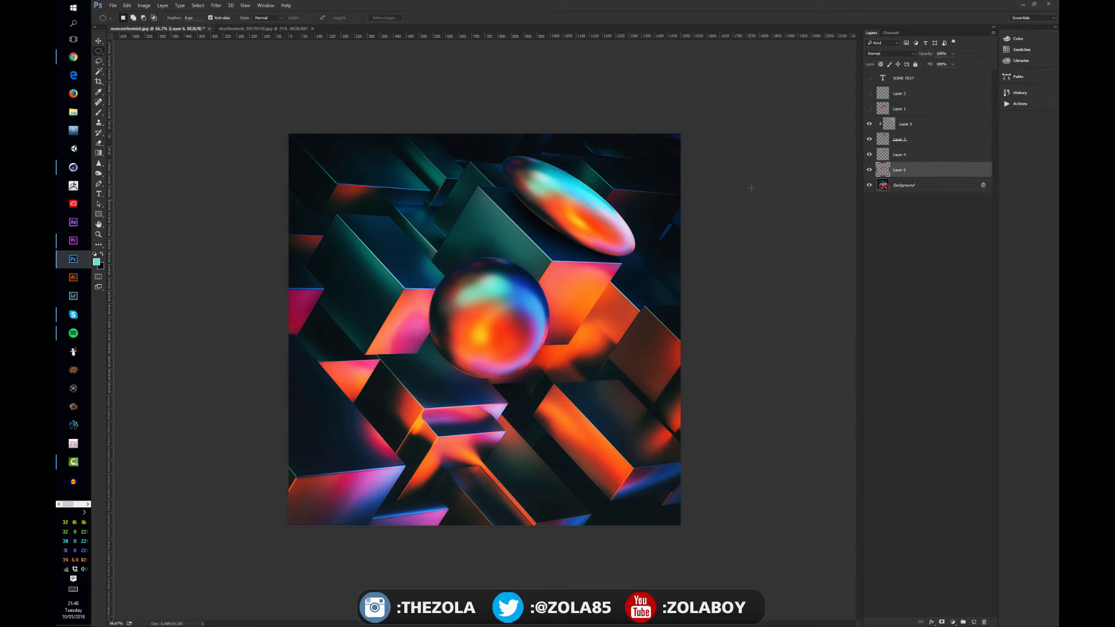
Offset the sphere copy up and to the left, warp it into an irregular rounded blob, and apply the transform.
{"action": "key", "text": "v"}
{"action": "left_click_drag", "start_coordinate": [528, 350], "coordinate": [509, 328]}
{"action": "key", "text": "ctrl+t"}
{"action": "right_click", "coordinate": [501, 310]}
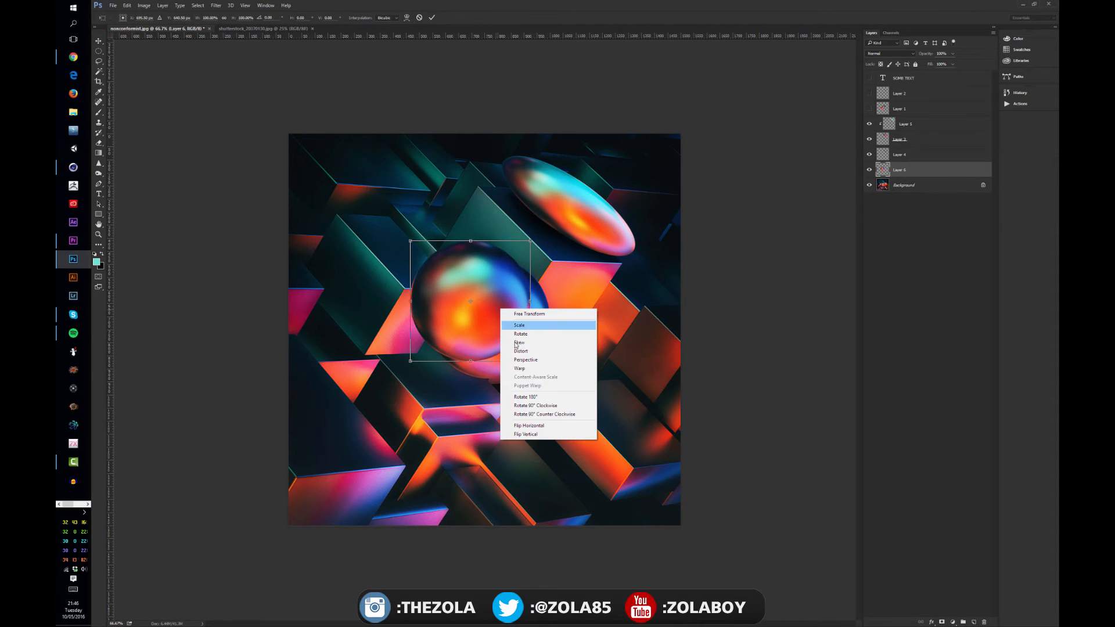
{"action": "left_click", "coordinate": [520, 368]}
{"action": "left_click_drag", "start_coordinate": [492, 286], "coordinate": [510, 272]}
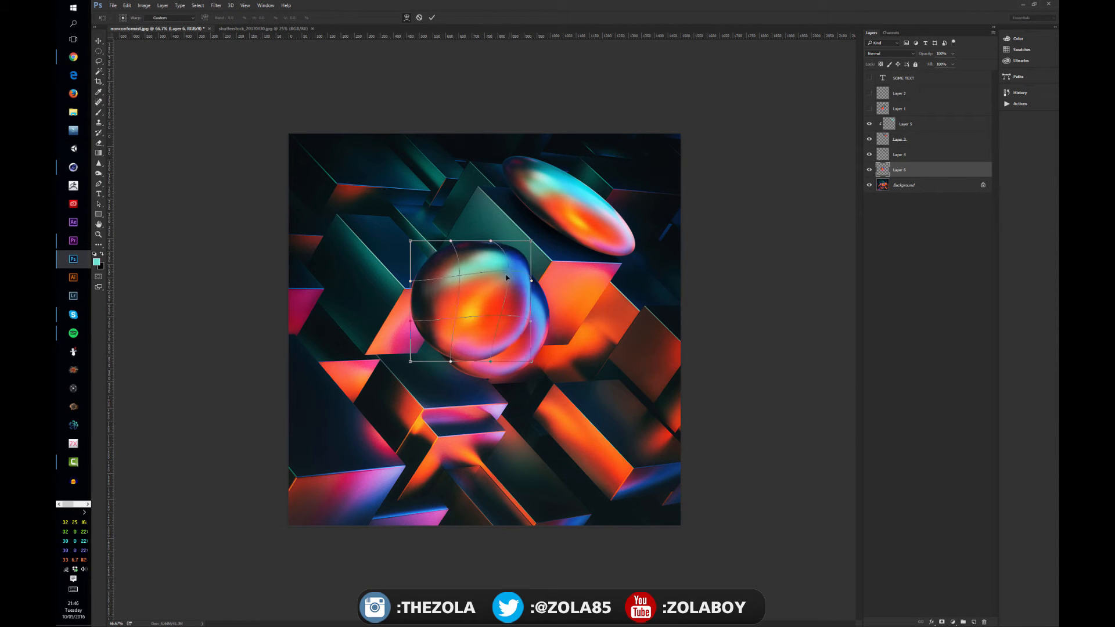
{"action": "left_click_drag", "start_coordinate": [455, 316], "coordinate": [382, 369]}
{"action": "left_click_drag", "start_coordinate": [411, 240], "coordinate": [375, 233]}
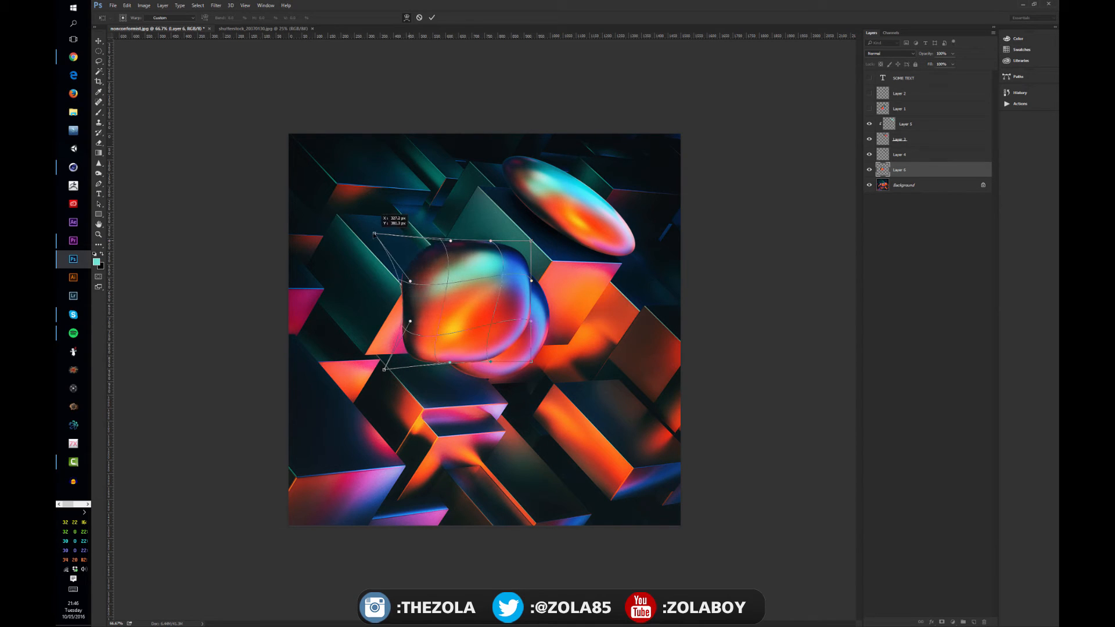
{"action": "mouse_move", "coordinate": [472, 250]}
{"action": "left_mouse_down"}
{"action": "mouse_move", "coordinate": [472, 265]}
{"action": "mouse_move", "coordinate": [485, 265]}
{"action": "mouse_move", "coordinate": [476, 254]}
{"action": "left_mouse_up"}
{"action": "left_click_drag", "start_coordinate": [529, 329], "coordinate": [494, 303]}
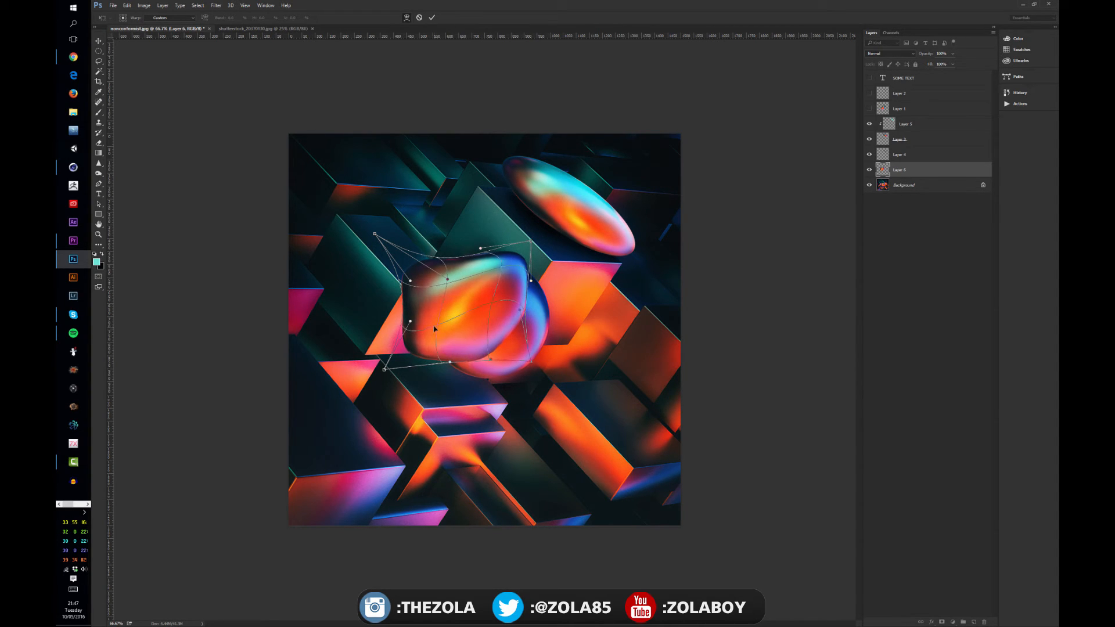
{"action": "left_click_drag", "start_coordinate": [433, 327], "coordinate": [438, 339]}
{"action": "key", "text": "Return"}
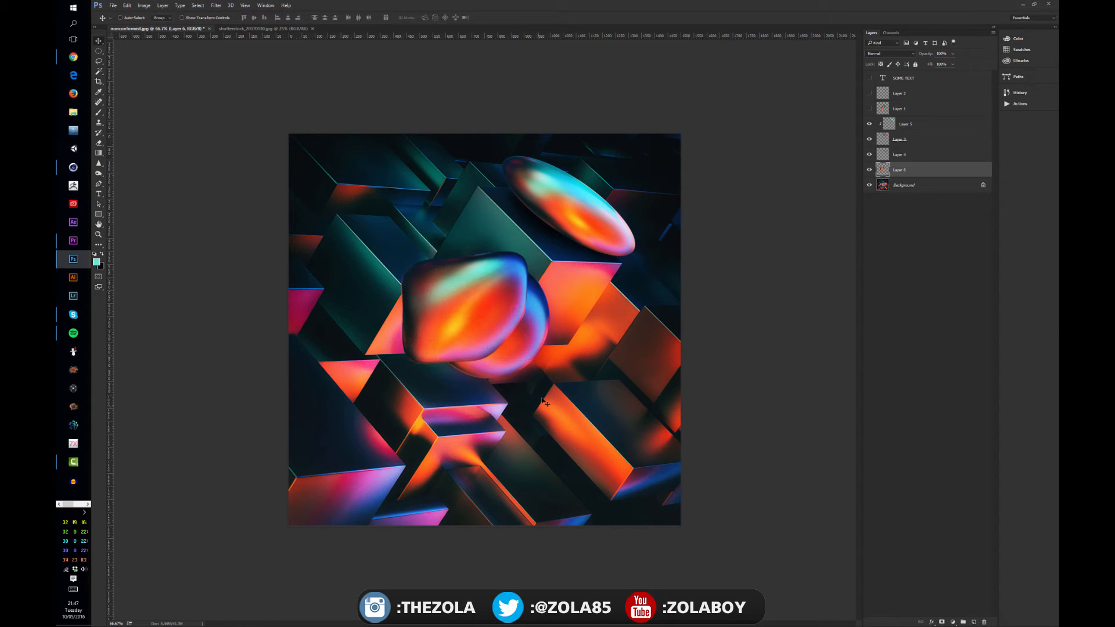
Move the warped blob to the lower right of the sphere and place a duplicate of it at the sphere's lower left.
{"action": "left_click_drag", "start_coordinate": [498, 365], "coordinate": [547, 435]}
{"action": "key", "text": "ctrl+j"}
{"action": "key", "text": "ctrl+t"}
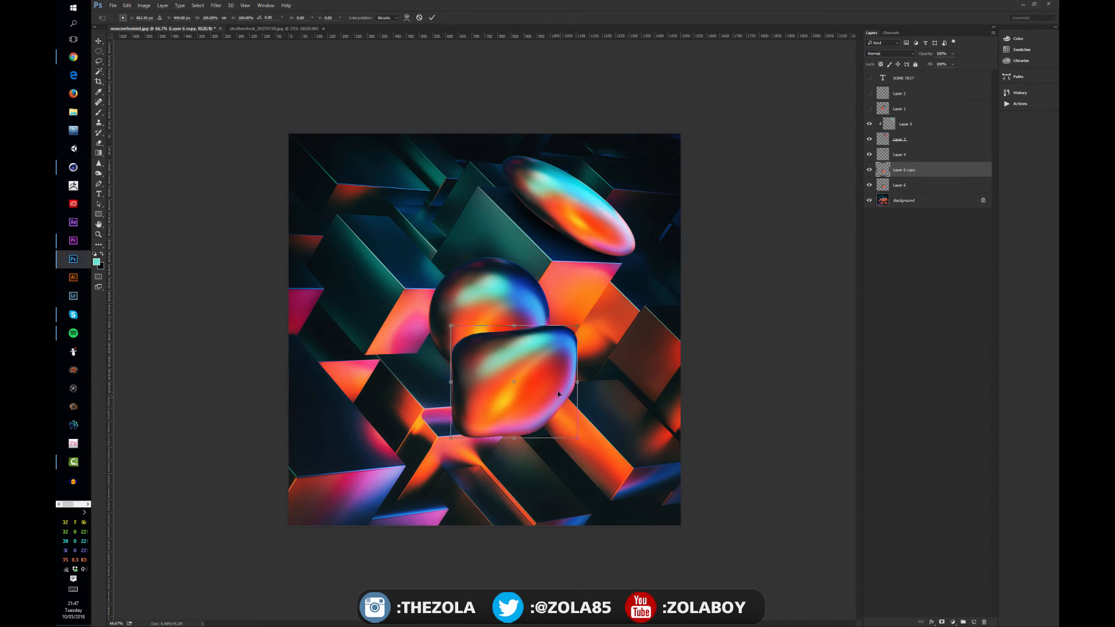
{"action": "left_click_drag", "start_coordinate": [547, 385], "coordinate": [486, 343]}
Warp the duplicate blob by reshaping its lower-left corner and denting its top edge inward, then apply the warp.
{"action": "right_click", "coordinate": [485, 342]}
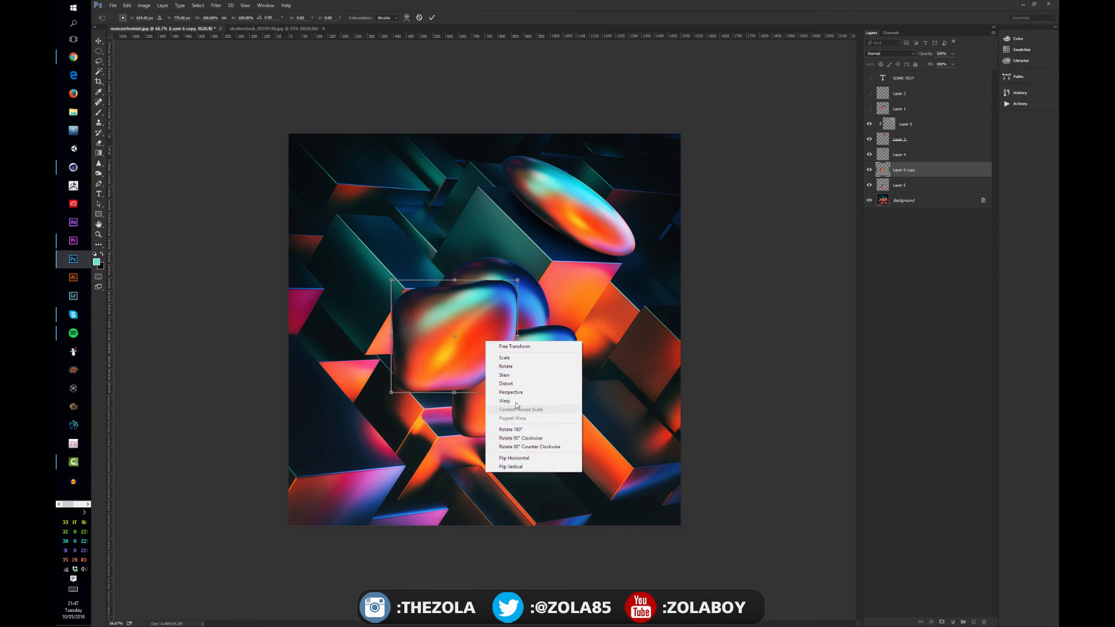
{"action": "left_click", "coordinate": [500, 393]}
{"action": "left_click_drag", "start_coordinate": [392, 393], "coordinate": [427, 405]}
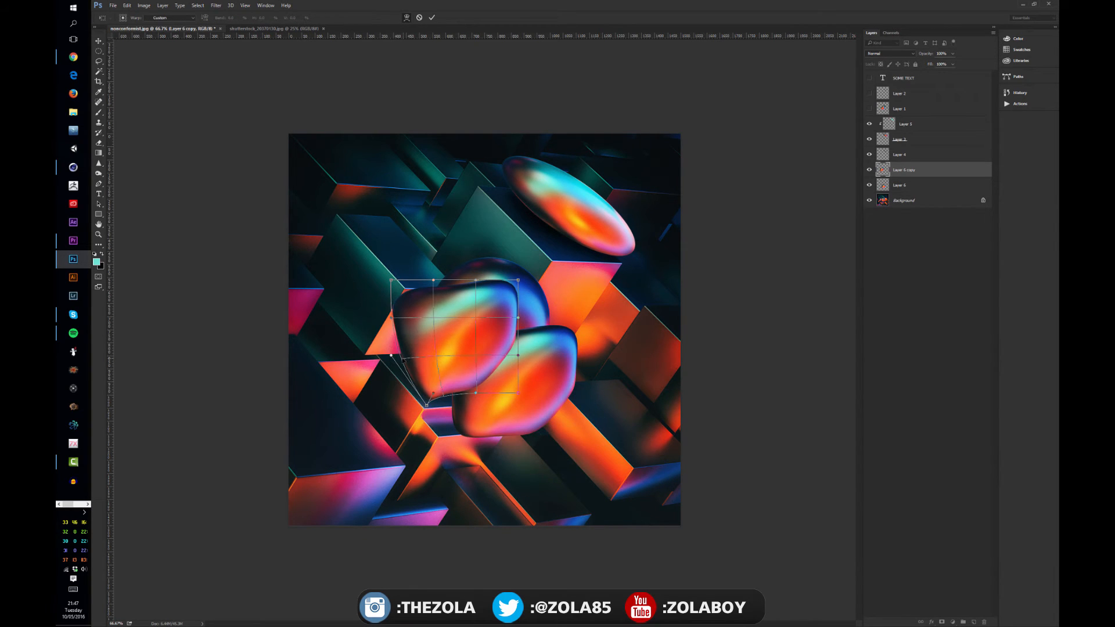
{"action": "left_click_drag", "start_coordinate": [390, 355], "coordinate": [350, 352]}
{"action": "left_click_drag", "start_coordinate": [431, 317], "coordinate": [468, 330]}
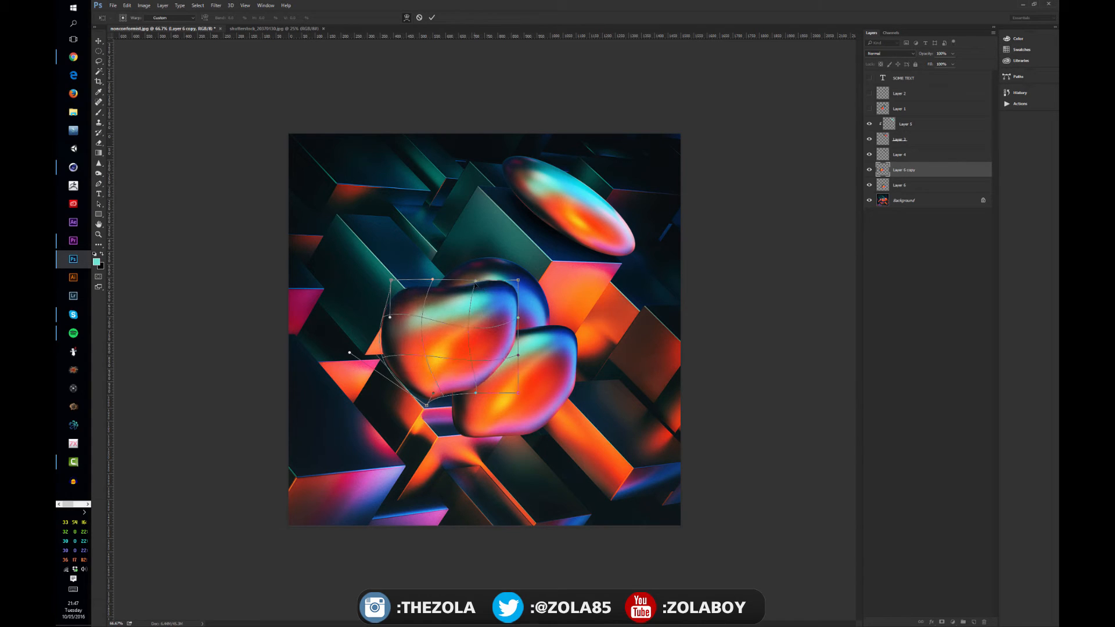
{"action": "left_click_drag", "start_coordinate": [476, 282], "coordinate": [470, 306]}
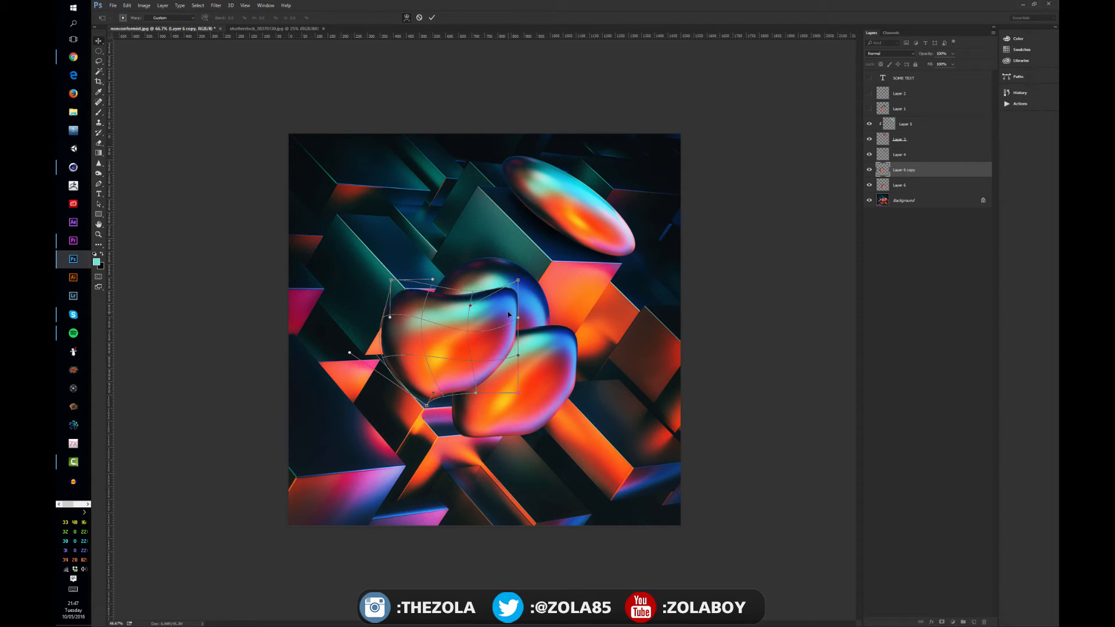
{"action": "key", "text": "Return"}
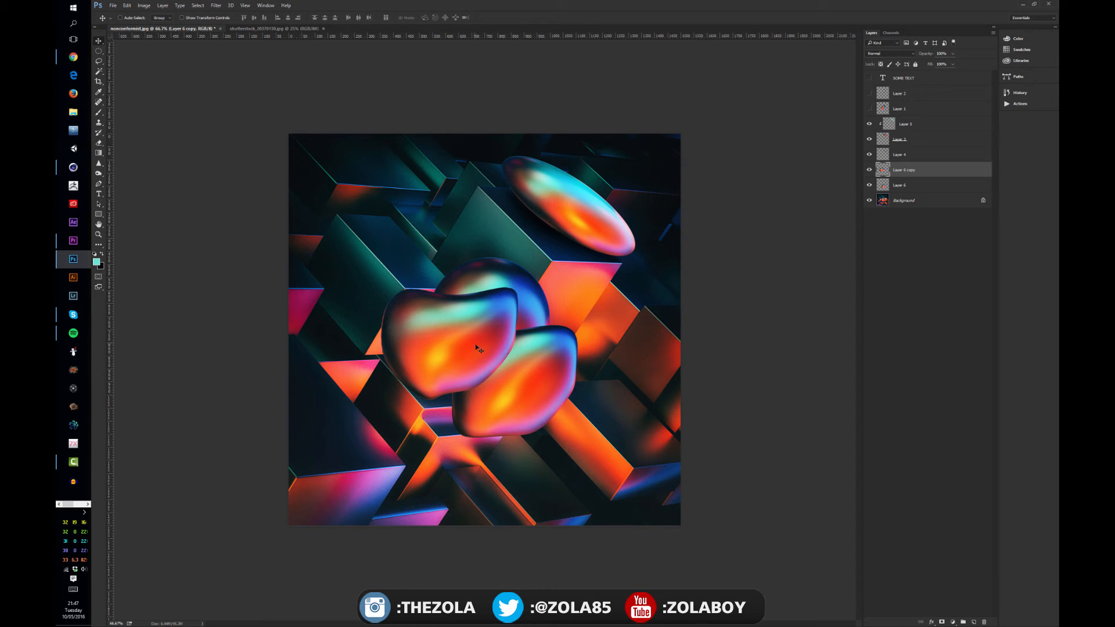
Move the duplicate blob over the central sphere and rotate it nearly upside down with Free Transform.
{"action": "left_click_drag", "start_coordinate": [468, 338], "coordinate": [521, 327]}
{"action": "key", "text": "ctrl+t"}
{"action": "left_click_drag", "start_coordinate": [603, 250], "coordinate": [442, 374]}
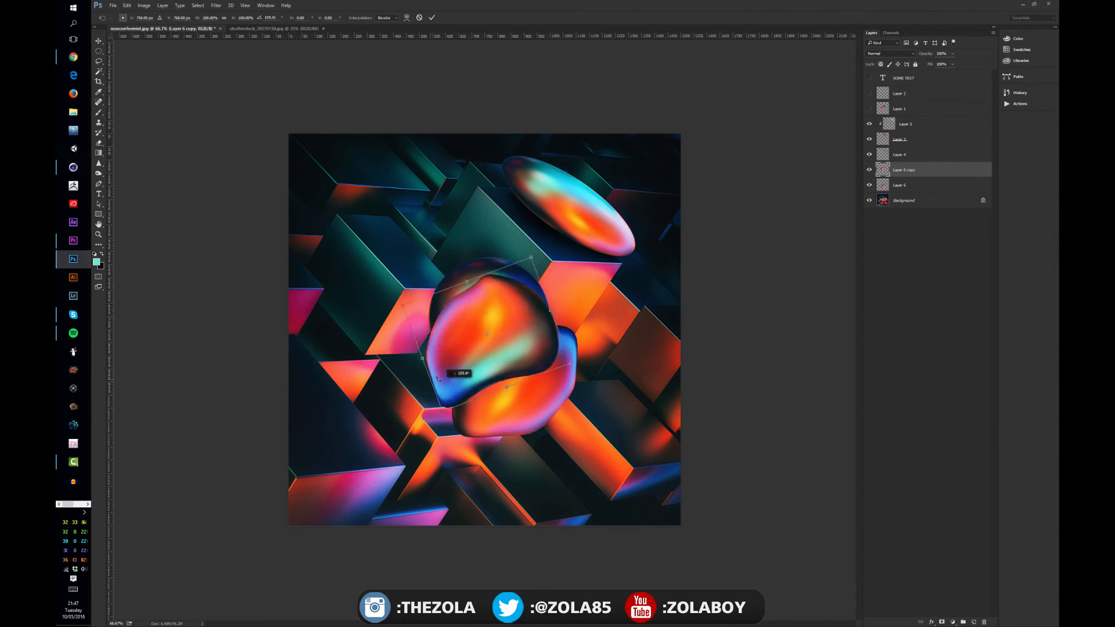
{"action": "key", "text": "Return"}
Place the rotated blob at the canvas's lower-left edge and the Layer 6 blob at its right edge, clear of the sphere.
{"action": "left_click_drag", "start_coordinate": [522, 378], "coordinate": [590, 366]}
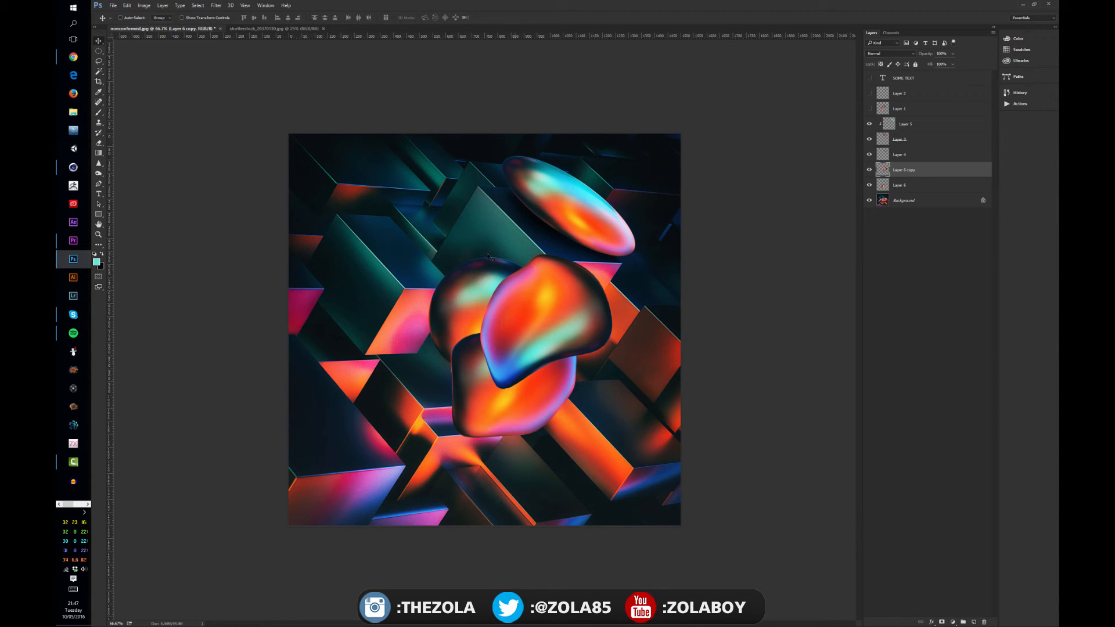
{"action": "left_click_drag", "start_coordinate": [551, 314], "coordinate": [395, 361]}
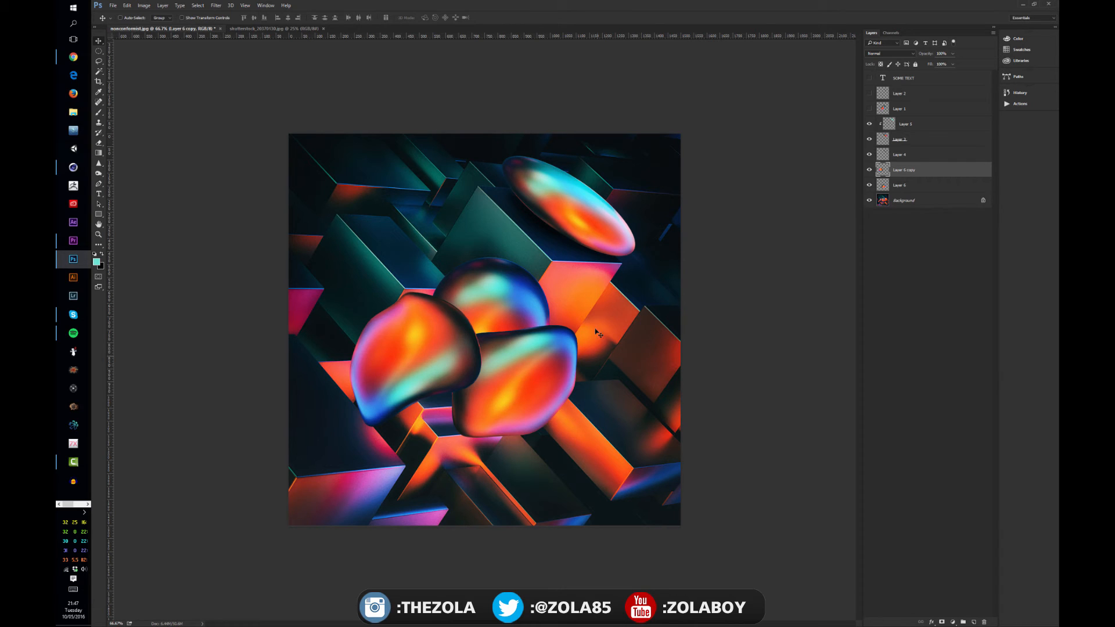
{"action": "left_click_drag", "start_coordinate": [447, 388], "coordinate": [651, 473]}
{"action": "left_click_drag", "start_coordinate": [688, 435], "coordinate": [389, 399]}
{"action": "left_click", "coordinate": [900, 184]}
{"action": "left_click_drag", "start_coordinate": [527, 405], "coordinate": [676, 418]}
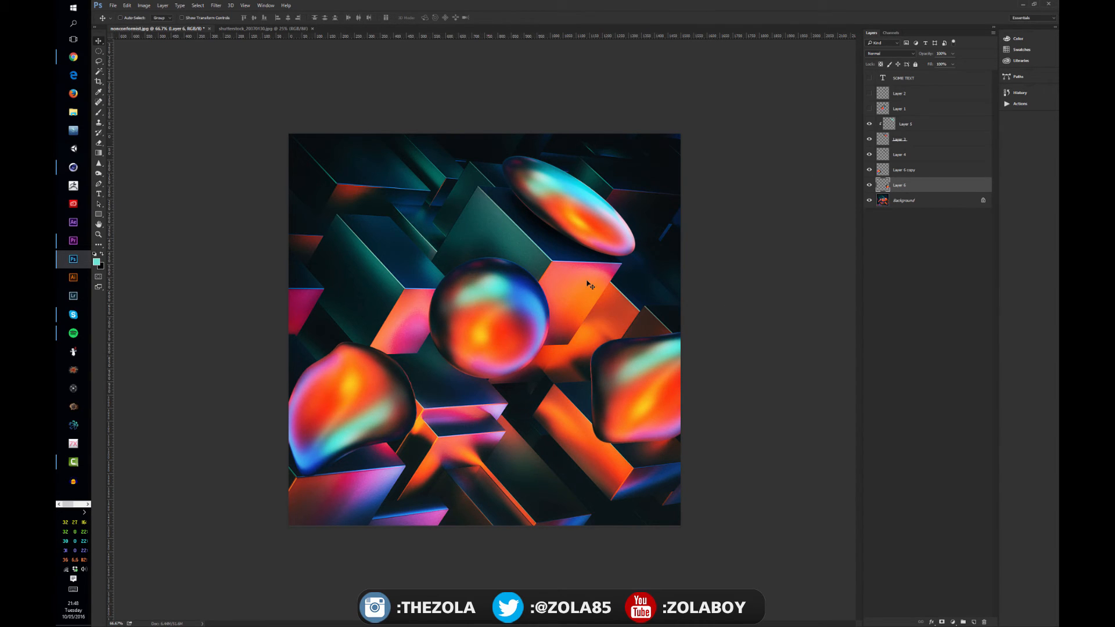
Outline the central sphere with the Elliptical Marquee, then switch to the driftwood image and activate the Quick Selection tool.
{"action": "key", "text": "m"}
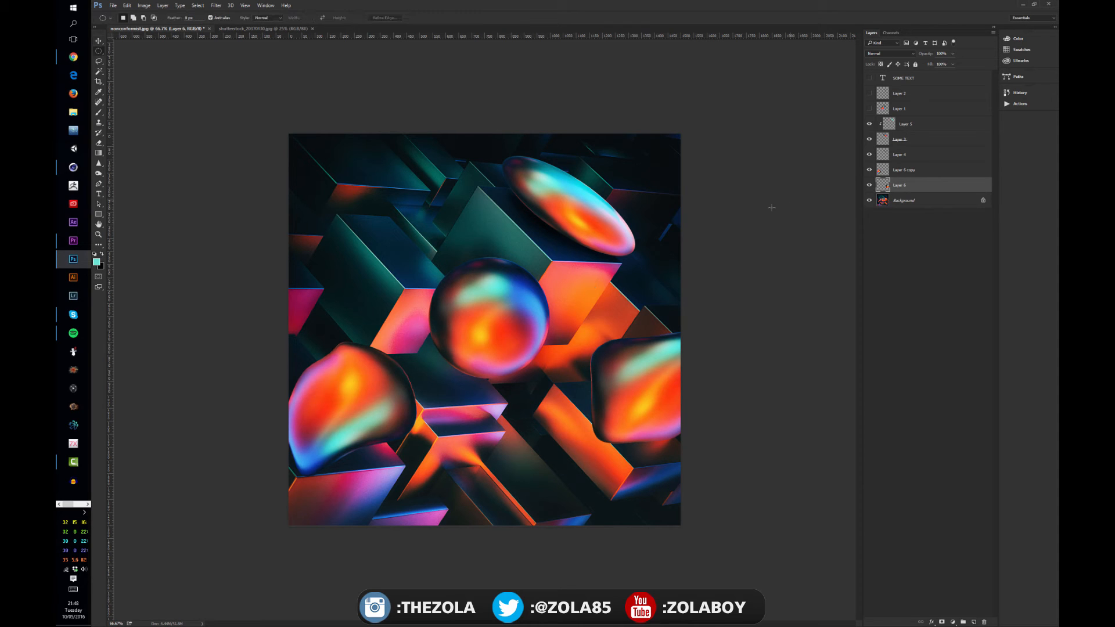
{"action": "left_click_drag", "start_coordinate": [430, 256], "coordinate": [592, 380]}
{"action": "key", "text": "ctrl+Tab"}
{"action": "key", "text": "w"}
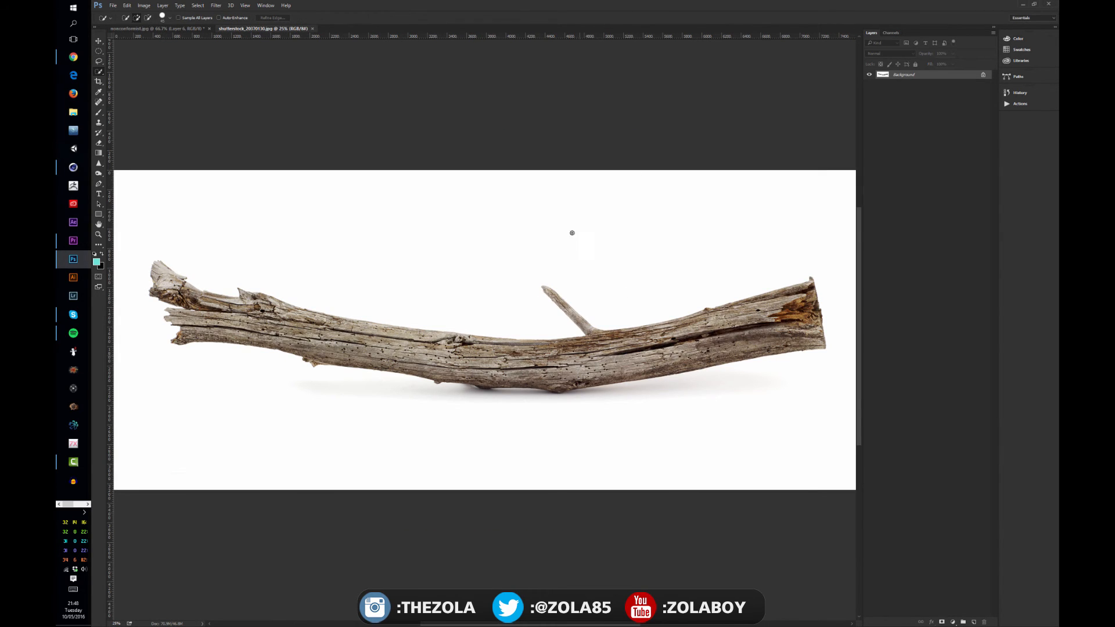
{"action": "key", "text": "ctrl+Tab"}
{"action": "key", "text": "ctrl+Tab"}
{"action": "key", "text": "ctrl+Tab"}
{"action": "key", "text": "ctrl+Tab"}
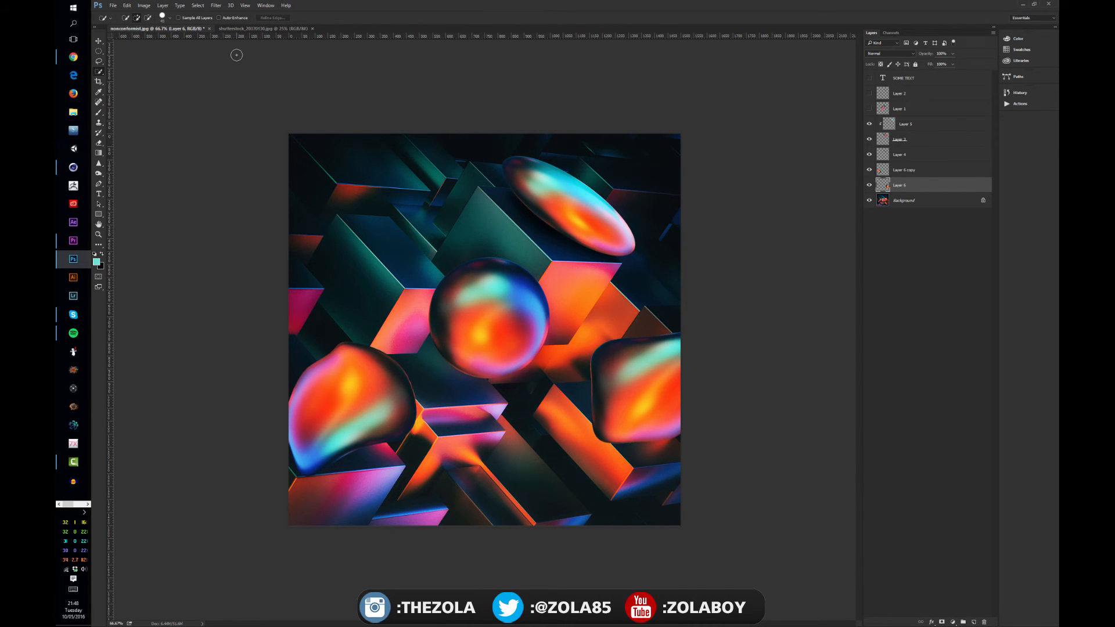
{"action": "key", "text": "ctrl+Tab"}
{"action": "key", "text": "ctrl+Tab"}
{"action": "key", "text": "ctrl+Tab"}
{"action": "key", "text": "ctrl+Tab"}
{"action": "key", "text": "ctrl+Tab"}
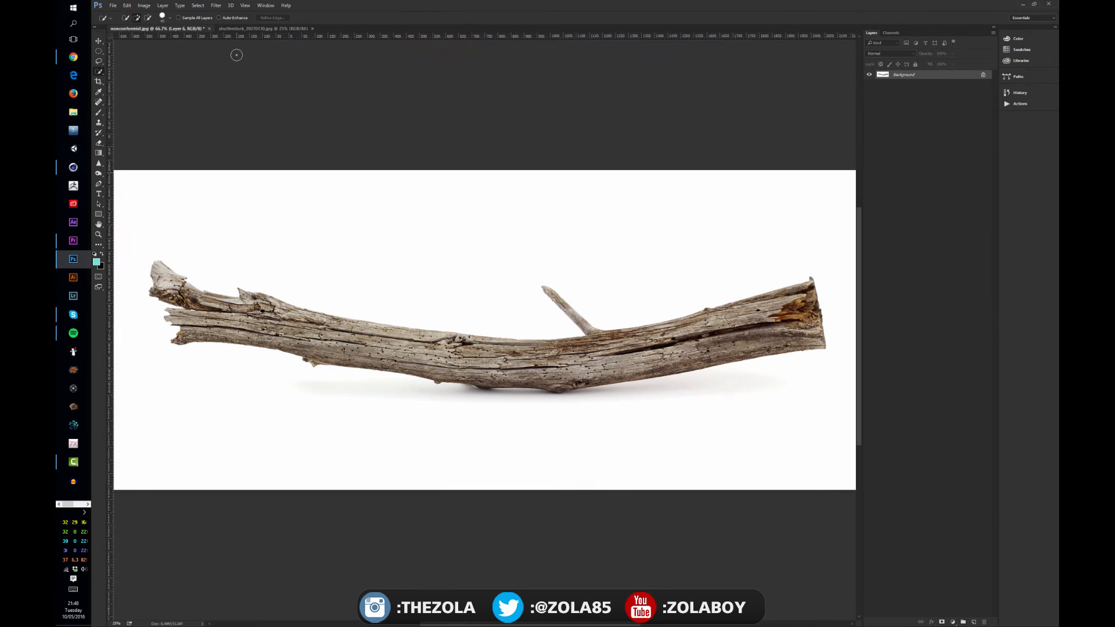
{"action": "key", "text": "ctrl+Tab"}
{"action": "key", "text": "ctrl+Tab"}
{"action": "key", "text": "ctrl+Tab"}
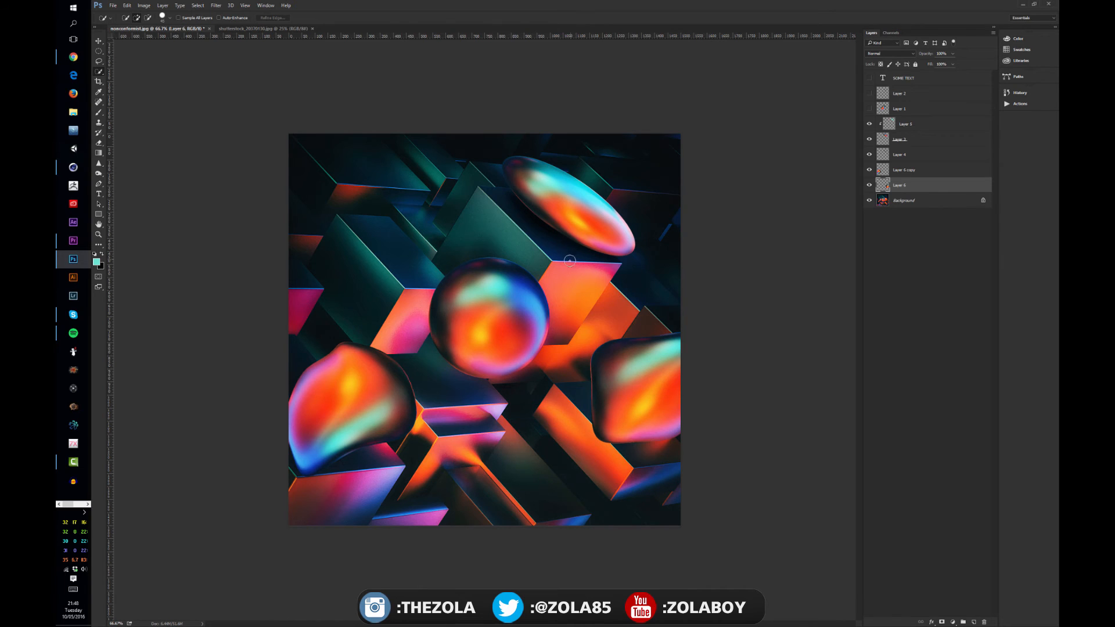
{"action": "key", "text": "ctrl+Tab"}
{"action": "key", "text": "ctrl+Tab"}
{"action": "key", "text": "ctrl+Tab"}
{"action": "key", "text": "ctrl+Tab"}
{"action": "key", "text": "ctrl+Tab"}
{"action": "key", "text": "ctrl+Tab"}
{"action": "key", "text": "ctrl+Tab"}
{"action": "key", "text": "ctrl+Tab"}
{"action": "key", "text": "ctrl+Tab"}
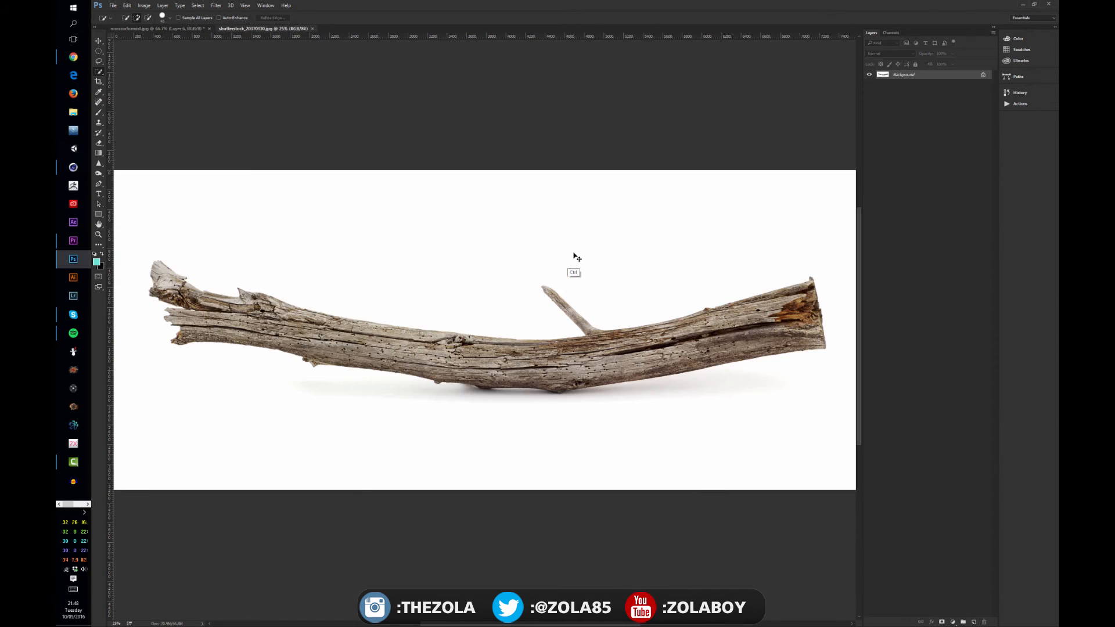
{"action": "key", "text": "ctrl+Tab"}
{"action": "key", "text": "ctrl+Tab"}
Select the driftwood branch with the Quick Selection tool and copy it to a new layer.
{"action": "left_click_drag", "start_coordinate": [592, 348], "coordinate": [782, 328]}
{"action": "mouse_move", "coordinate": [612, 328]}
{"action": "left_mouse_down"}
{"action": "mouse_move", "coordinate": [570, 310]}
{"action": "mouse_move", "coordinate": [611, 328]}
{"action": "left_mouse_up"}
{"action": "key", "text": "ctrl+j"}
Move the cut-out branch into the sphere composition, placing it directly above Layer 6.
{"action": "key", "text": "v"}
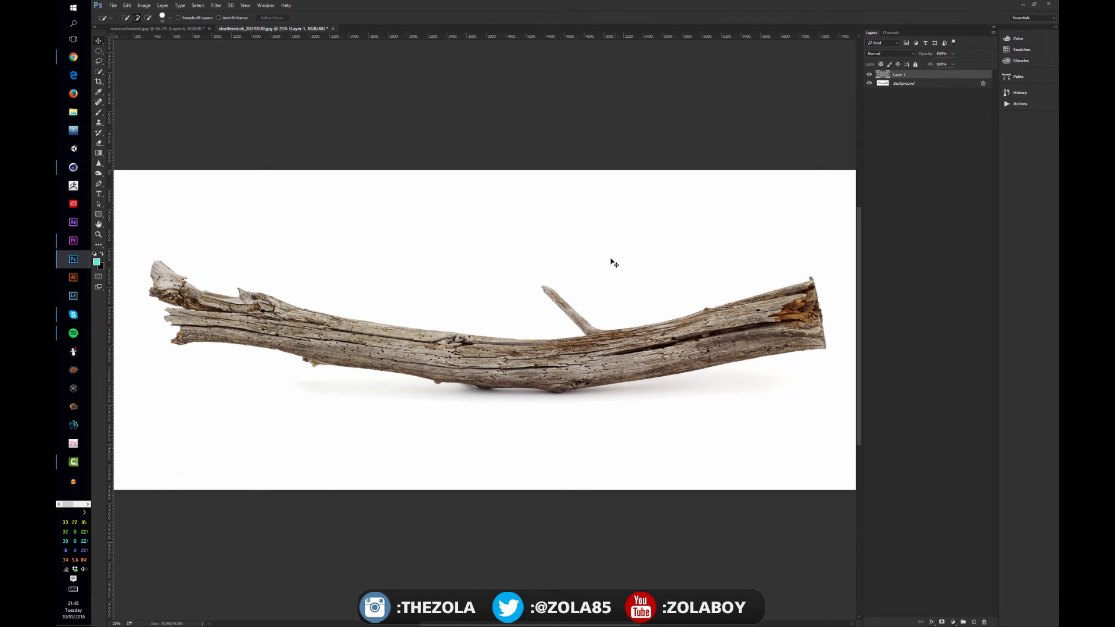
{"action": "left_click_drag", "start_coordinate": [608, 371], "coordinate": [542, 343]}
{"action": "left_click_drag", "start_coordinate": [573, 384], "coordinate": [579, 382]}
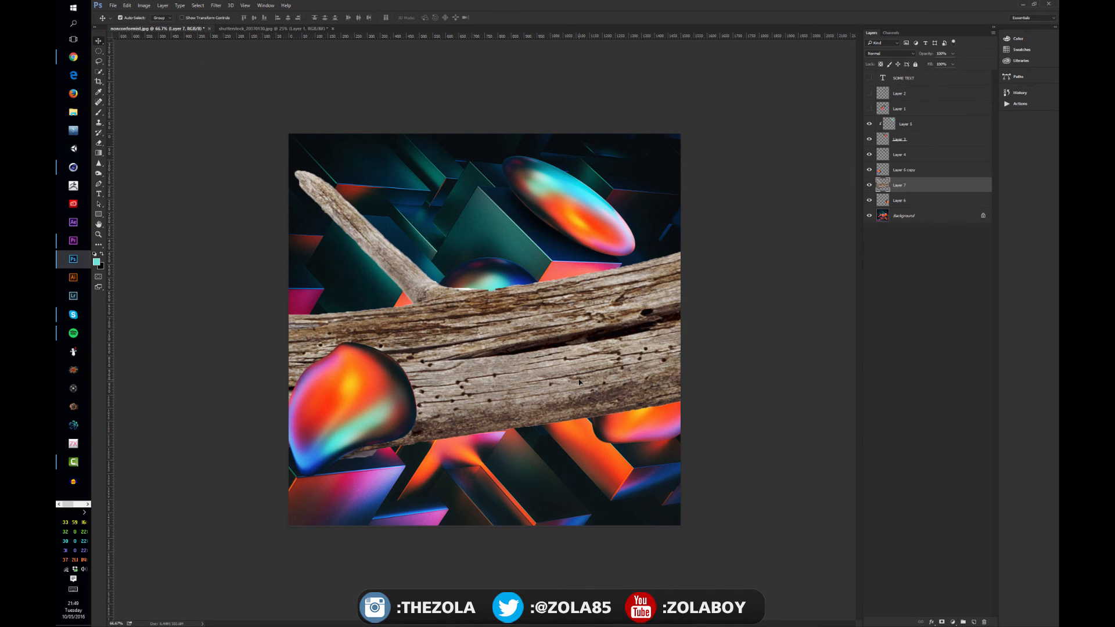
Scale the oversized branch down proportionally with Free Transform until it is close to the canvas width.
{"action": "key", "text": "ctrl+minus"}
{"action": "key", "text": "ctrl+minus"}
{"action": "key", "text": "ctrl+minus"}
{"action": "key", "text": "ctrl+minus"}
{"action": "key", "text": "ctrl+minus"}
{"action": "key", "text": "ctrl+minus"}
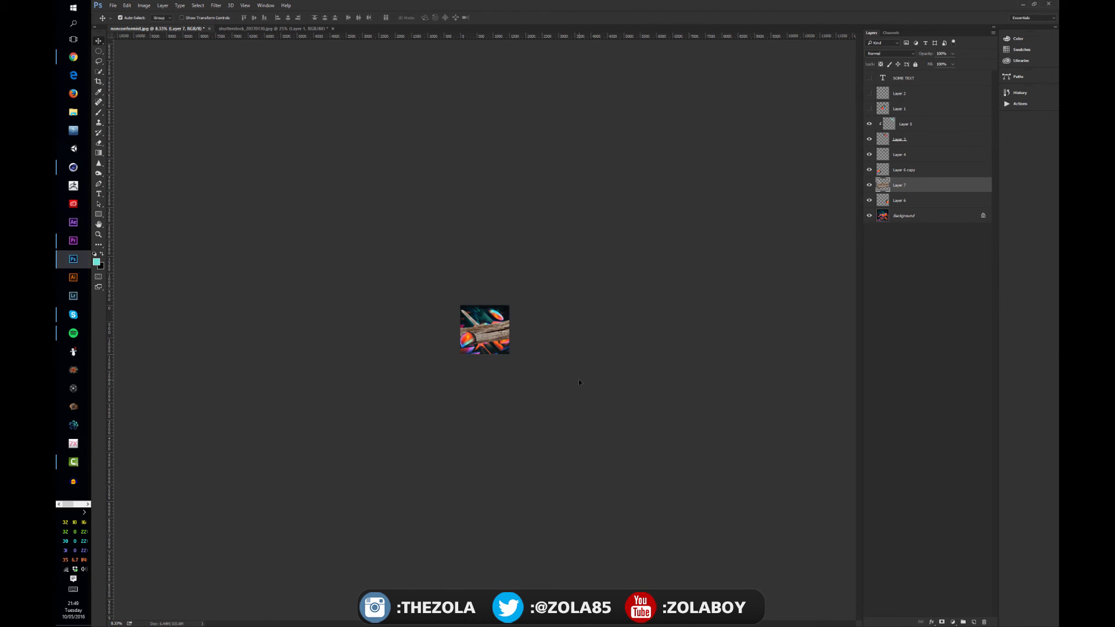
{"action": "key", "text": "ctrl+t"}
{"action": "key", "text": "shift"}
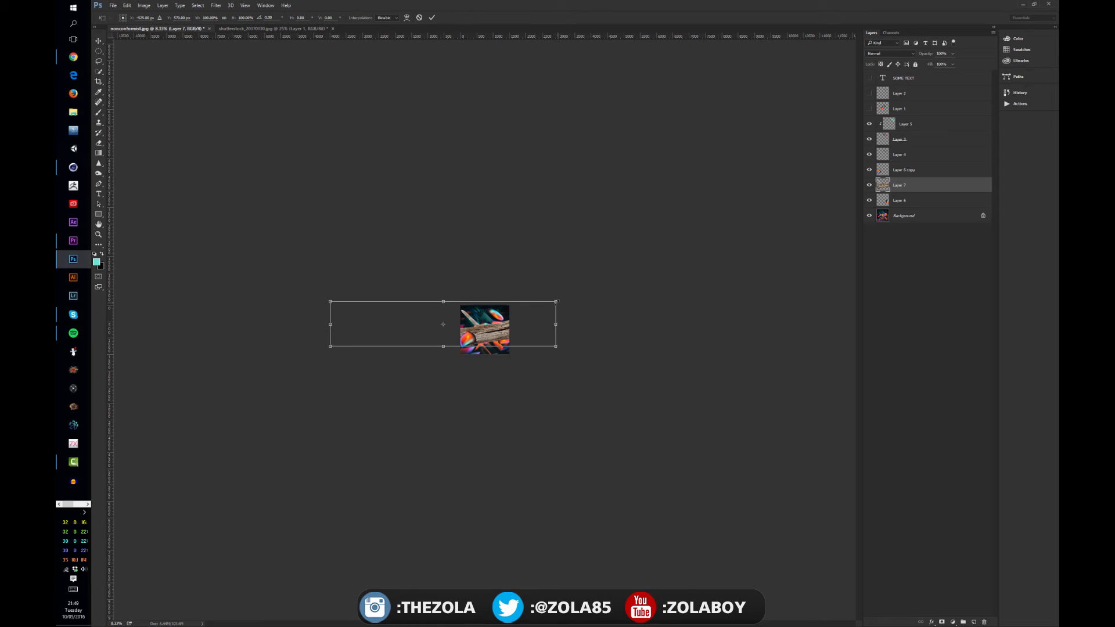
{"action": "key", "text": "shift"}
{"action": "left_click_drag", "start_coordinate": [556, 301], "coordinate": [492, 331]}
{"action": "scroll", "coordinate": [506, 335], "scroll_direction": "up", "scroll_amount": 5}
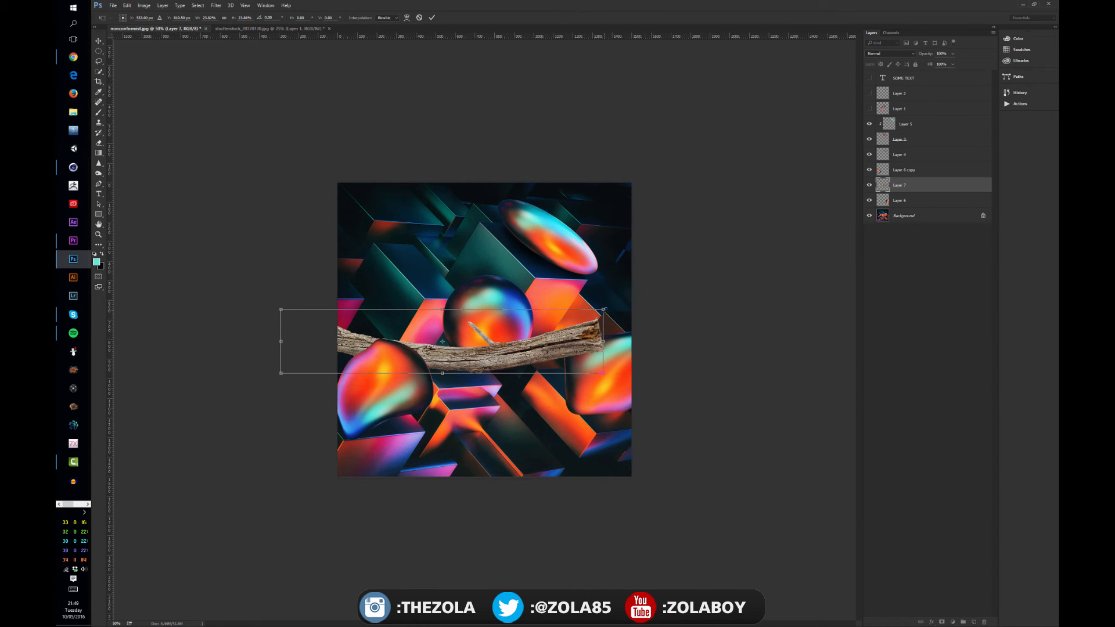
Resize the driftwood branch proportionally and place it across the central sphere so it spans nearly the full canvas width.
{"action": "left_click_drag", "start_coordinate": [604, 310], "coordinate": [459, 308]}
{"action": "left_click_drag", "start_coordinate": [430, 365], "coordinate": [526, 344]}
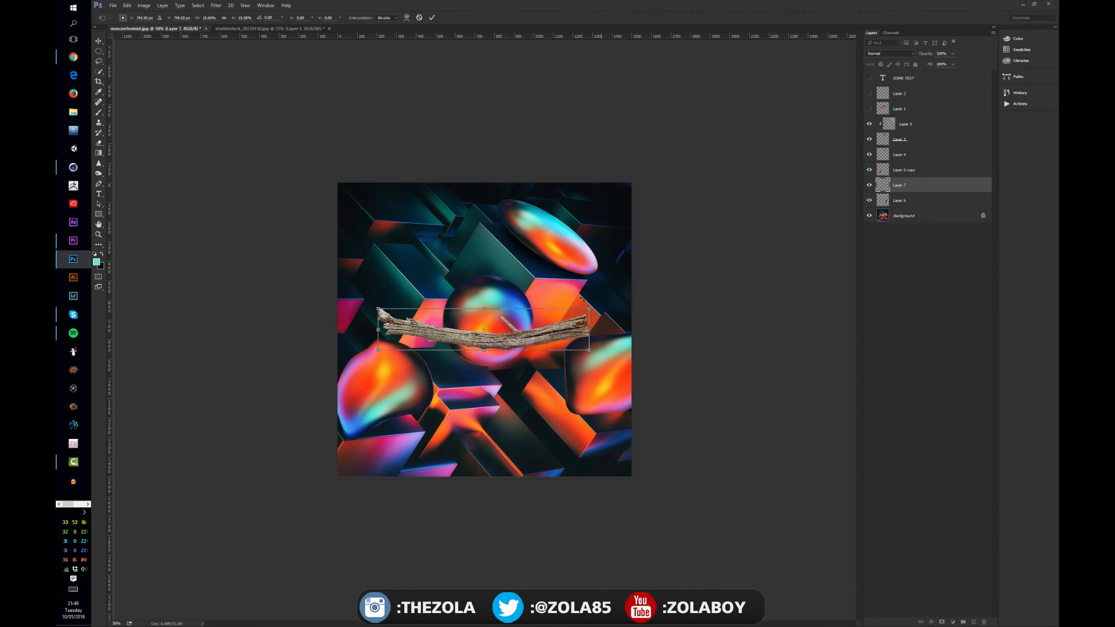
{"action": "left_click_drag", "start_coordinate": [591, 312], "coordinate": [624, 302]}
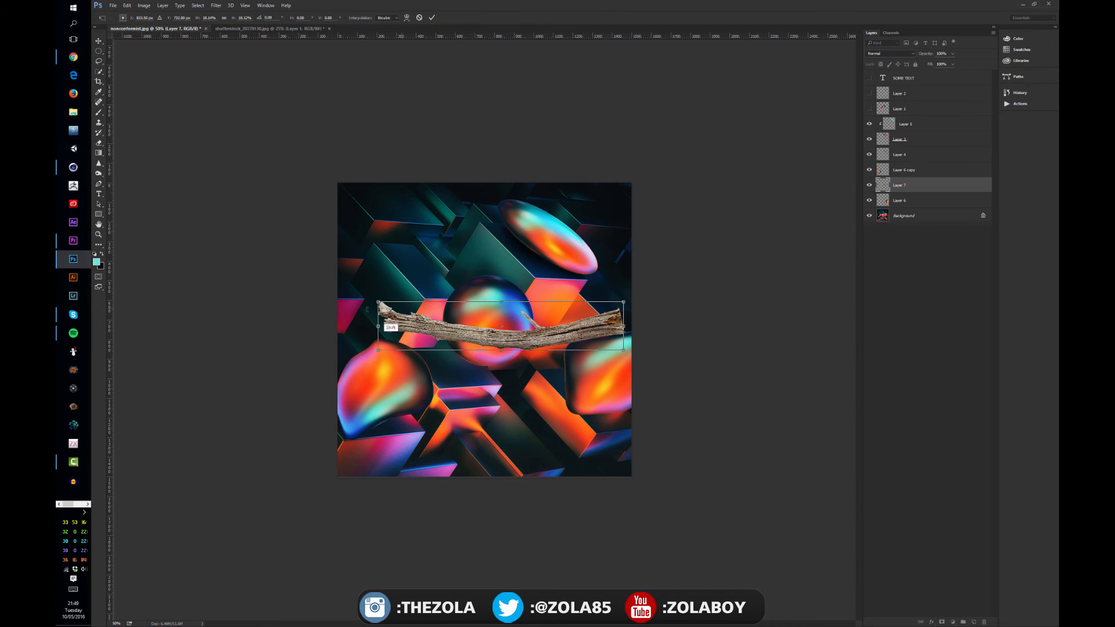
{"action": "left_click_drag", "start_coordinate": [378, 302], "coordinate": [353, 288]}
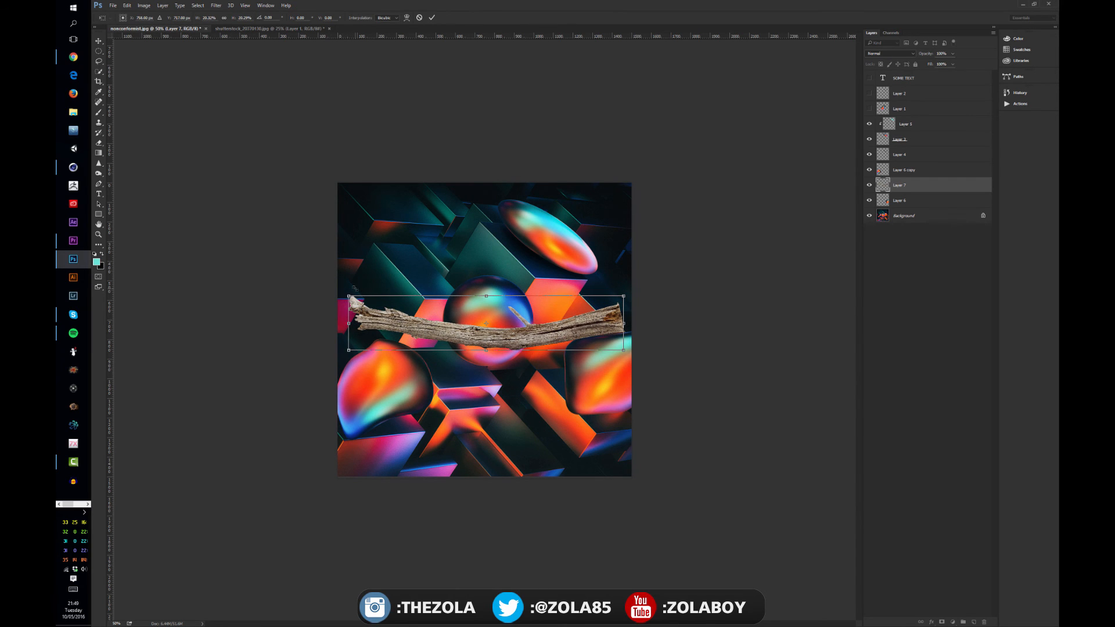
{"action": "key", "text": "Return"}
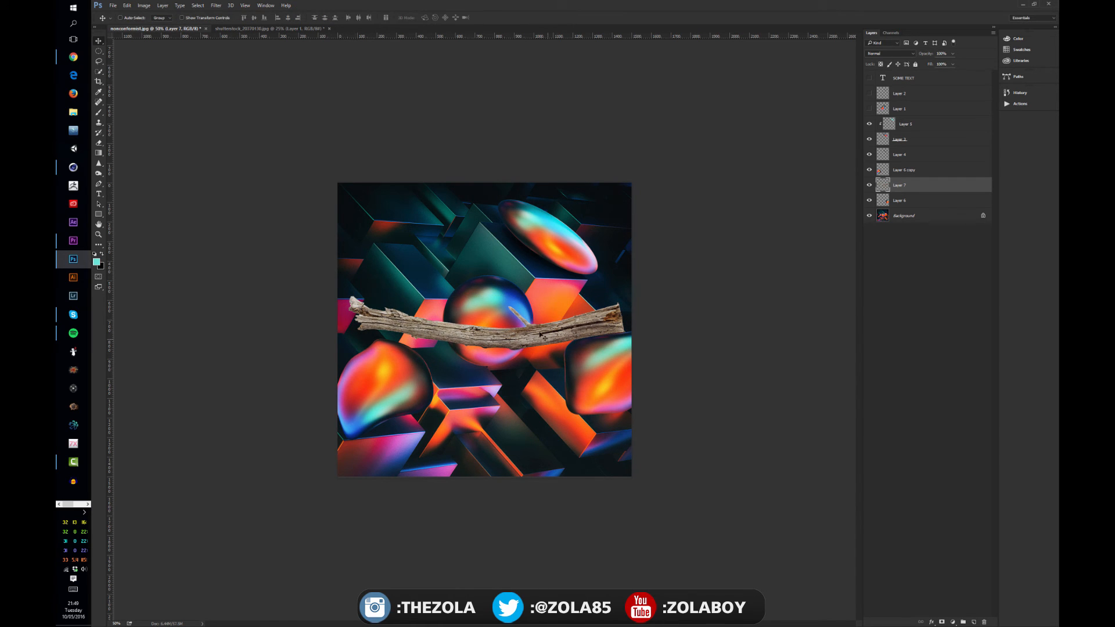
Rotate the branch with Free Transform so it curves over the central sphere, and position it just above the sphere.
{"action": "left_click_drag", "start_coordinate": [544, 331], "coordinate": [574, 329]}
{"action": "key", "text": "ctrl+t"}
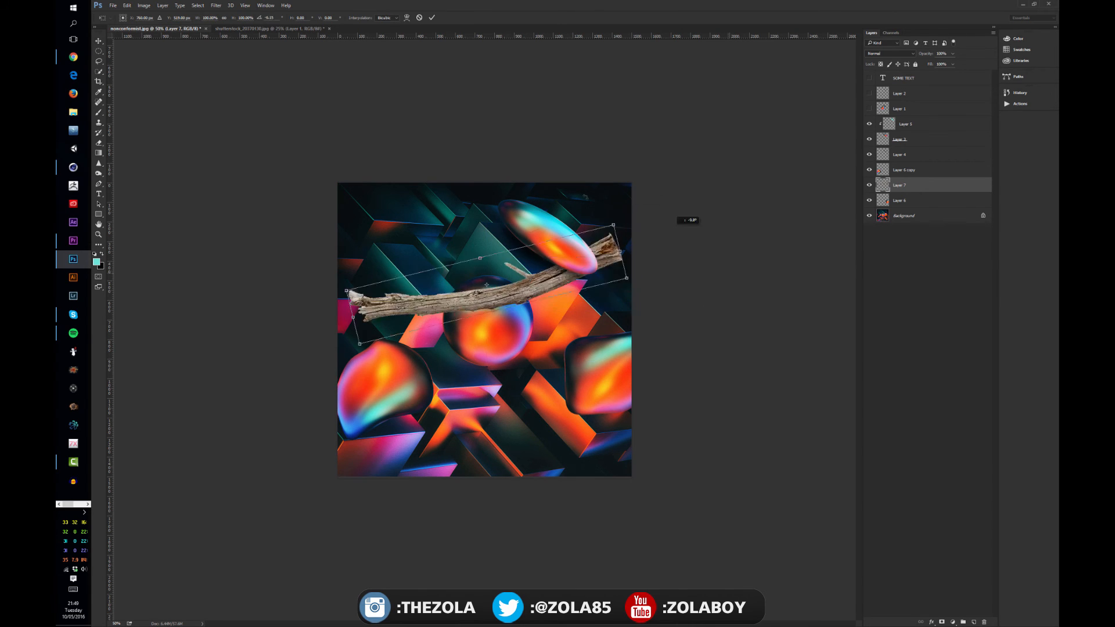
{"action": "left_click_drag", "start_coordinate": [684, 219], "coordinate": [408, 273]}
{"action": "key", "text": "Return"}
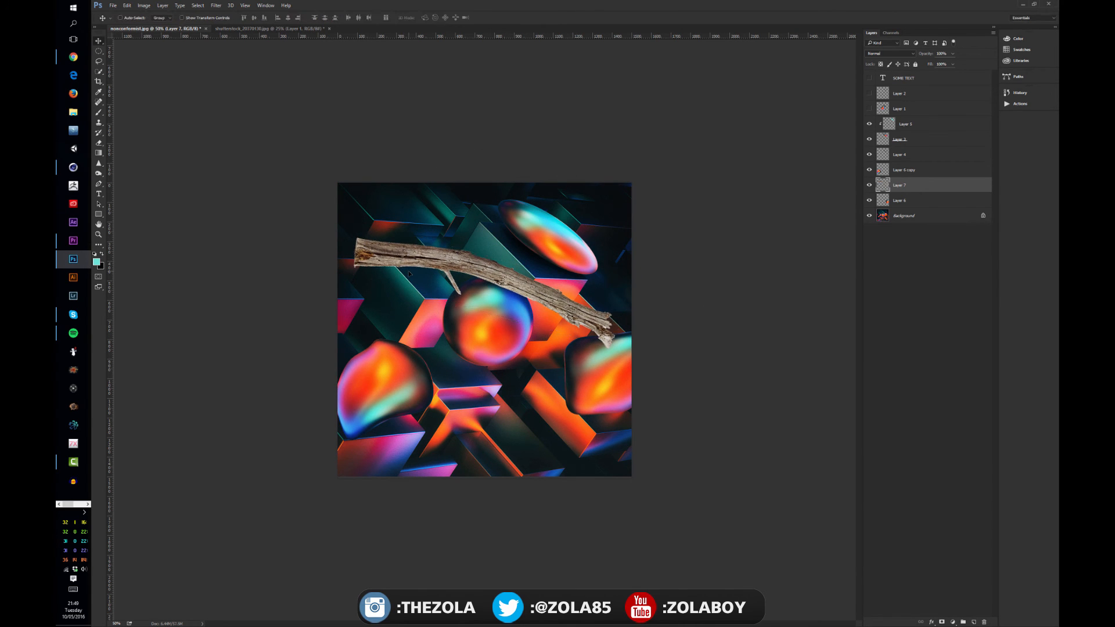
{"action": "left_click_drag", "start_coordinate": [555, 298], "coordinate": [552, 286]}
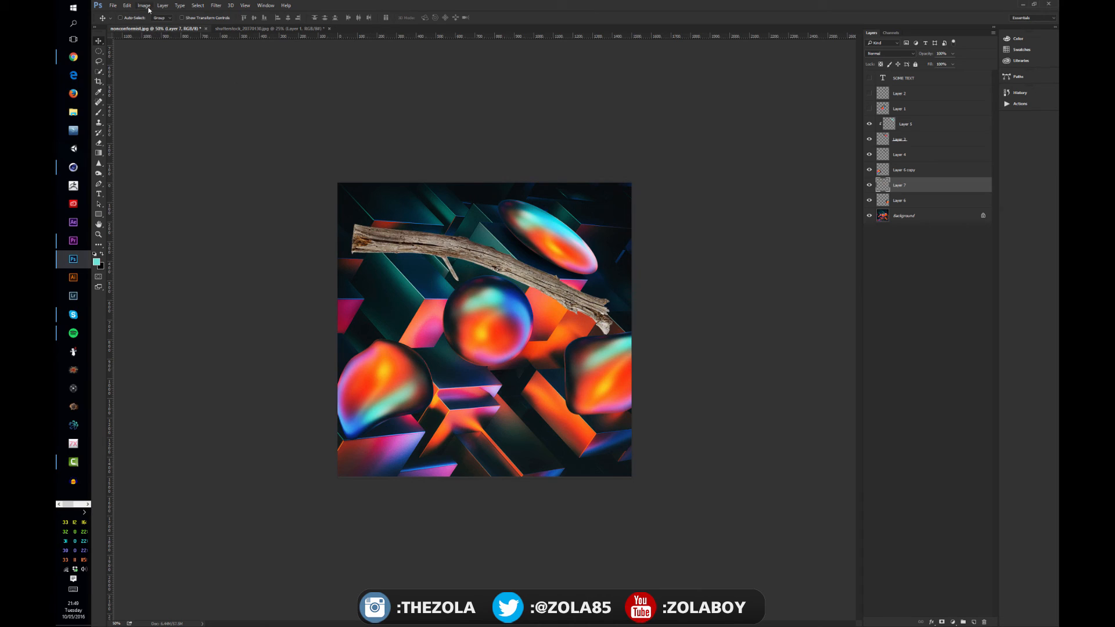
Start Puppet Warp on the branch, preview its mesh, and hide the mesh again.
{"action": "left_click", "coordinate": [127, 6]}
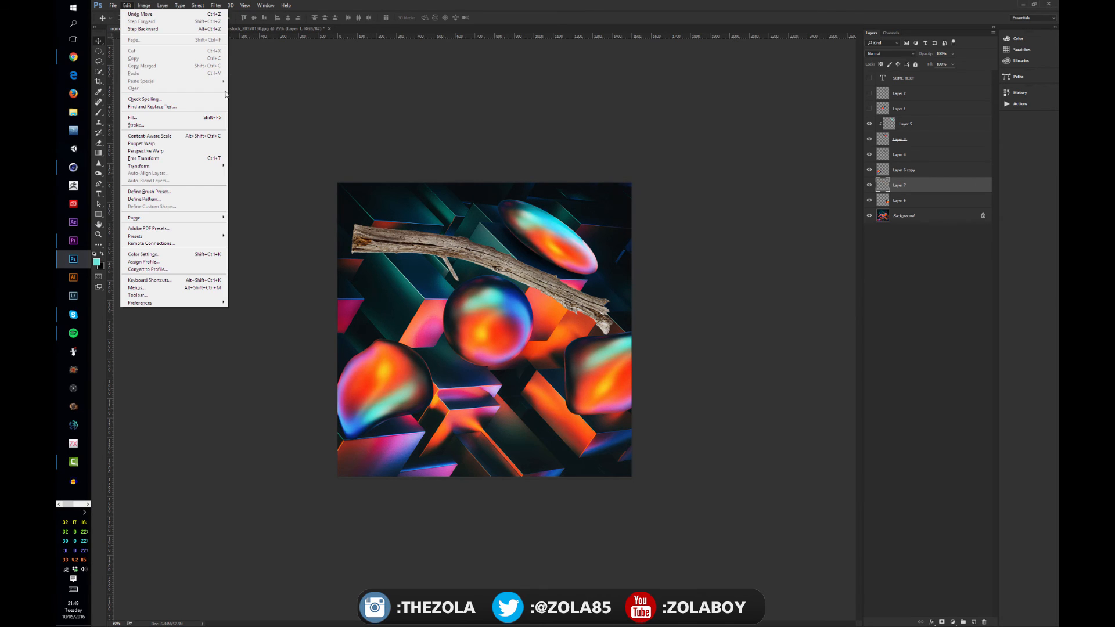
{"action": "left_click", "coordinate": [179, 145]}
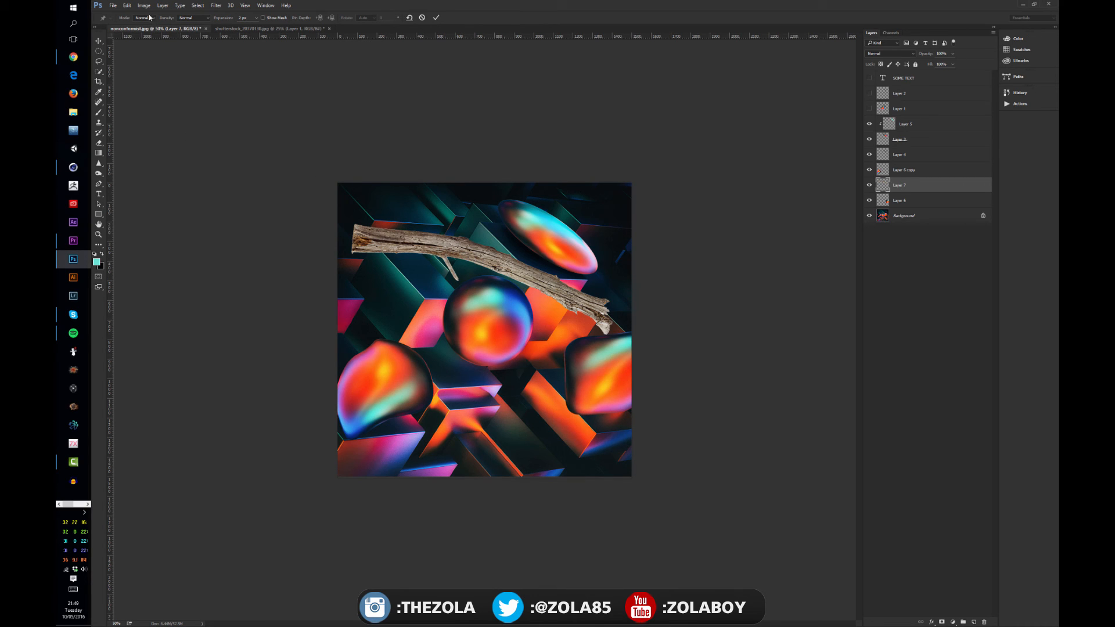
{"action": "left_click", "coordinate": [264, 18]}
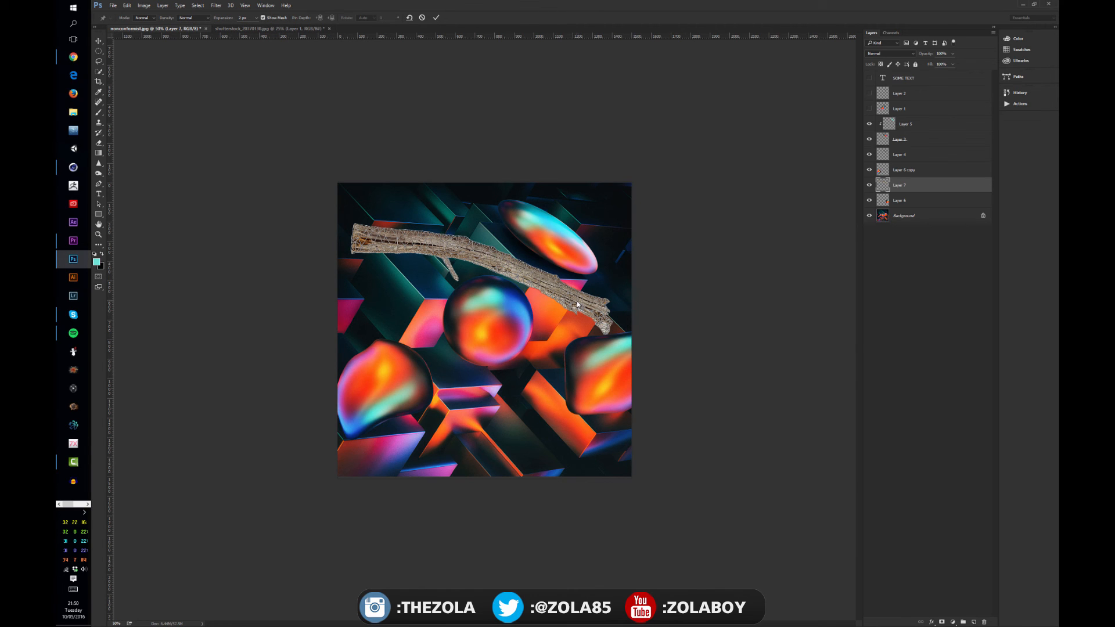
{"action": "key", "text": "ctrl+plus"}
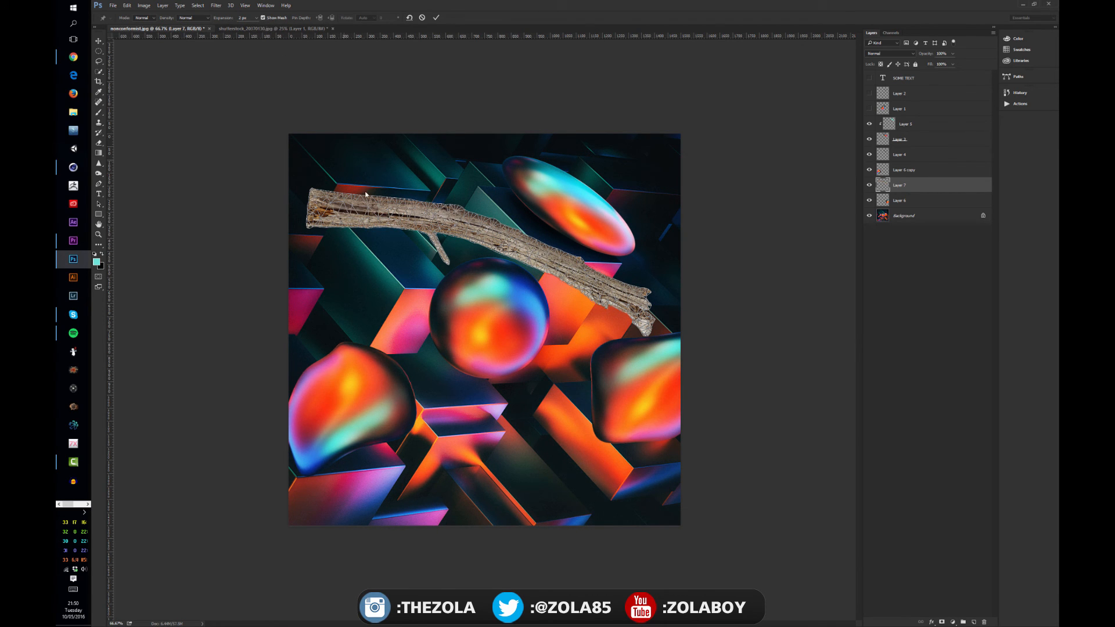
{"action": "left_click", "coordinate": [263, 18]}
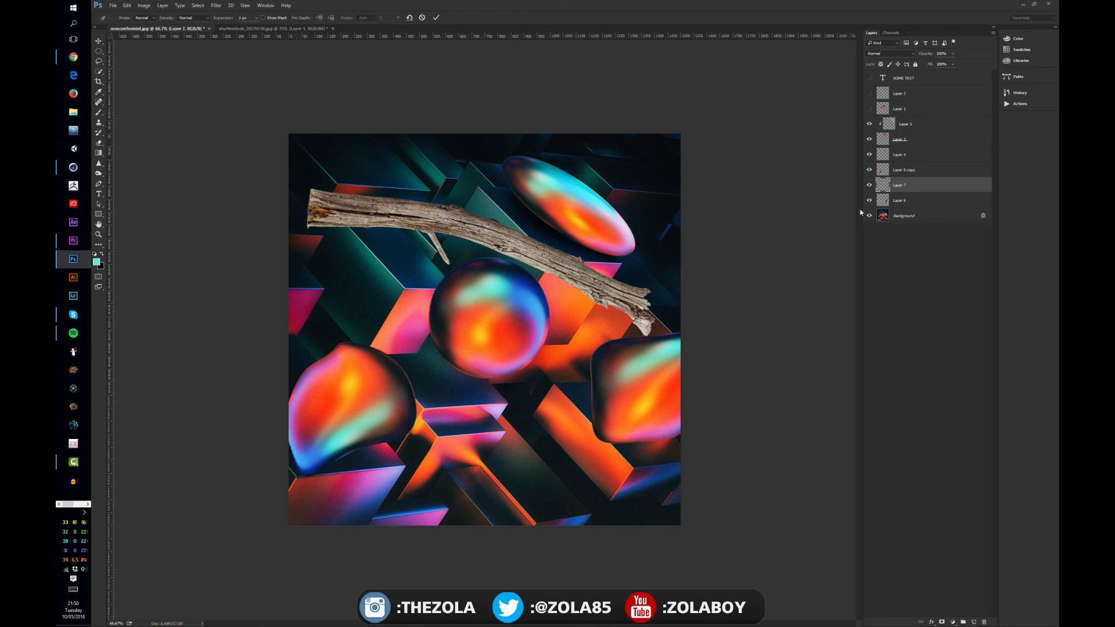
Place four Puppet Warp pins along the branch, from its thick end to its splintered end.
{"action": "left_click", "coordinate": [347, 211]}
{"action": "mouse_move", "coordinate": [348, 212]}
{"action": "left_mouse_down"}
{"action": "mouse_move", "coordinate": [365, 233]}
{"action": "mouse_move", "coordinate": [344, 199]}
{"action": "mouse_move", "coordinate": [371, 226]}
{"action": "mouse_move", "coordinate": [350, 204]}
{"action": "mouse_move", "coordinate": [351, 217]}
{"action": "left_mouse_up"}
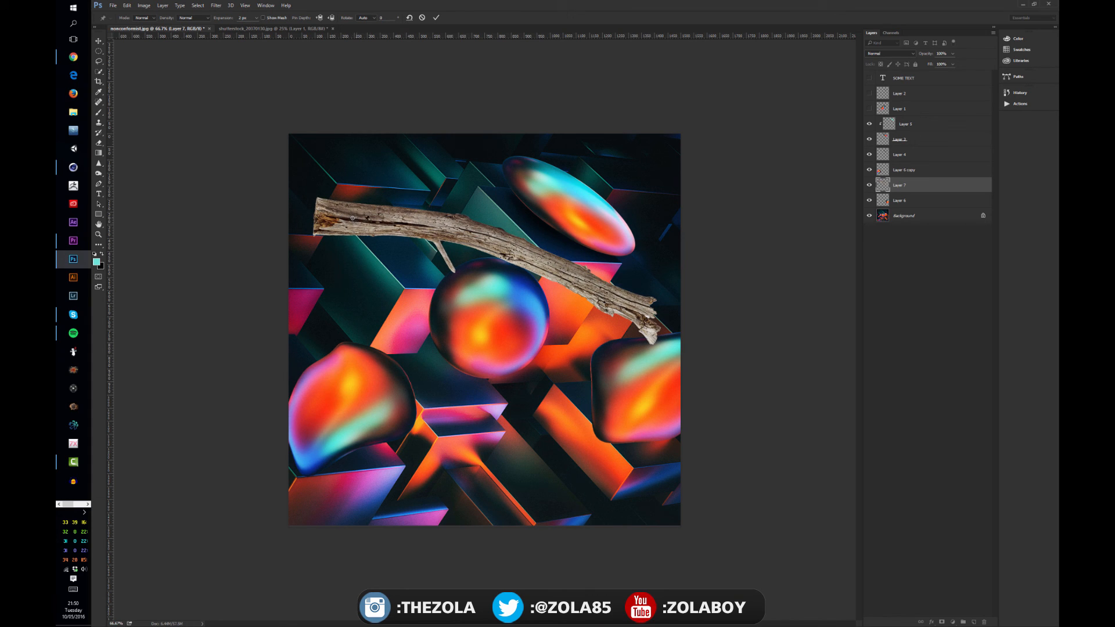
{"action": "left_click", "coordinate": [455, 229]}
{"action": "left_click", "coordinate": [546, 263]}
{"action": "left_click", "coordinate": [630, 302]}
Bend the branch into an arch around the central sphere by raising the middle pins and pulling both end pins downward.
{"action": "left_click_drag", "start_coordinate": [455, 231], "coordinate": [451, 200]}
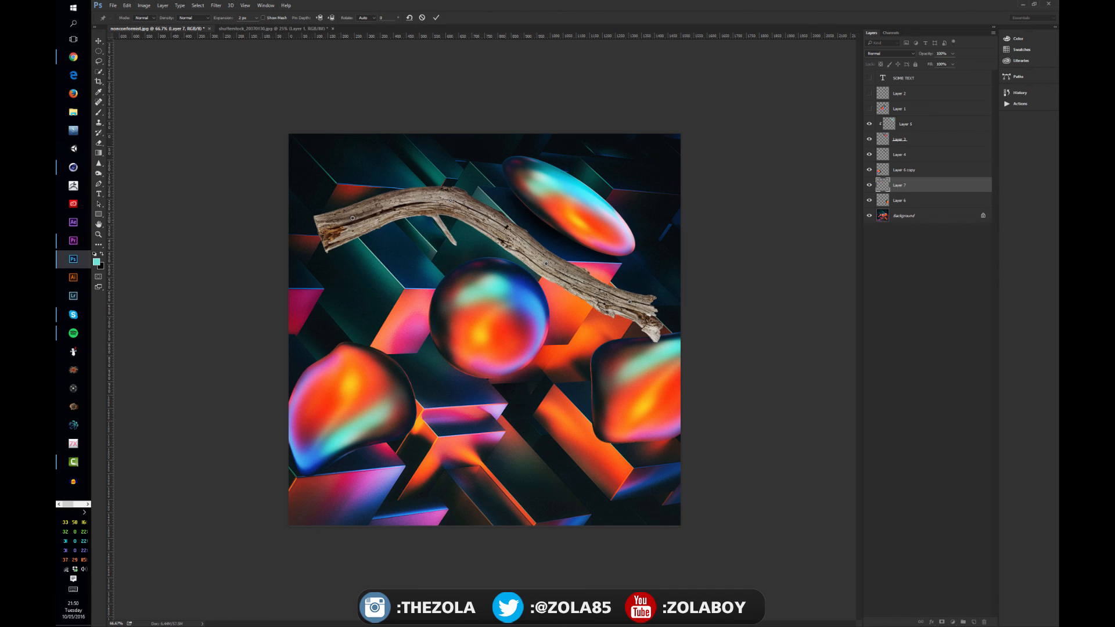
{"action": "left_click_drag", "start_coordinate": [546, 263], "coordinate": [557, 254]}
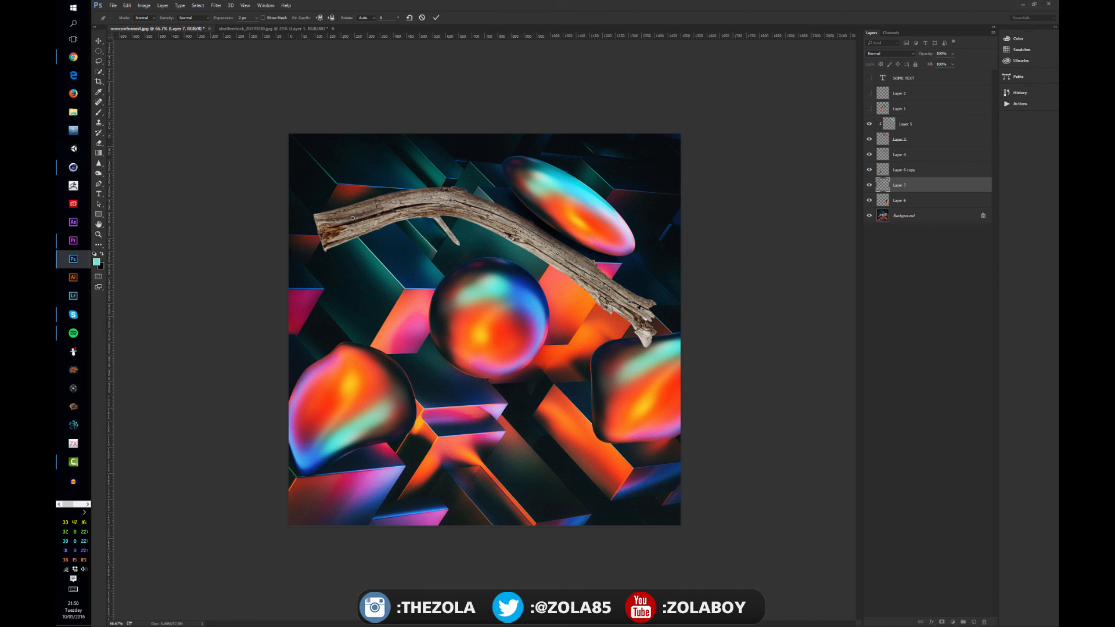
{"action": "left_click_drag", "start_coordinate": [630, 302], "coordinate": [577, 361]}
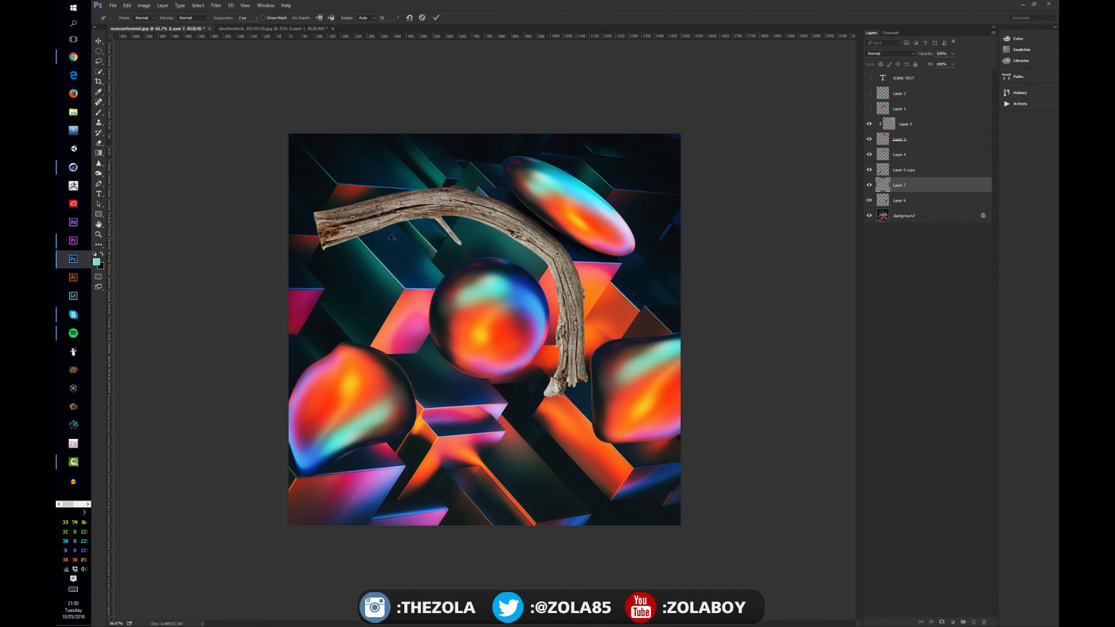
{"action": "left_click_drag", "start_coordinate": [354, 217], "coordinate": [377, 286]}
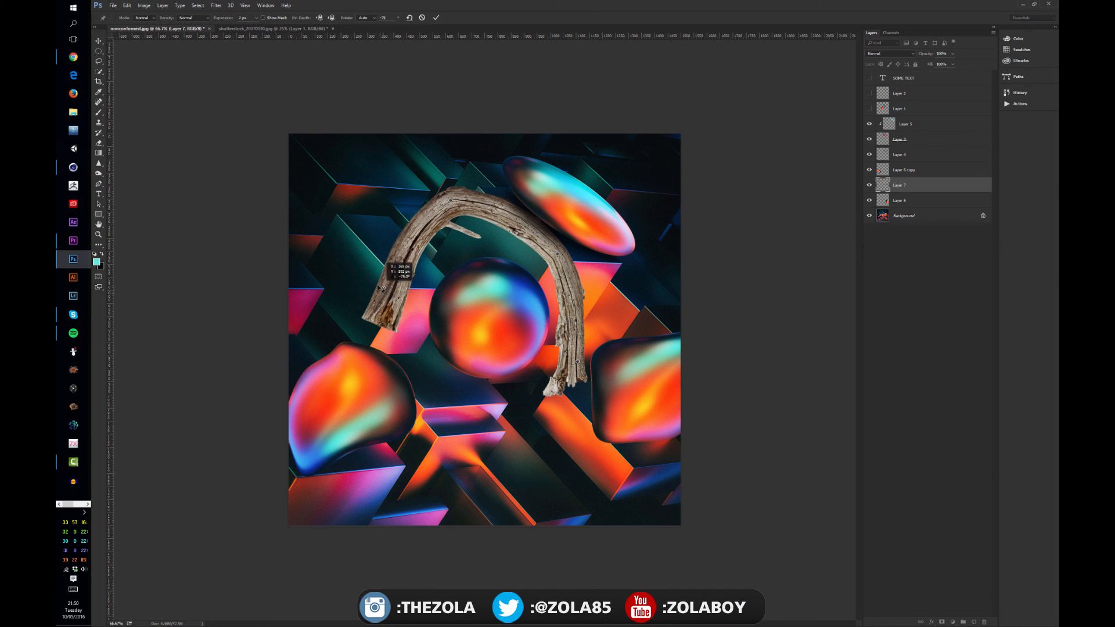
Lower the arch closer to the sphere and refine its curve with extra pins on the right leg and along the top.
{"action": "left_click_drag", "start_coordinate": [451, 203], "coordinate": [448, 240]}
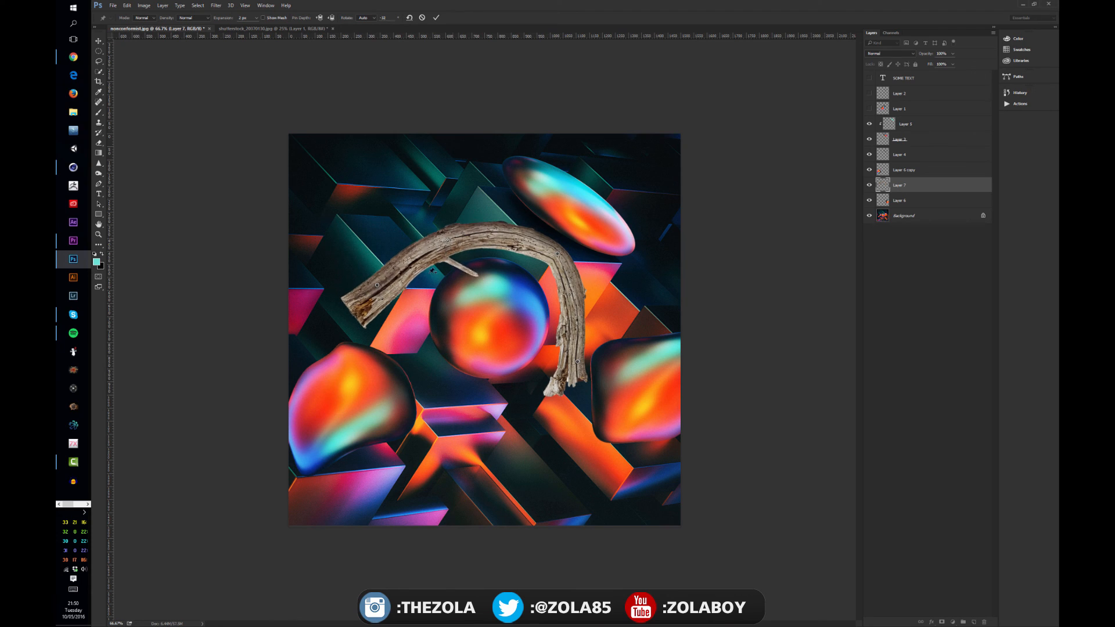
{"action": "left_click_drag", "start_coordinate": [378, 284], "coordinate": [398, 304]}
{"action": "left_click", "coordinate": [570, 308]}
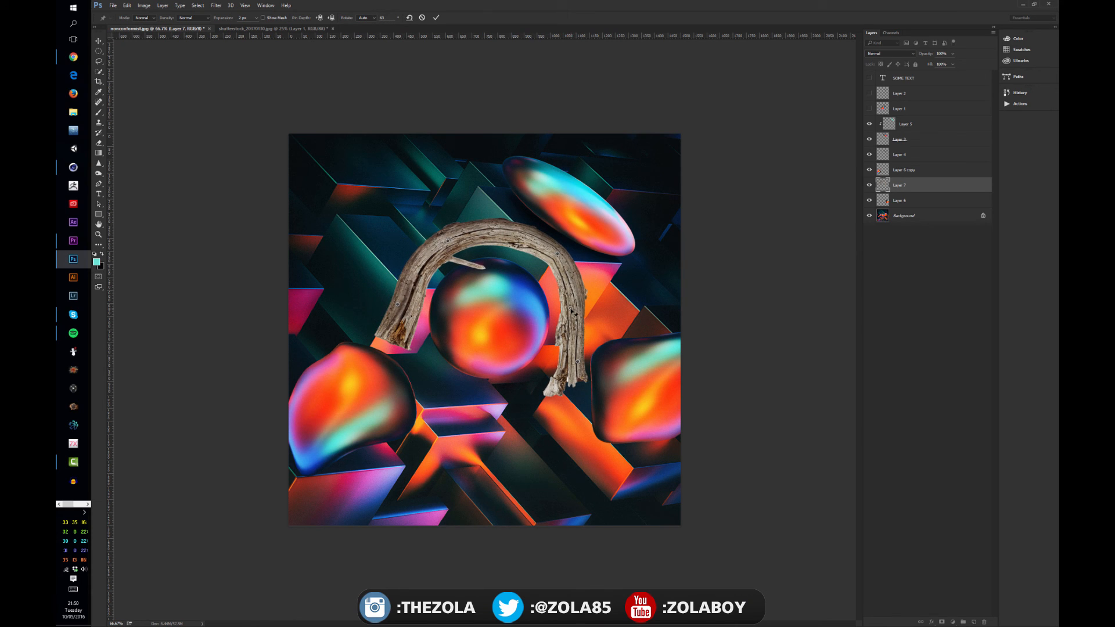
{"action": "left_click_drag", "start_coordinate": [571, 309], "coordinate": [578, 308]}
{"action": "left_click", "coordinate": [519, 236]}
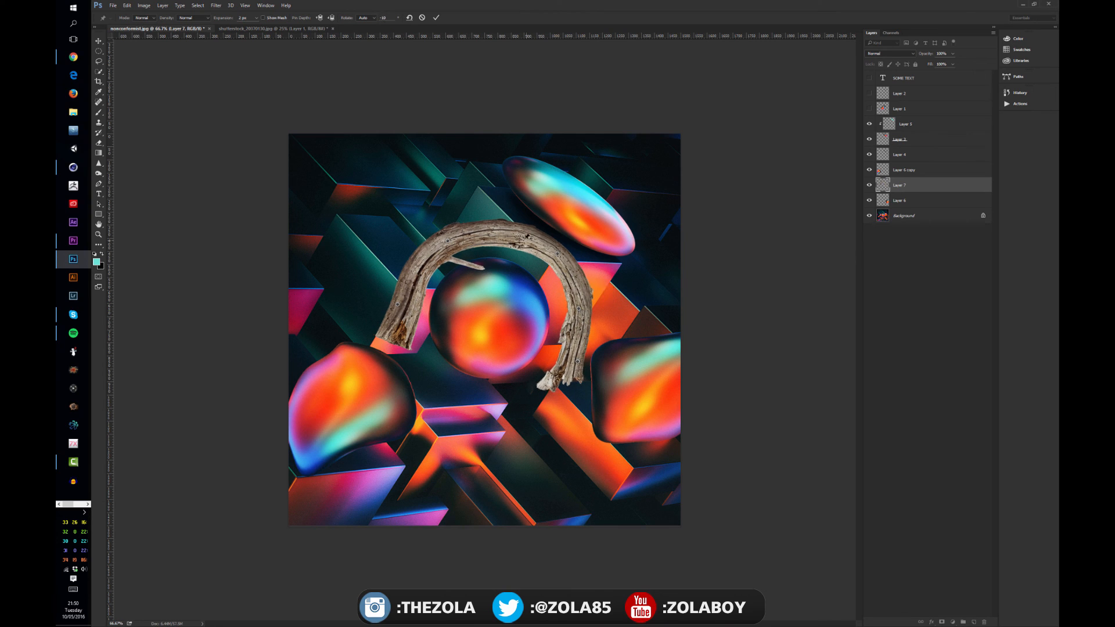
{"action": "left_click_drag", "start_coordinate": [520, 237], "coordinate": [511, 239]}
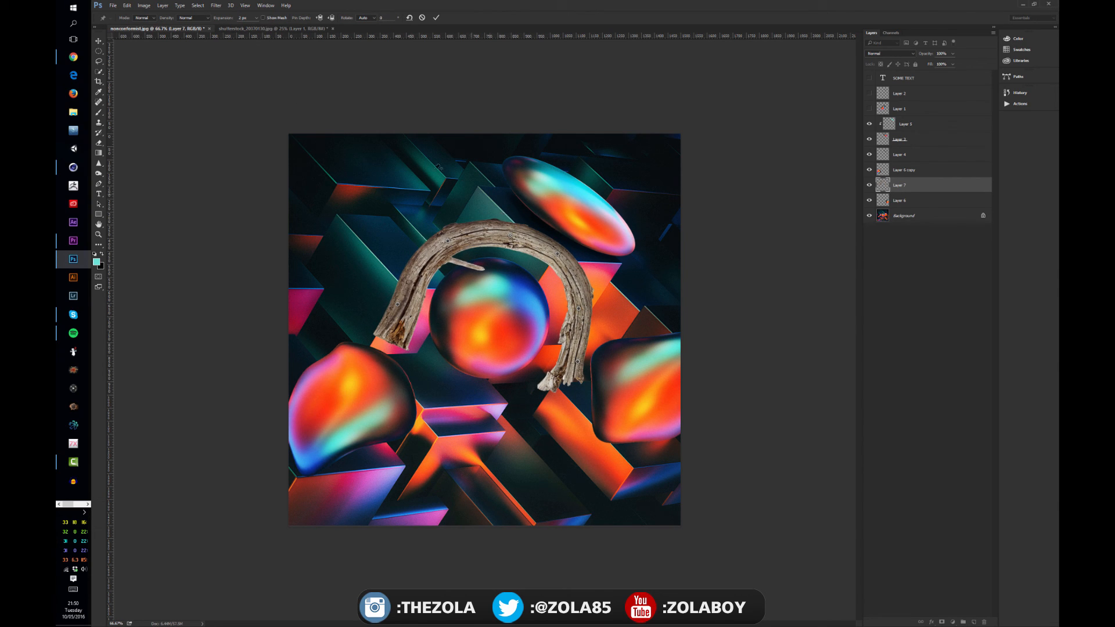
Show the mesh, fold the small twig toward the arch, adjust the right leg inward, and apply the Puppet Warp.
{"action": "left_click", "coordinate": [263, 18]}
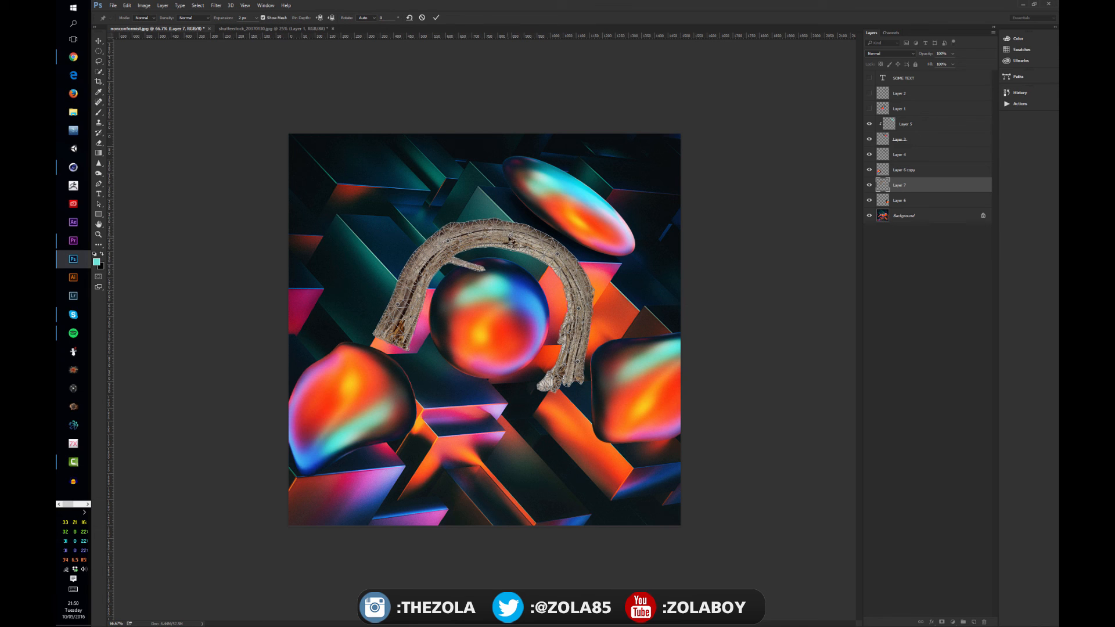
{"action": "left_click_drag", "start_coordinate": [509, 239], "coordinate": [469, 251]}
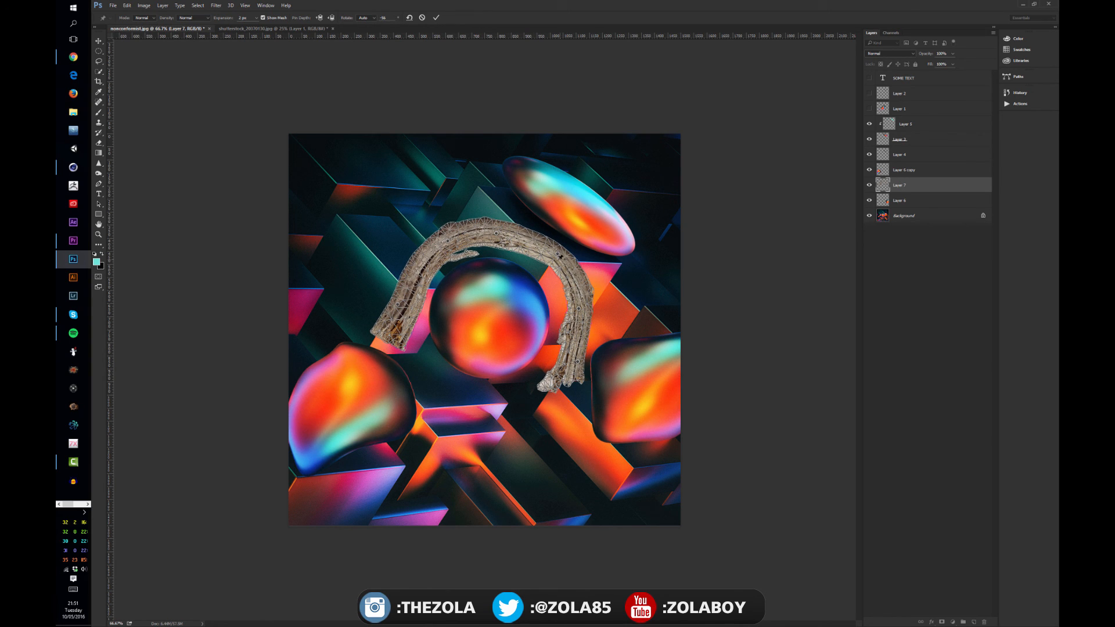
{"action": "left_click_drag", "start_coordinate": [559, 255], "coordinate": [554, 257]}
{"action": "left_click_drag", "start_coordinate": [579, 310], "coordinate": [572, 309]}
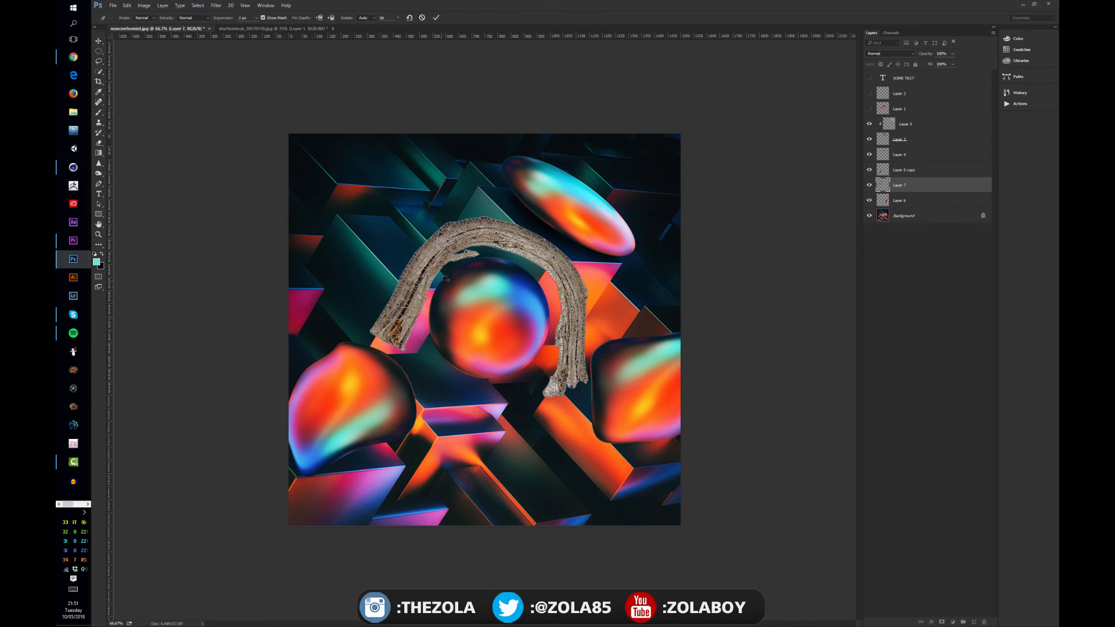
{"action": "key", "text": "Return"}
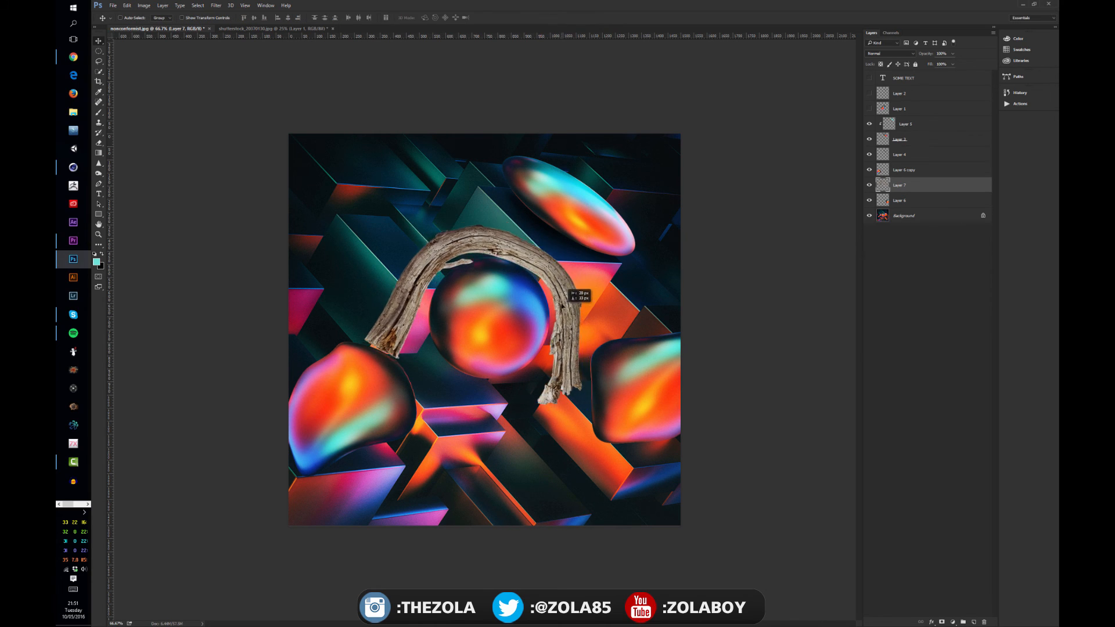
Scale the arched branch proportionally to about 83% and reposition it around the central sphere.
{"action": "mouse_move", "coordinate": [571, 290]}
{"action": "left_mouse_down"}
{"action": "mouse_move", "coordinate": [575, 277]}
{"action": "mouse_move", "coordinate": [598, 284]}
{"action": "mouse_move", "coordinate": [570, 297]}
{"action": "mouse_move", "coordinate": [578, 311]}
{"action": "left_mouse_up"}
{"action": "key", "text": "ctrl+r"}
{"action": "key", "text": "ctrl+t"}
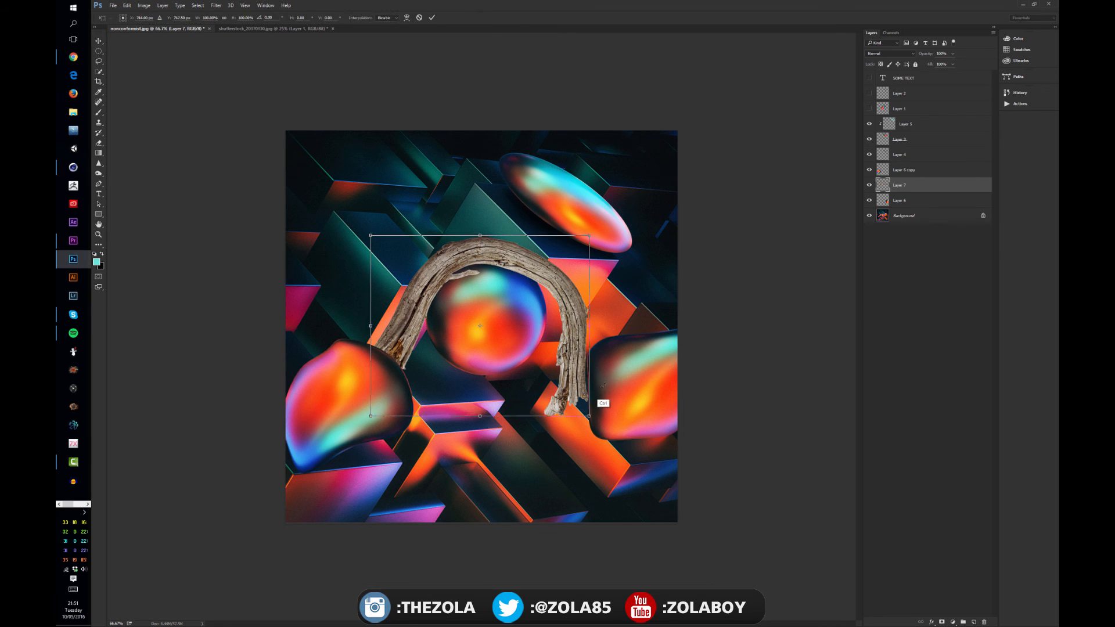
{"action": "left_click_drag", "start_coordinate": [591, 414], "coordinate": [567, 383]}
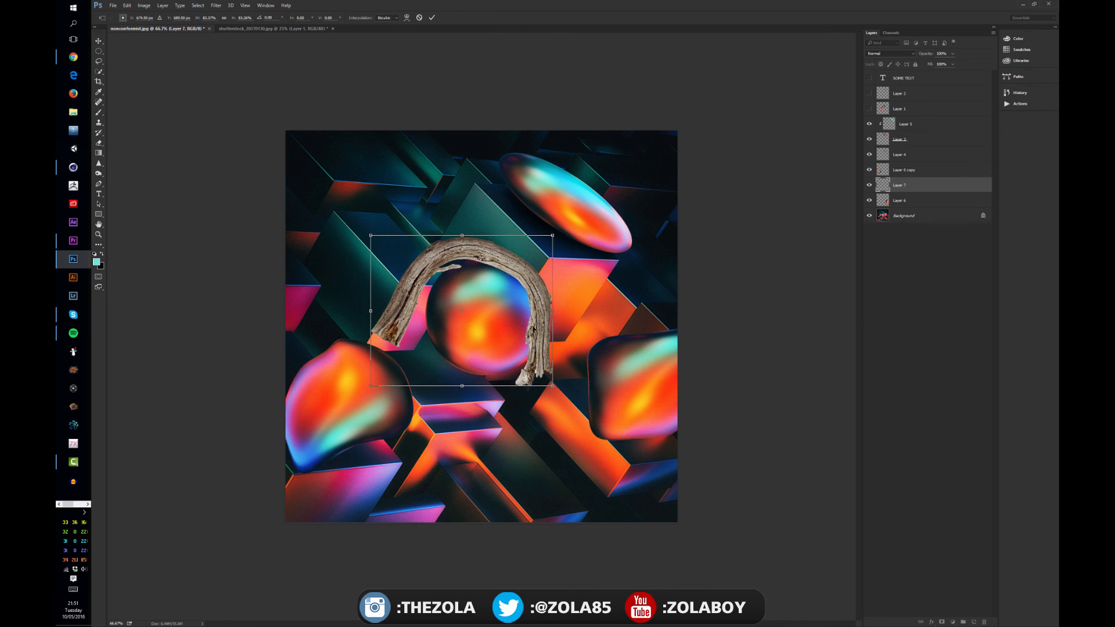
{"action": "key", "text": "Return"}
{"action": "left_click_drag", "start_coordinate": [544, 302], "coordinate": [562, 309]}
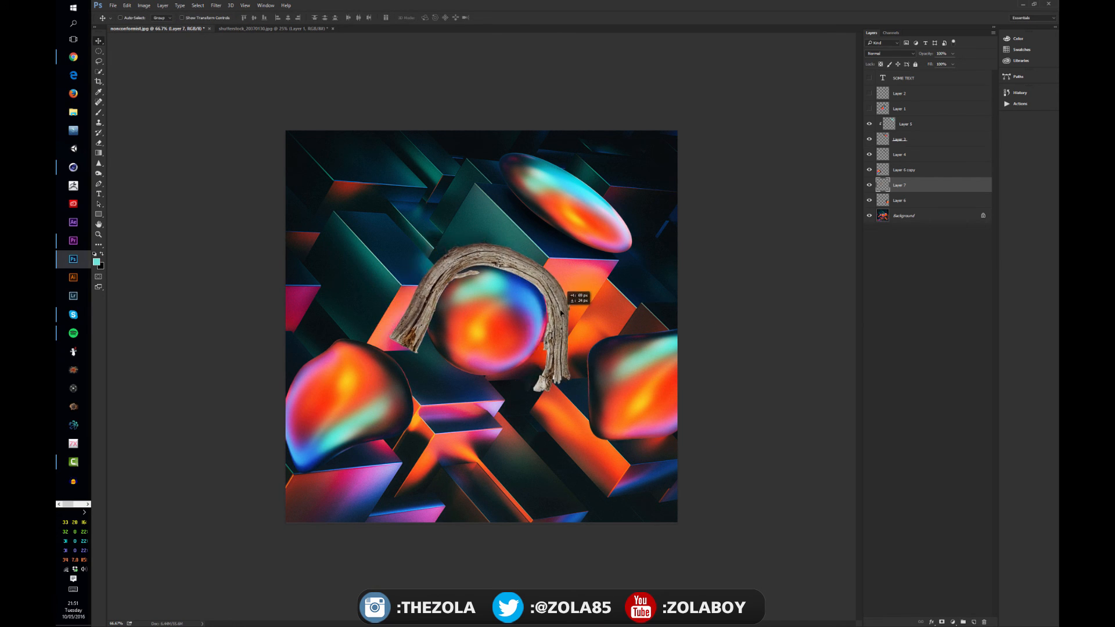
Scale the arch to about 88%, rotate it counterclockwise until both ends are roughly level, and center it over the sphere.
{"action": "key", "text": "ctrl+t"}
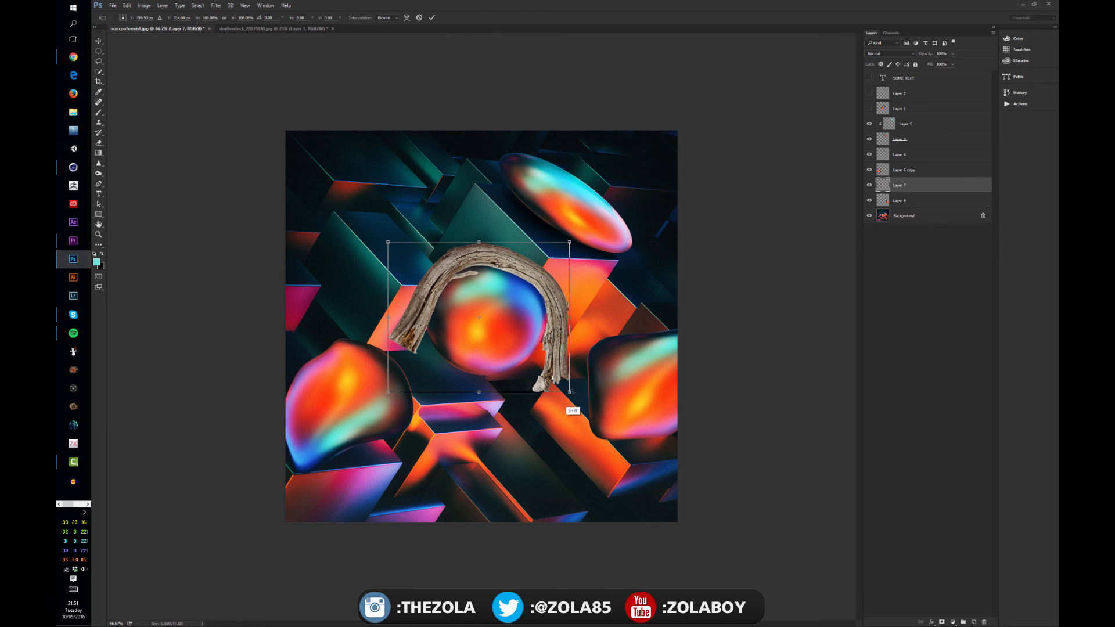
{"action": "left_click_drag", "start_coordinate": [561, 396], "coordinate": [548, 375]}
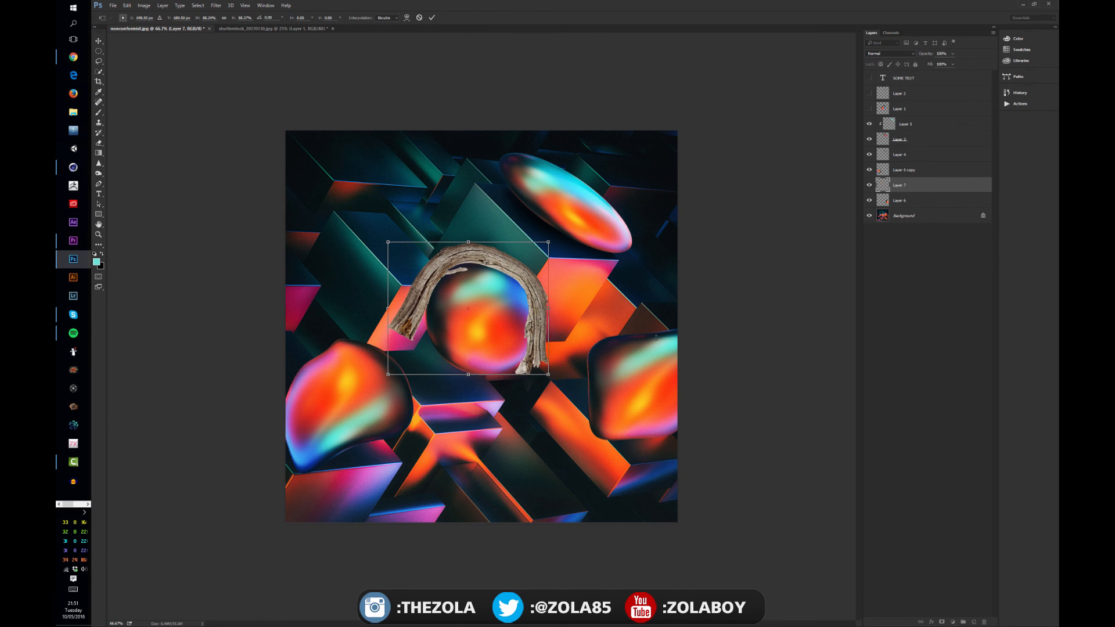
{"action": "left_click_drag", "start_coordinate": [656, 337], "coordinate": [627, 280]}
{"action": "key", "text": "Return"}
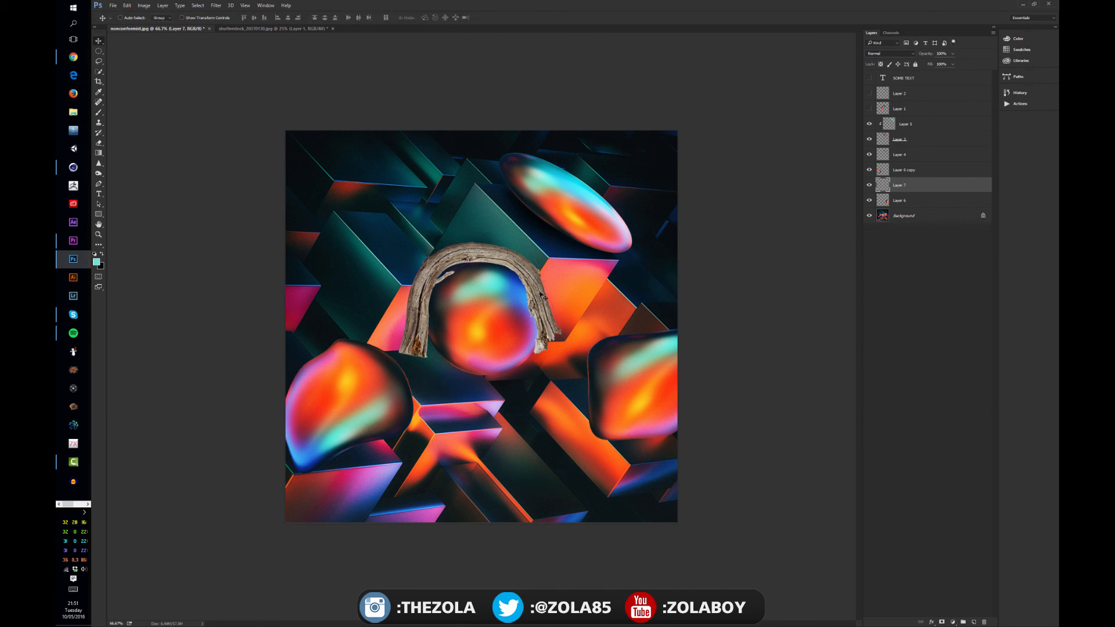
{"action": "left_click_drag", "start_coordinate": [537, 309], "coordinate": [571, 317]}
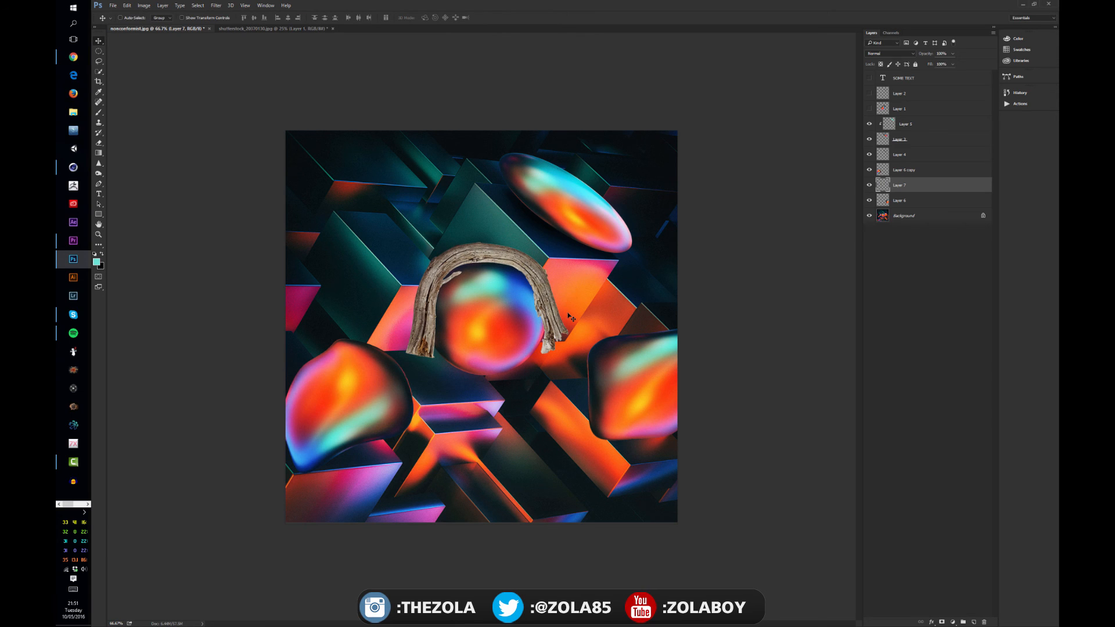